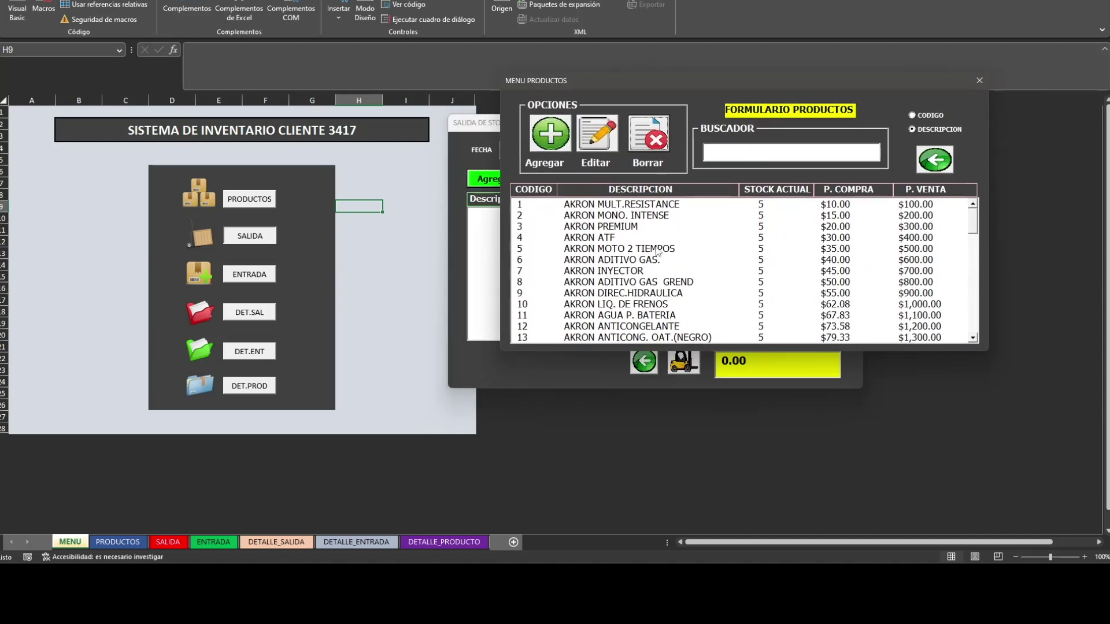
click(600, 208)
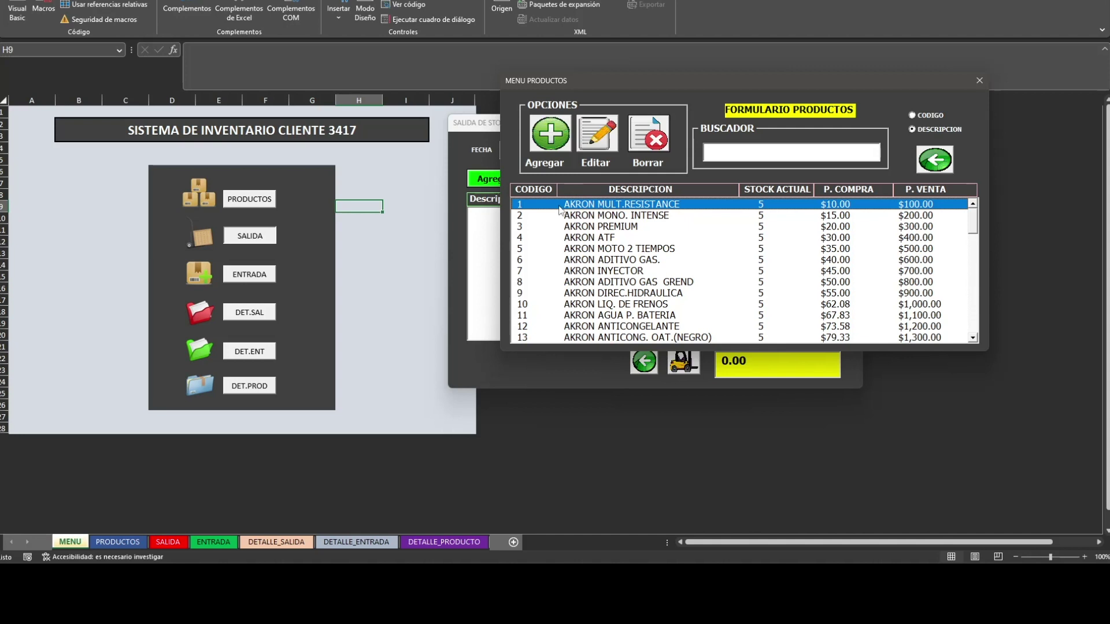
double_click(658, 207)
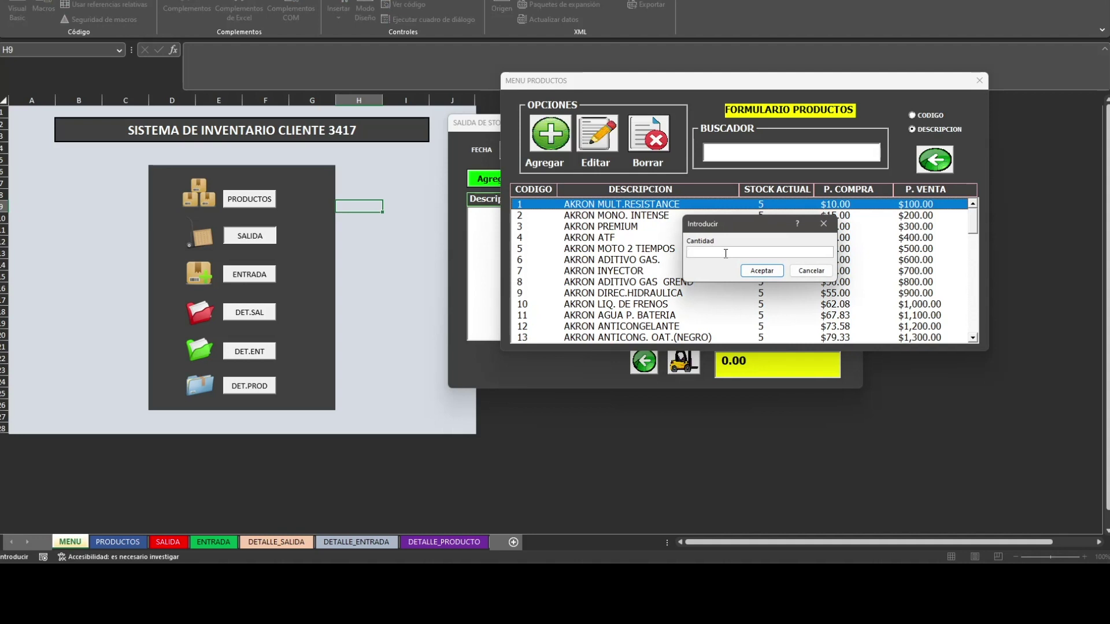
text(1)
click(758, 271)
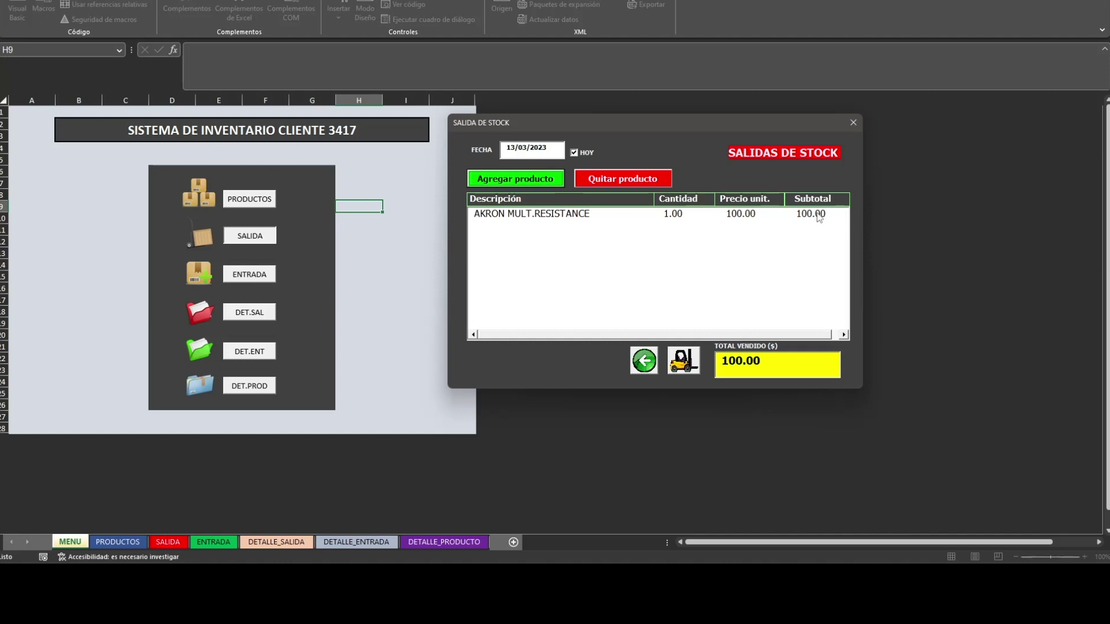
click(853, 122)
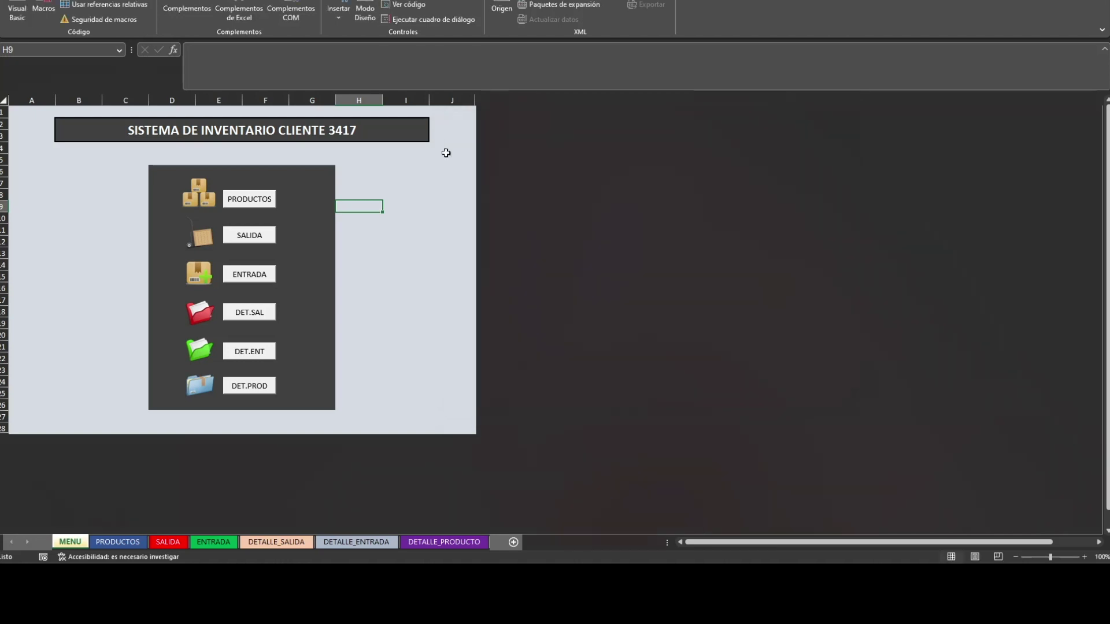
Examine the product form and the stock, purchase price and sale price columns on the PRODUCTOS sheet.
click(250, 199)
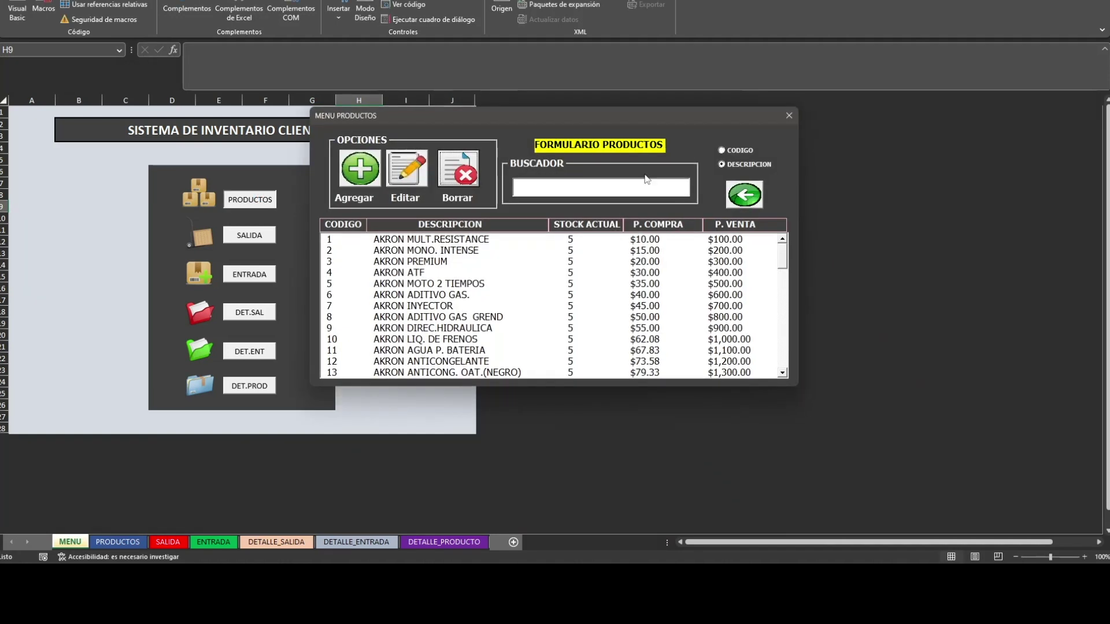
click(793, 116)
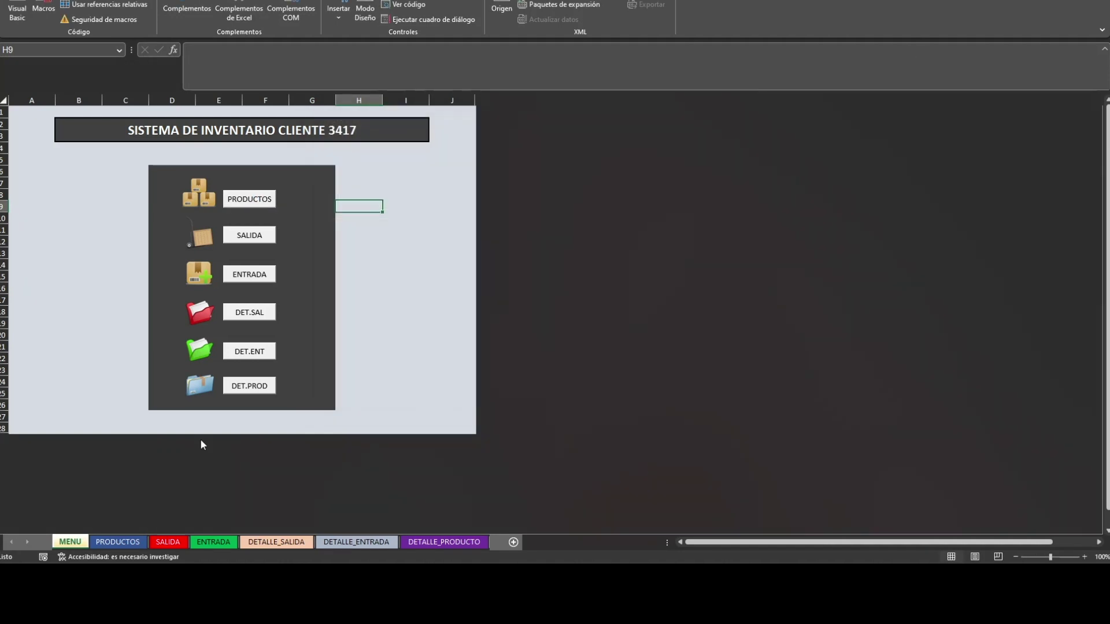
click(116, 543)
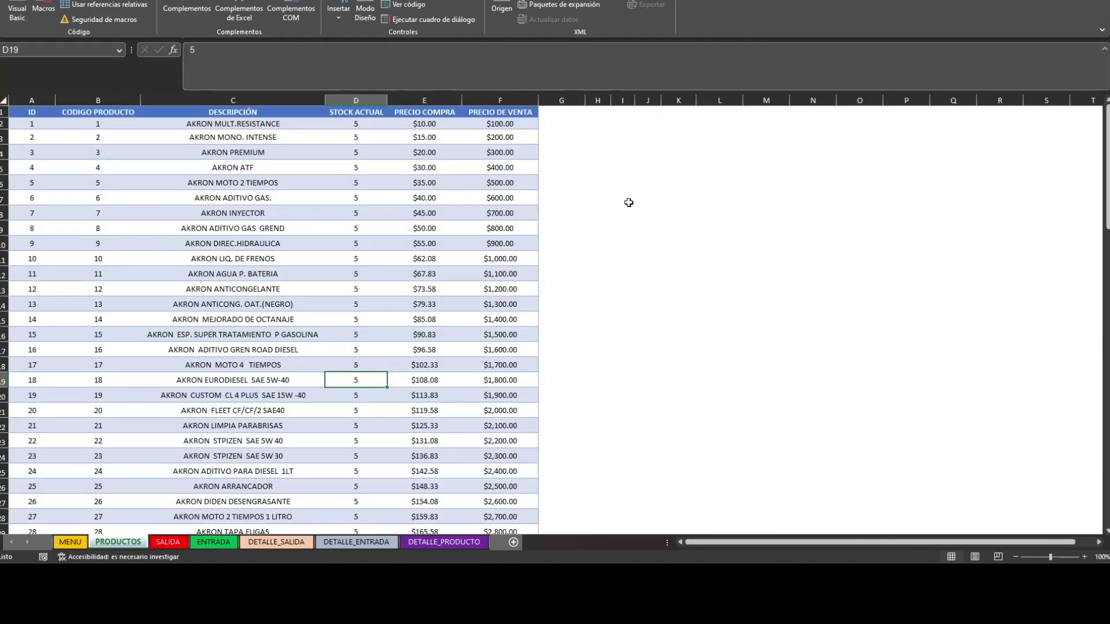
scroll(496, 198, down, 2)
scroll(496, 198, up, 2)
drag(365, 97, 500, 99)
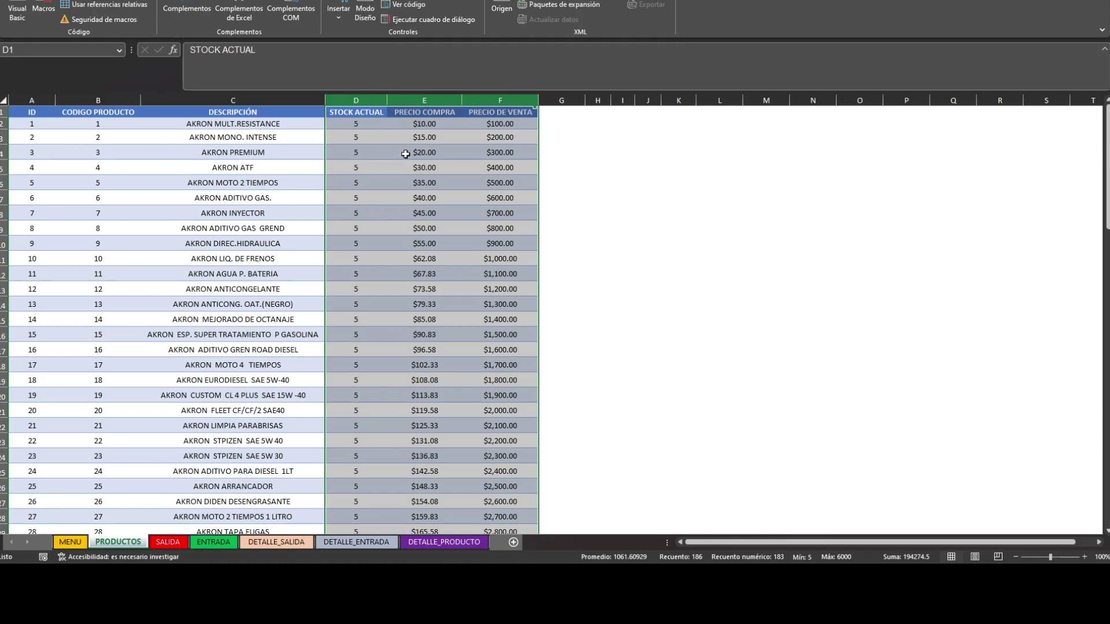
click(373, 122)
scroll(477, 321, down, 1)
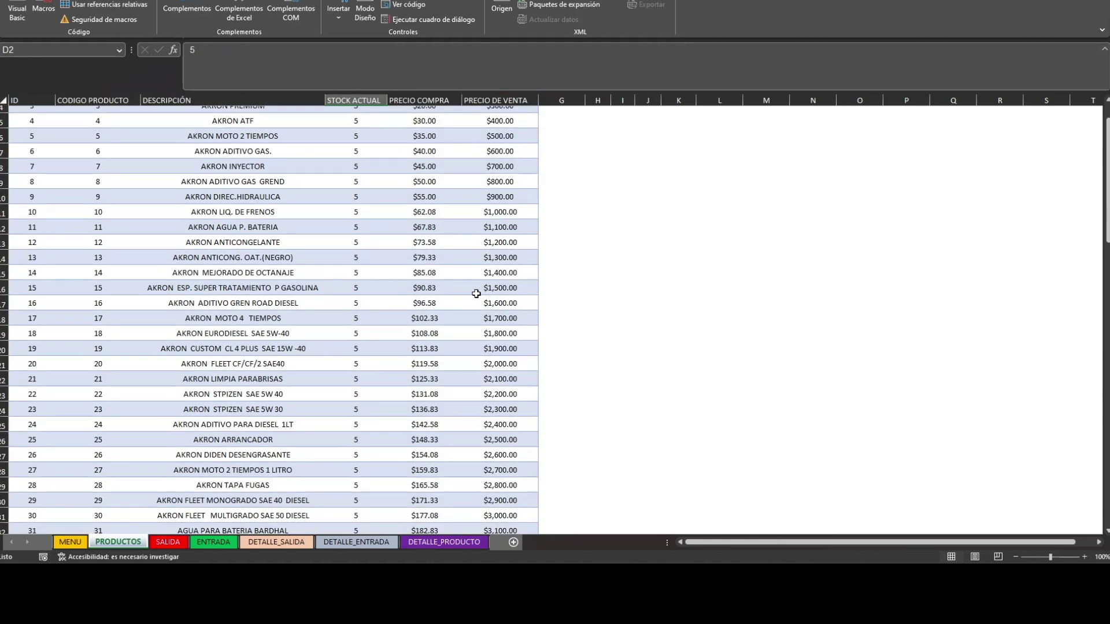
scroll(476, 294, up, 1)
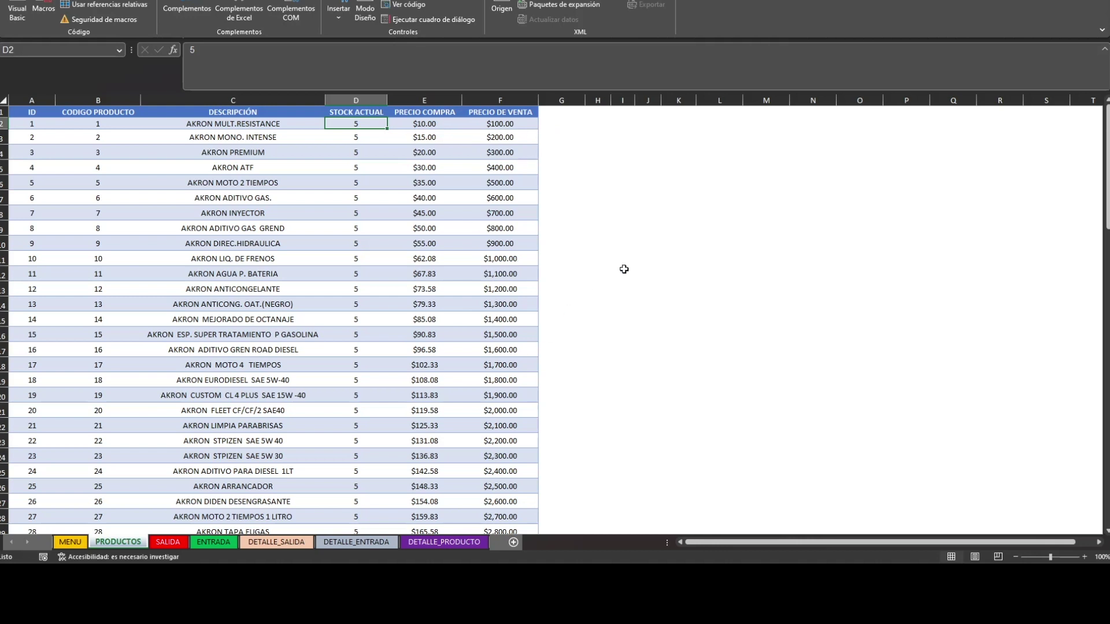
click(646, 259)
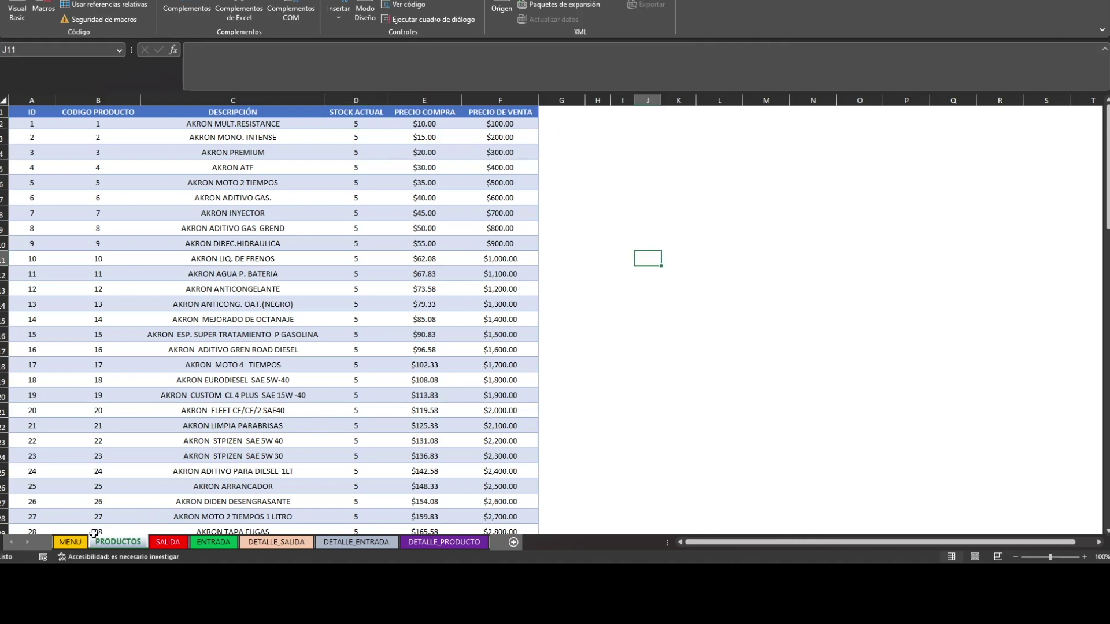
Open a stock exit from the MENU sheet and add 1 unit of AKRON MULT.RESISTANCE to it.
click(70, 542)
click(350, 238)
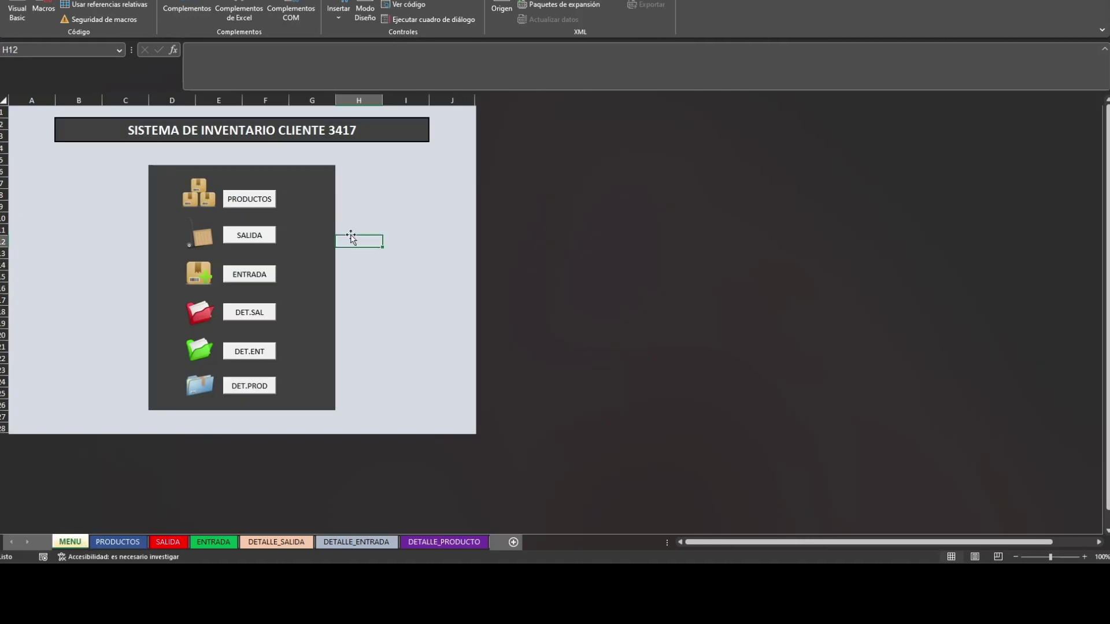
click(254, 236)
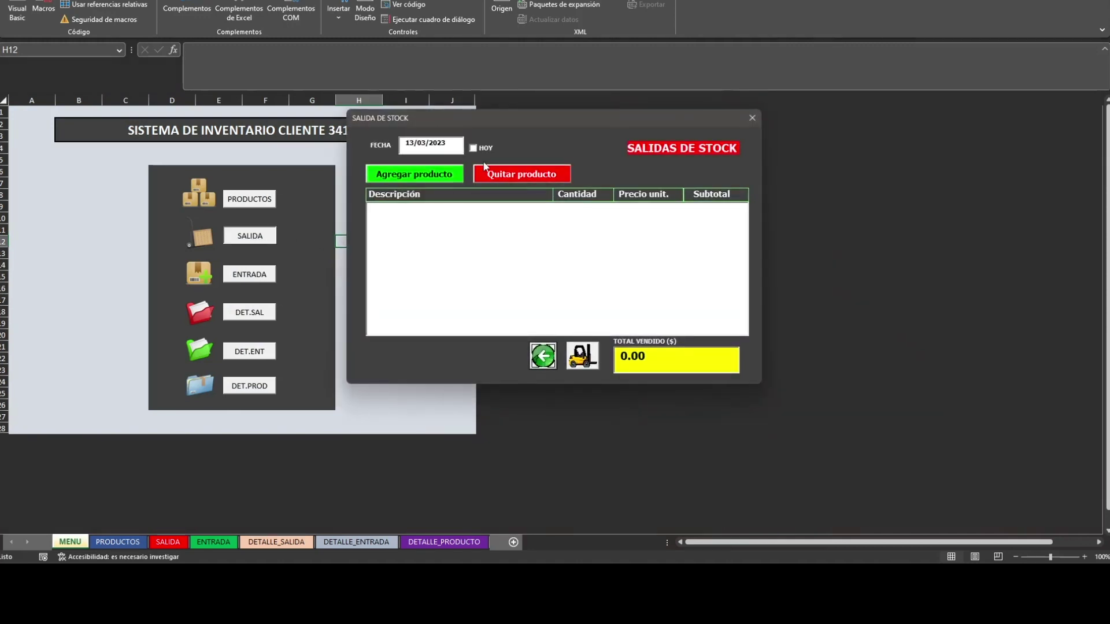
click(434, 178)
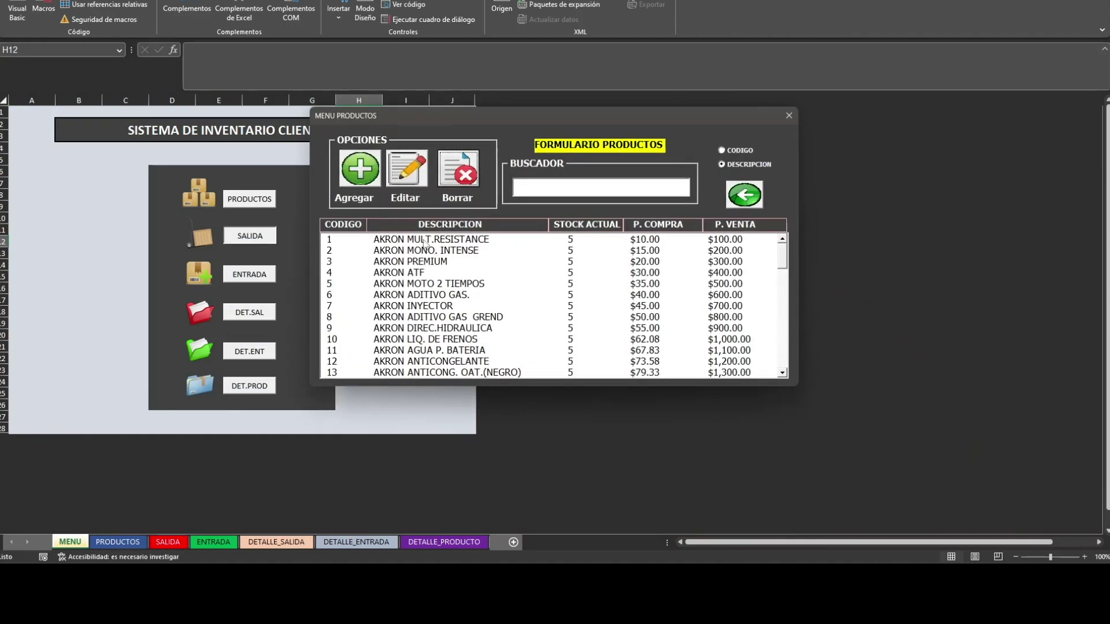
double_click(428, 240)
text(1)
click(762, 270)
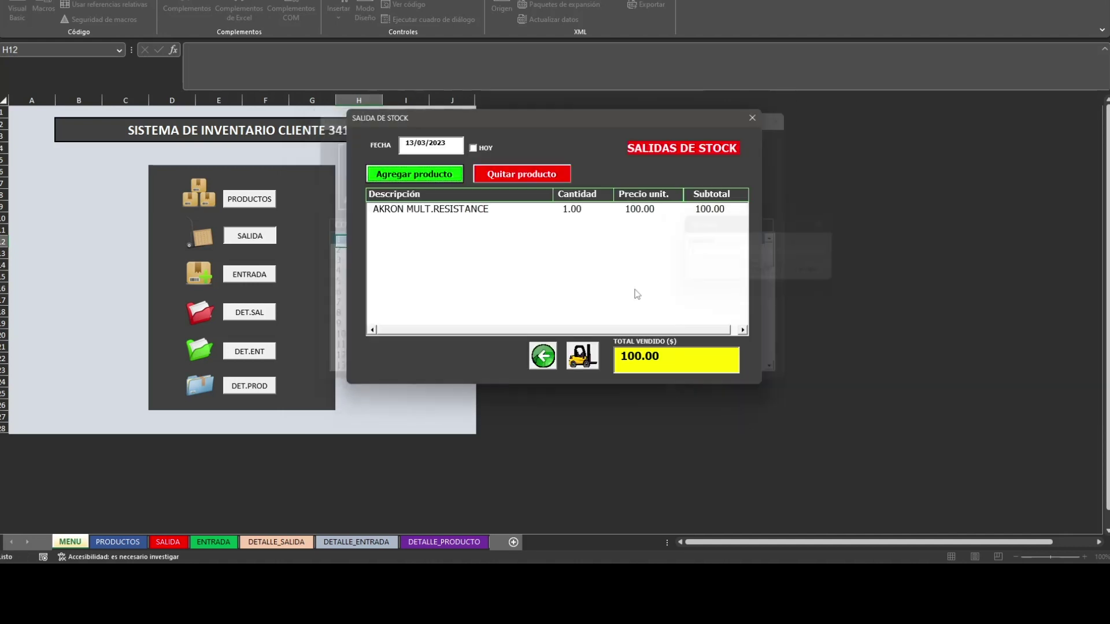
Add 1 unit of ARRANCADOR, product code 35, to the stock exit.
click(421, 181)
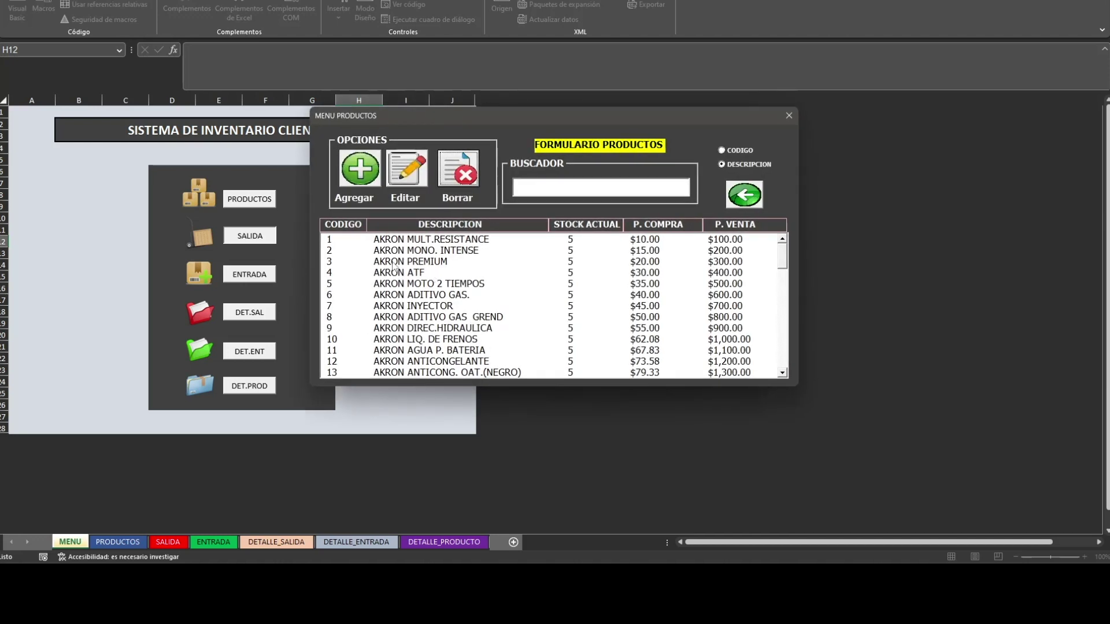
drag(785, 264, 766, 317)
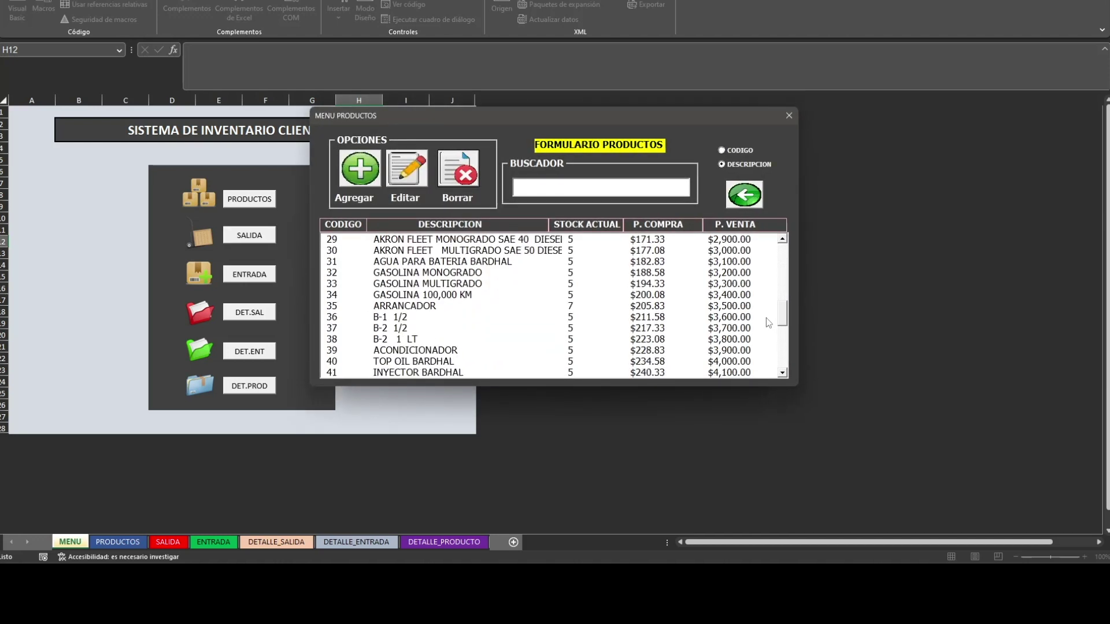
double_click(459, 305)
text(1)
key(Return)
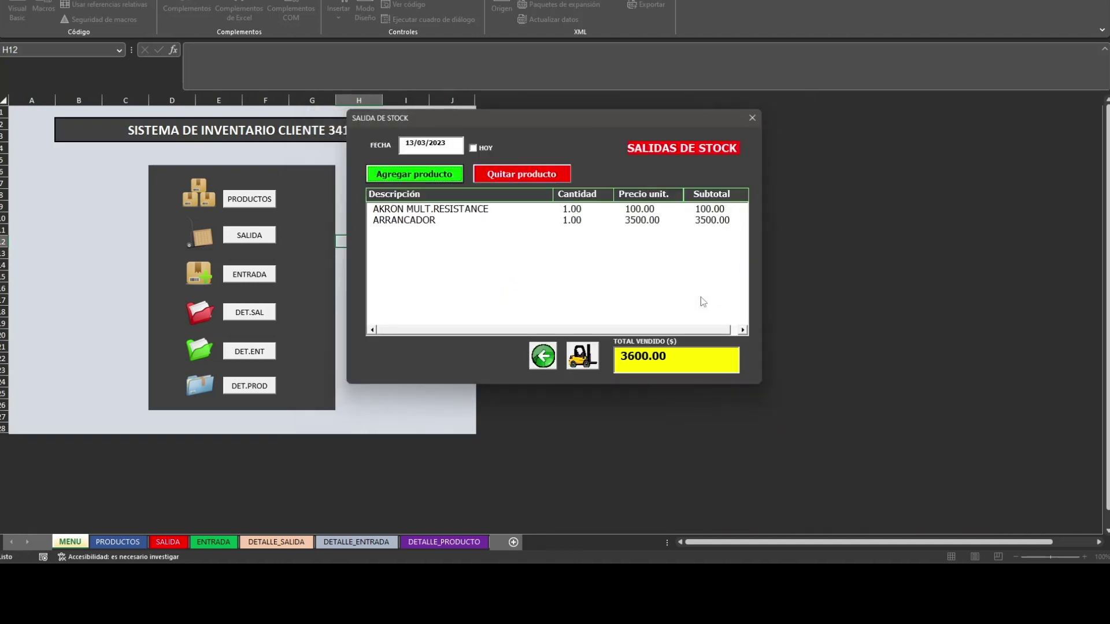
Search the products by description for "pro" and add 5 units of Producto de Prueba Premium to the stock exit.
click(437, 178)
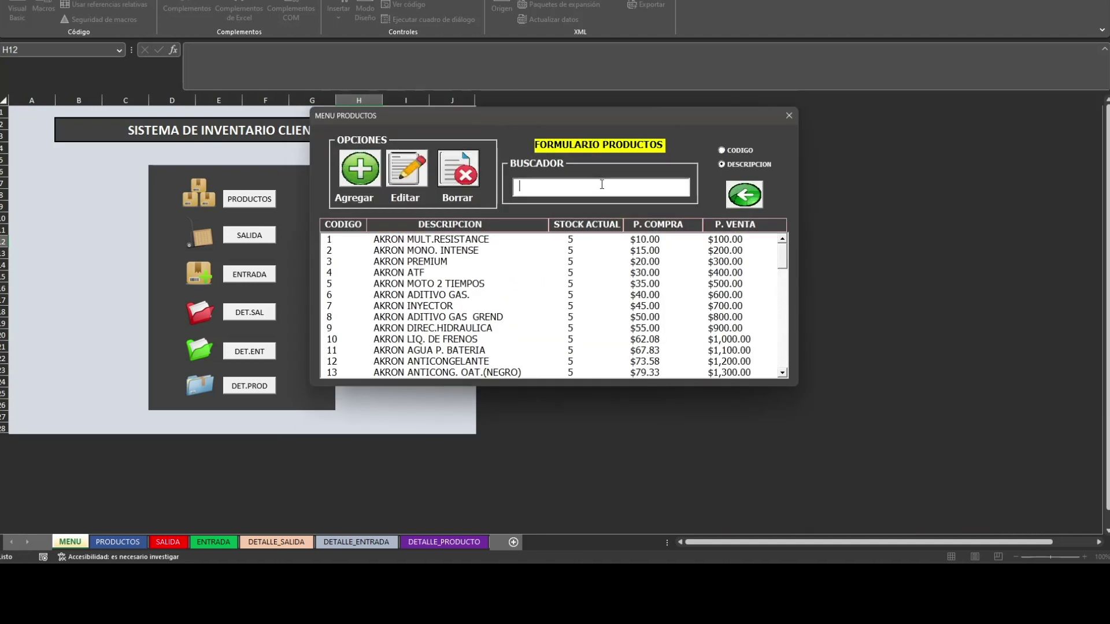
text(pro)
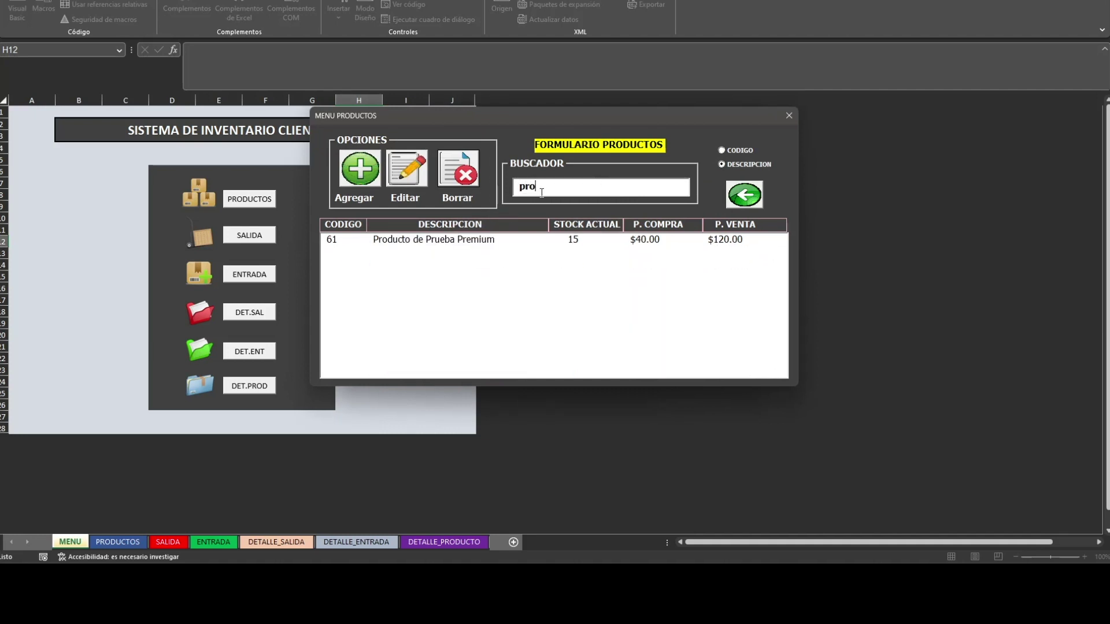
double_click(448, 240)
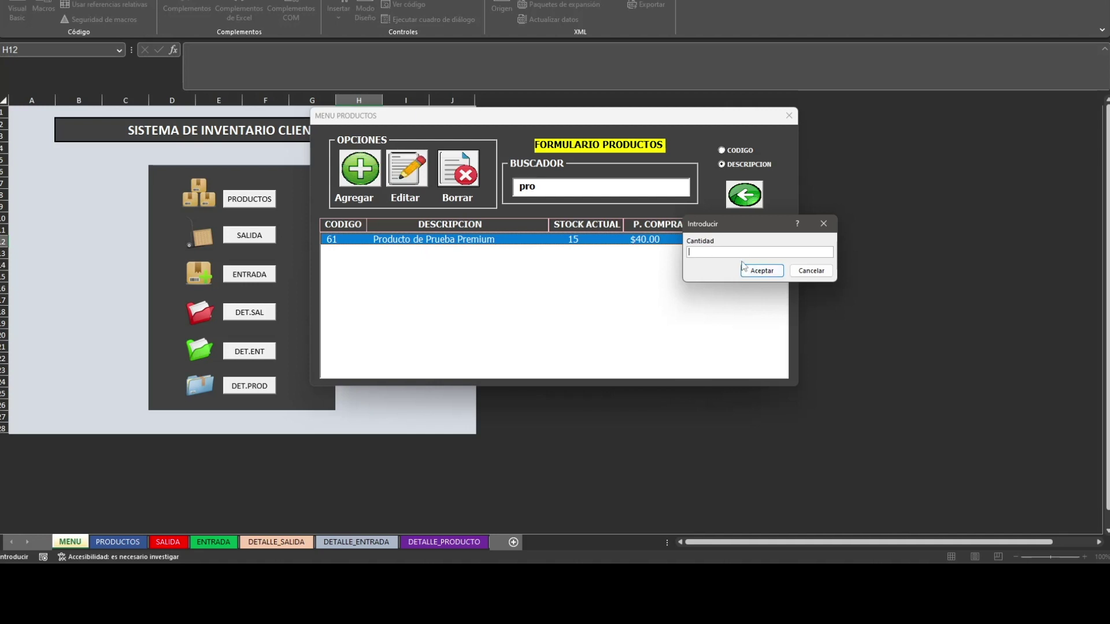
click(777, 271)
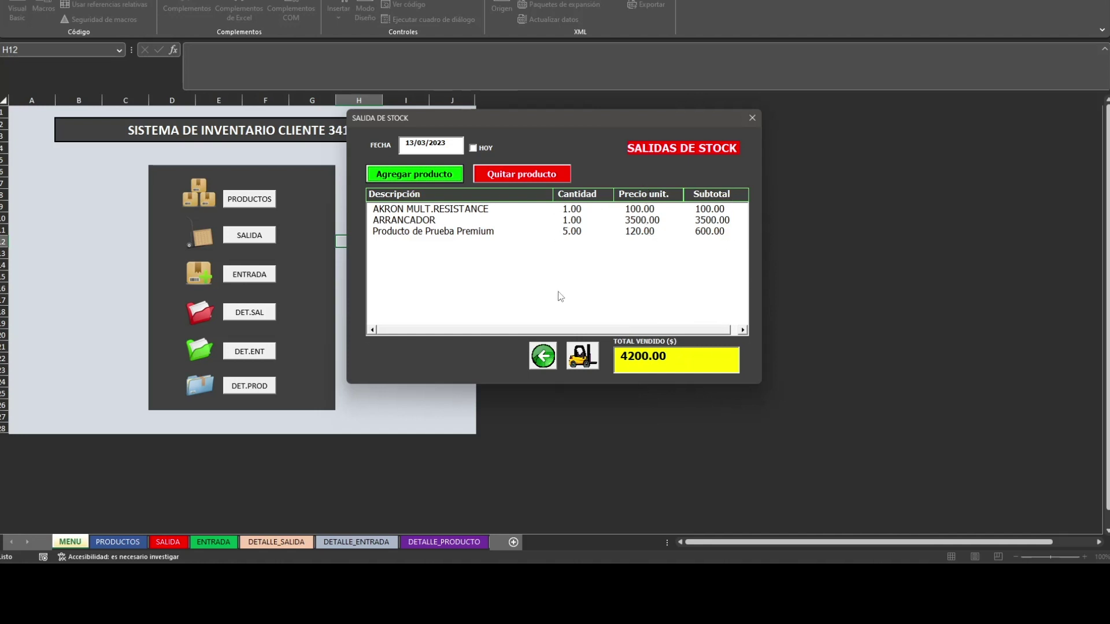
Add 1 unit of AKRON MONO. INTENSE to the stock exit.
click(434, 173)
double_click(407, 253)
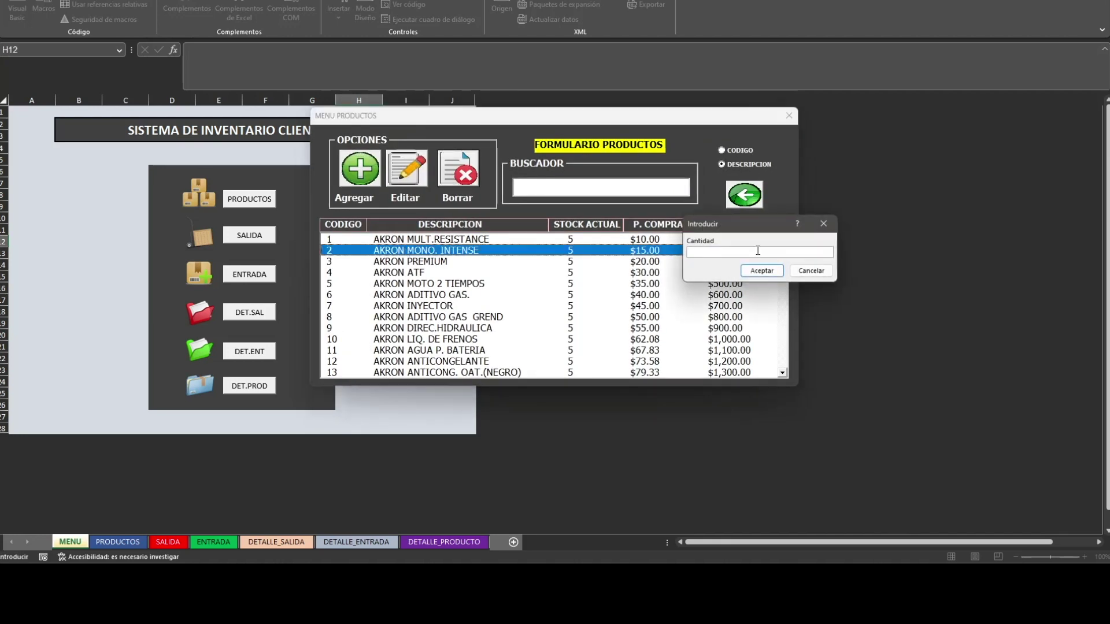
click(760, 271)
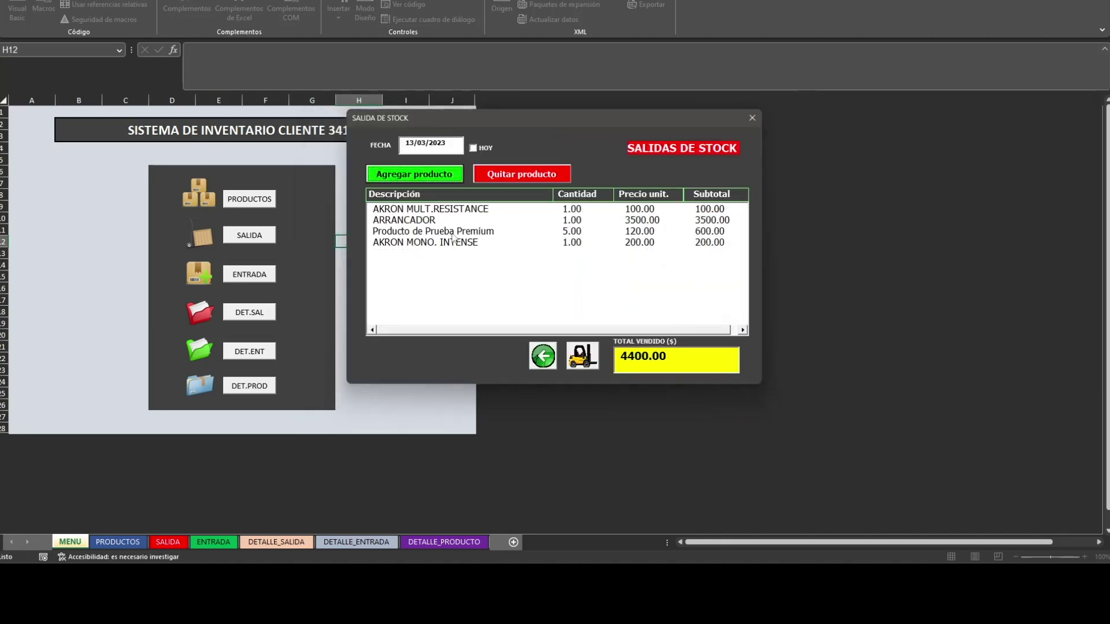
Remove the AKRON MONO. INTENSE line from the stock exit.
click(411, 245)
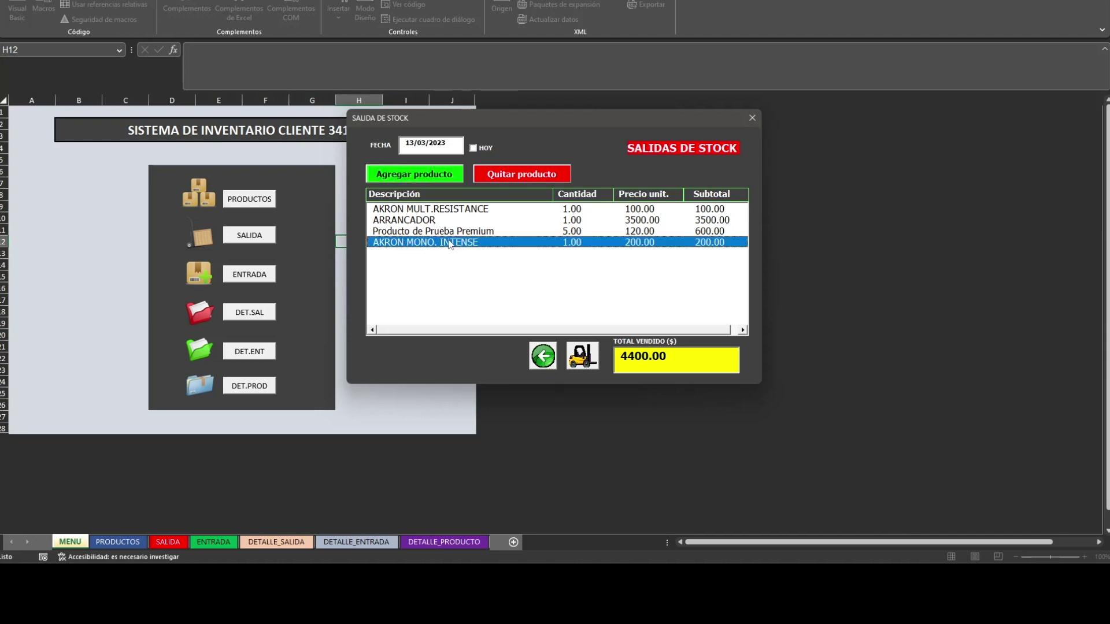
click(420, 222)
click(415, 245)
click(516, 178)
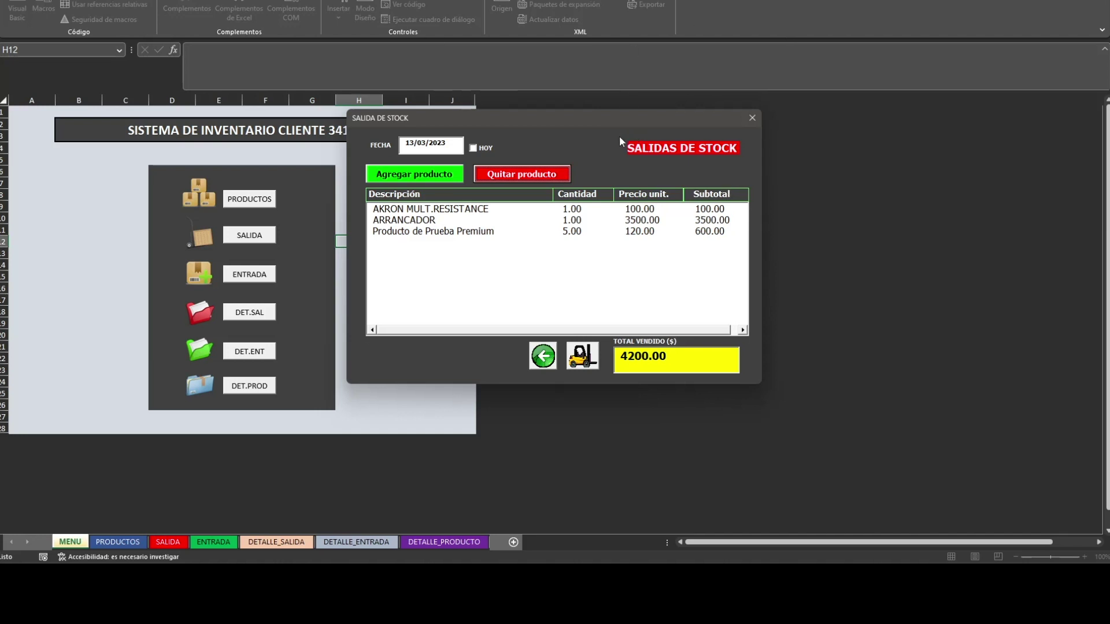
Register the stock exit with its three products and close the SALIDA DE STOCK form.
drag(598, 124, 631, 137)
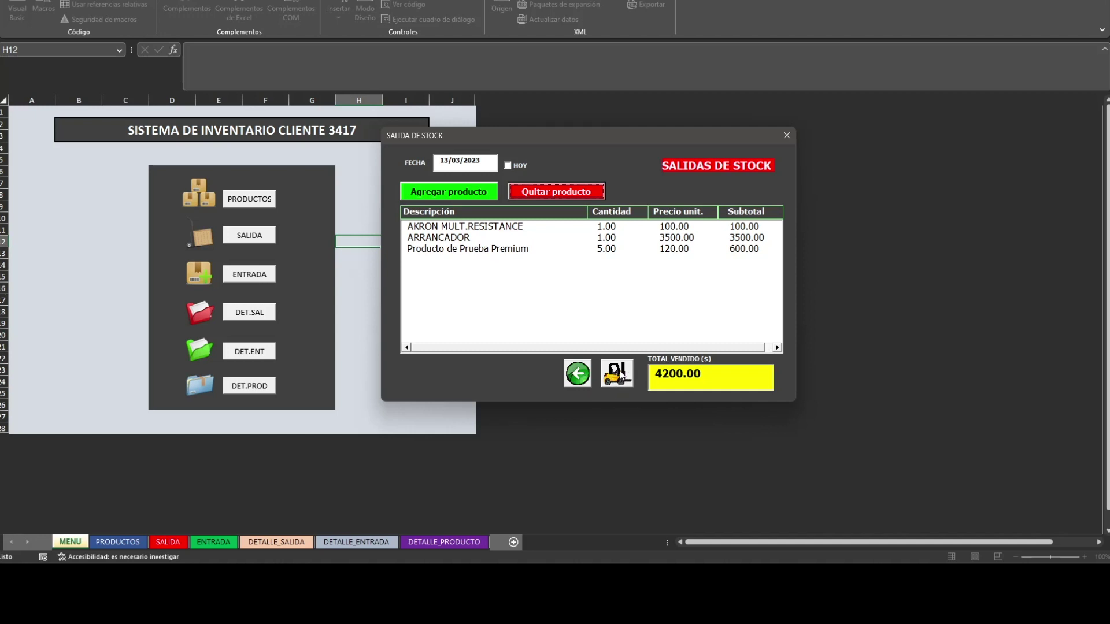
click(618, 374)
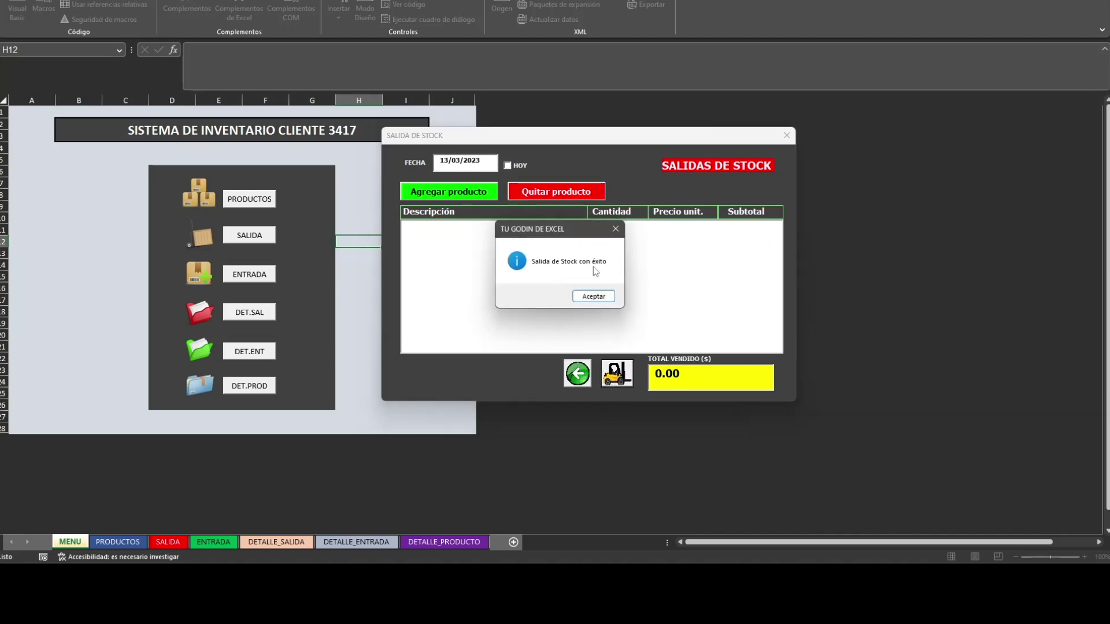
click(595, 297)
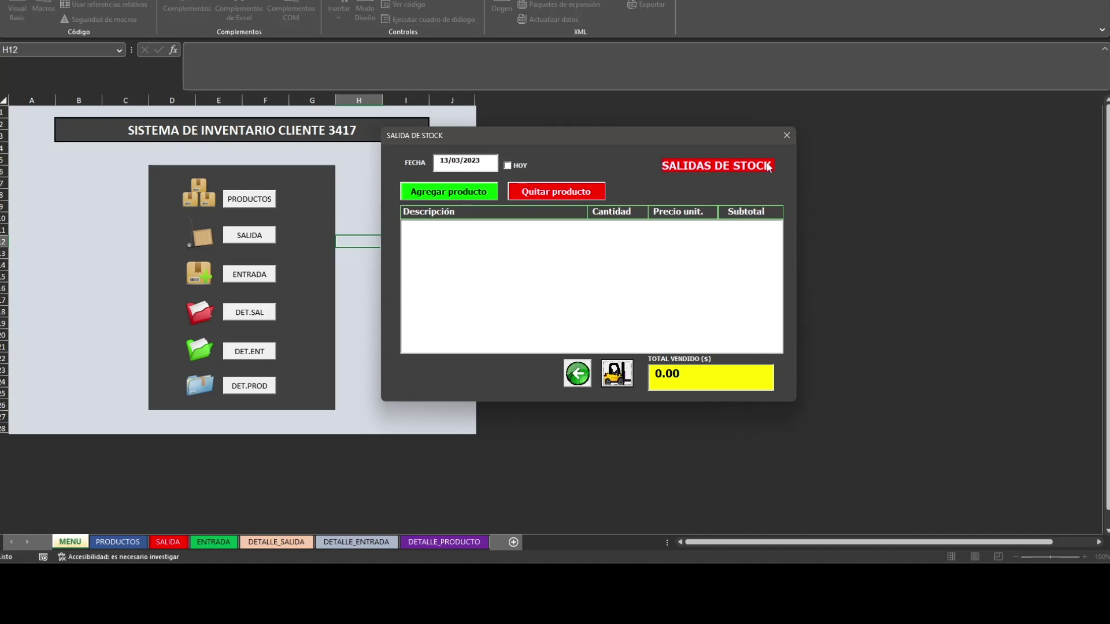
click(787, 136)
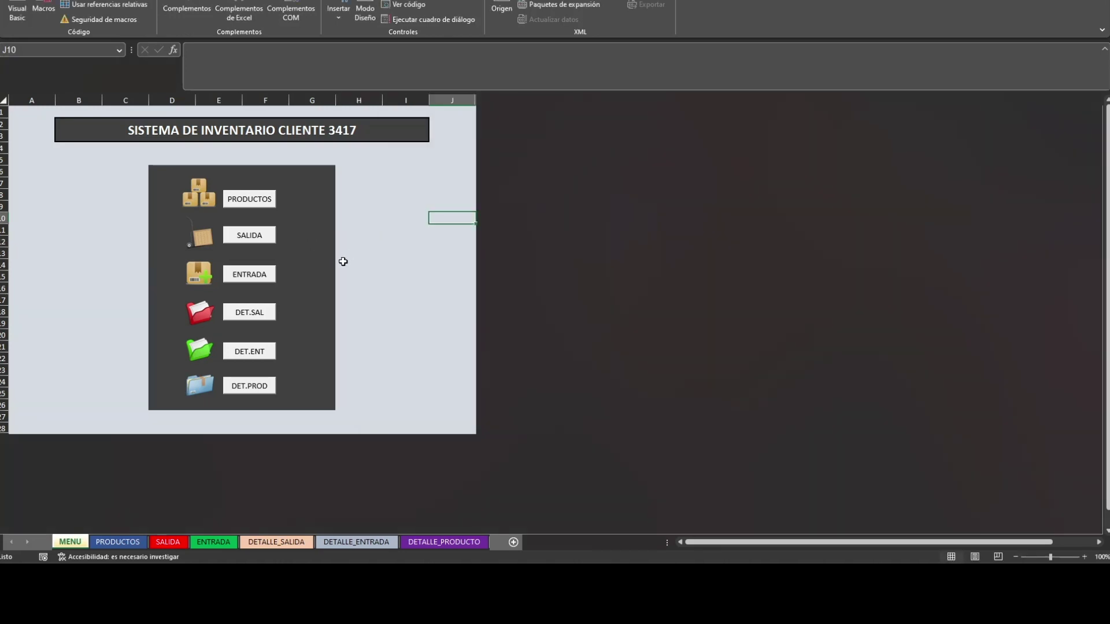
Open a stock entry from the menu and add 2 units of AKRON PREMIUM to it.
click(264, 279)
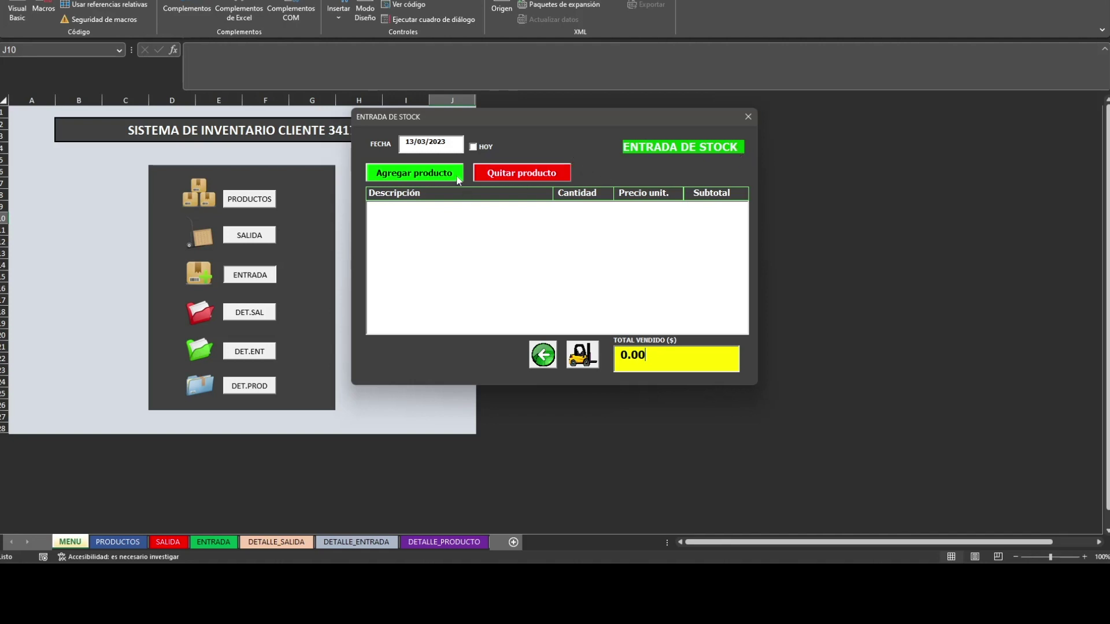
click(418, 175)
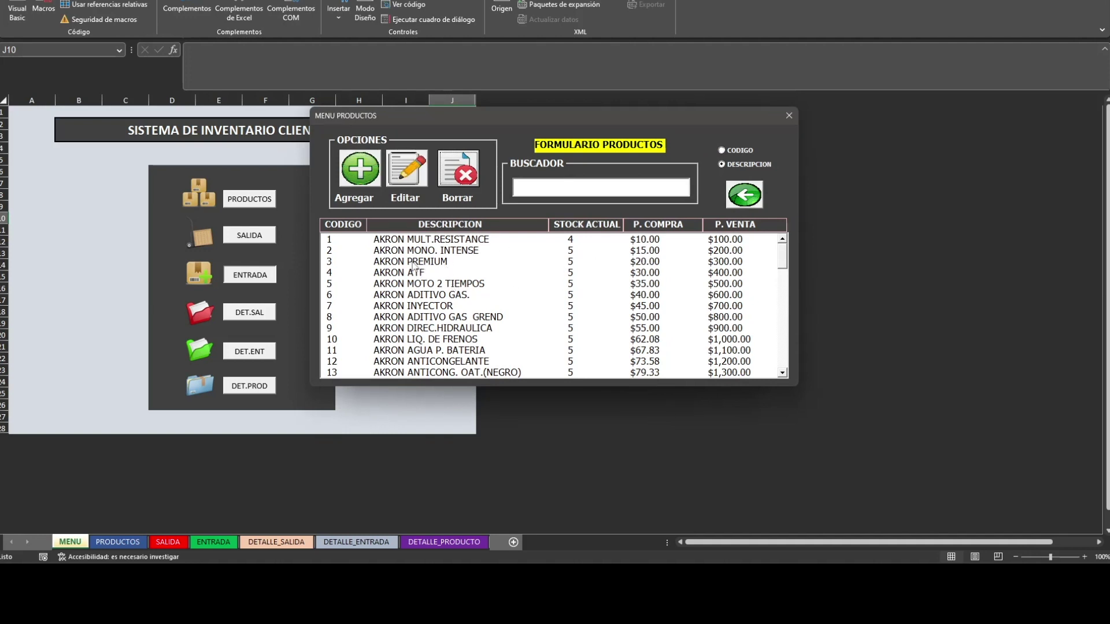
double_click(501, 262)
text(2)
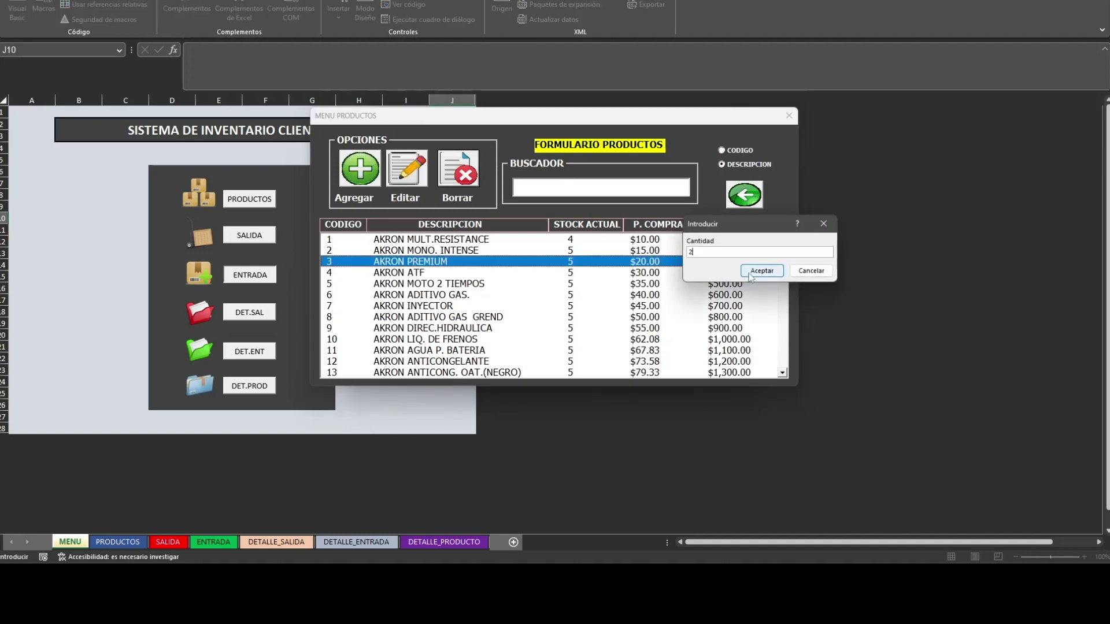
click(752, 272)
Add 1 unit of B-1 1/2 to the stock entry.
click(453, 177)
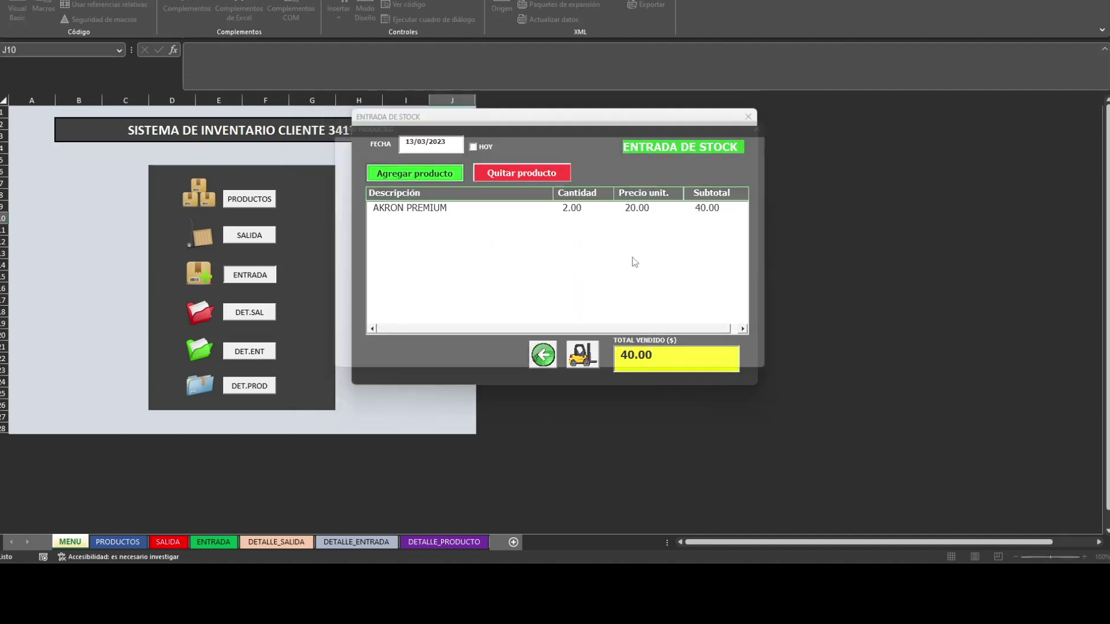
drag(787, 270, 785, 318)
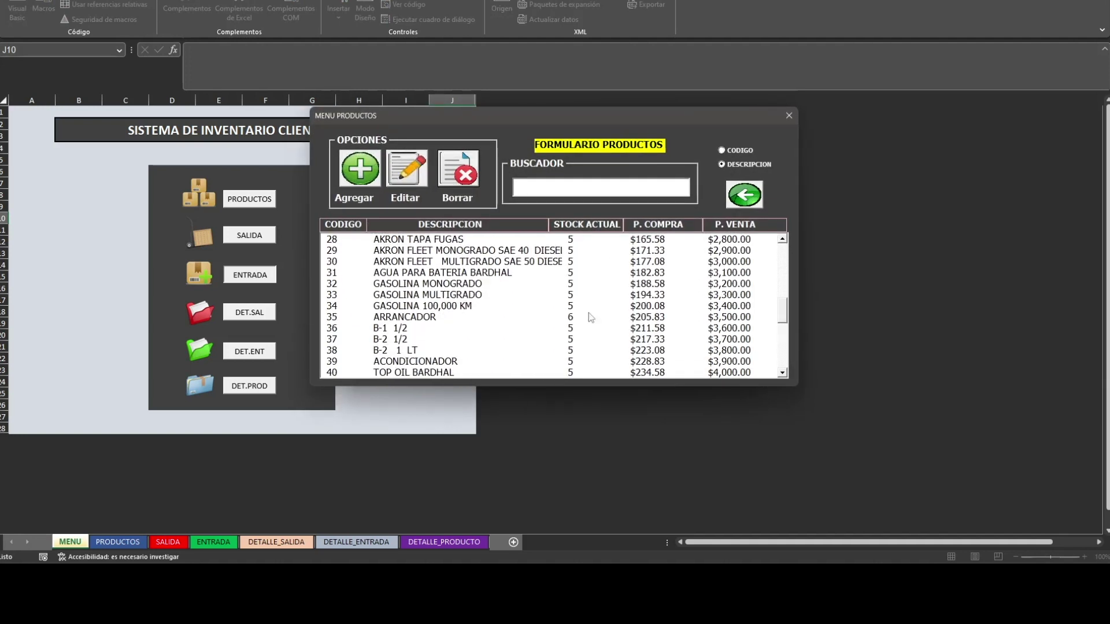
double_click(393, 329)
text(1)
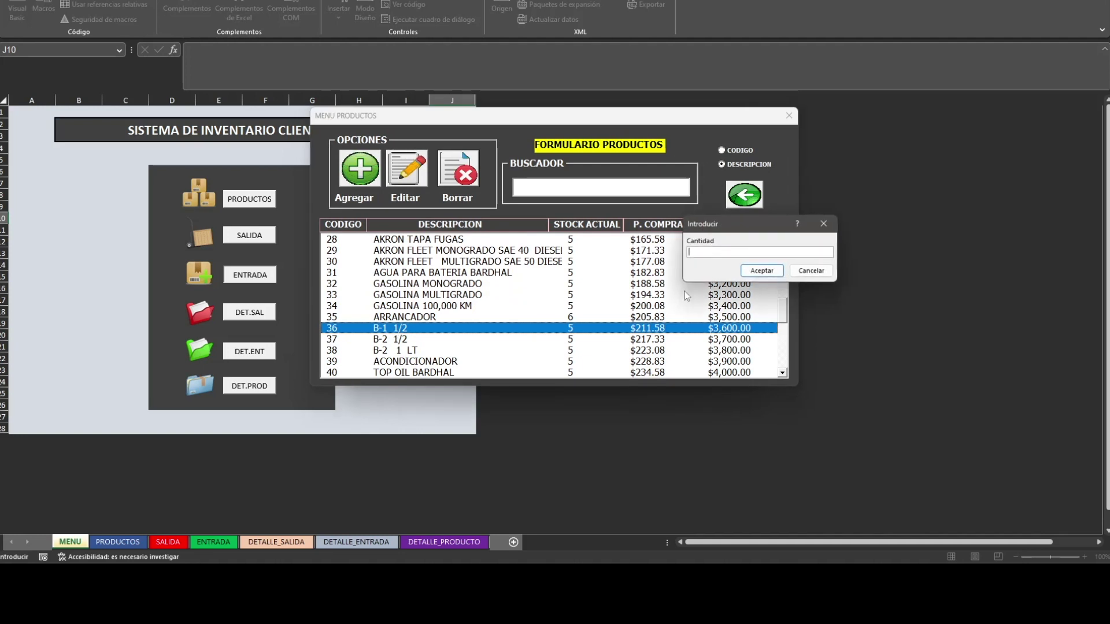
click(747, 272)
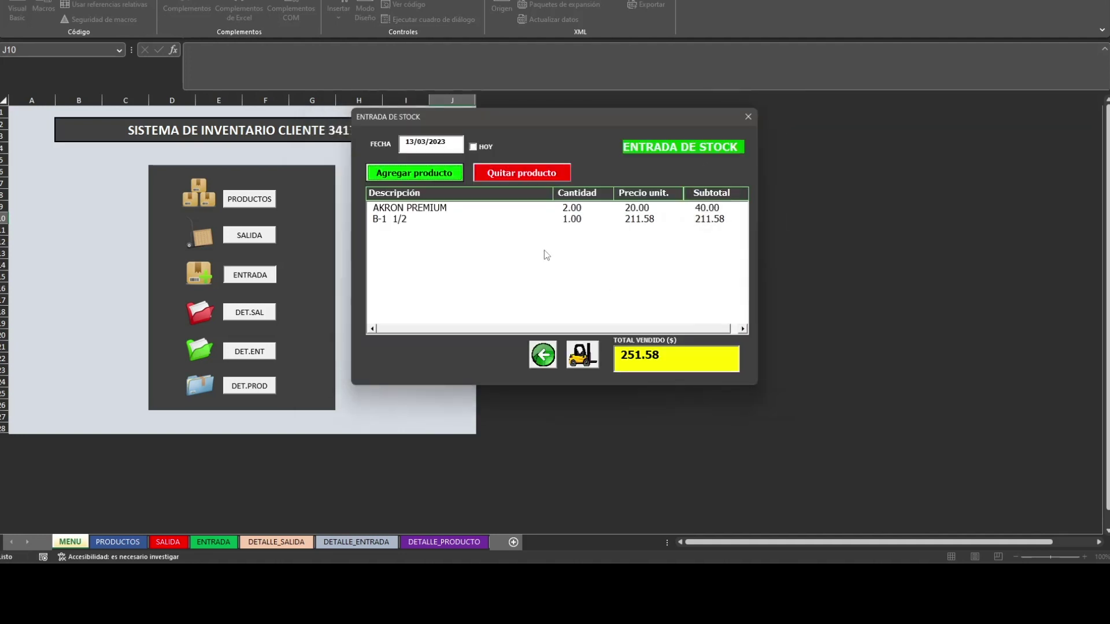
Add 1 unit of INYECTOR BARDHAL to the stock entry.
click(404, 173)
scroll(417, 316, down, 10)
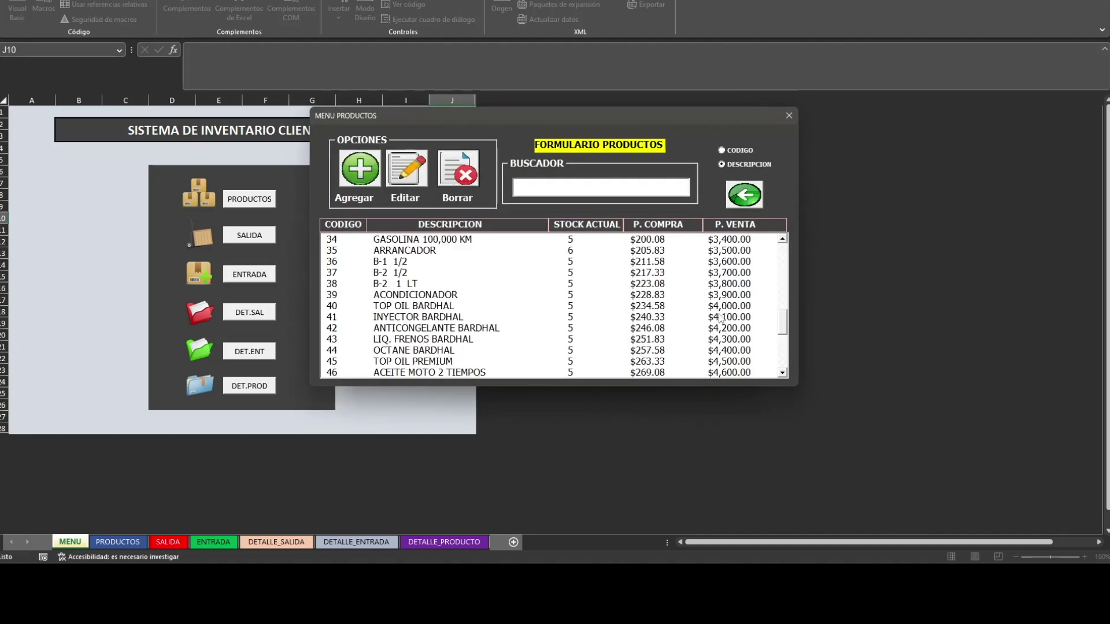
double_click(416, 317)
text(1)
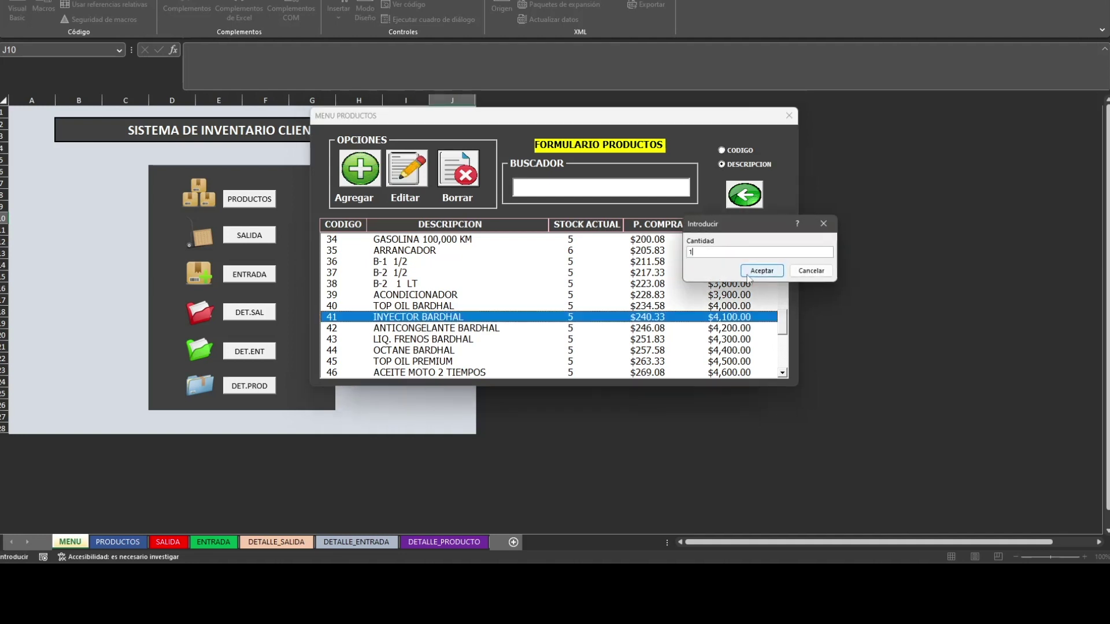
click(761, 273)
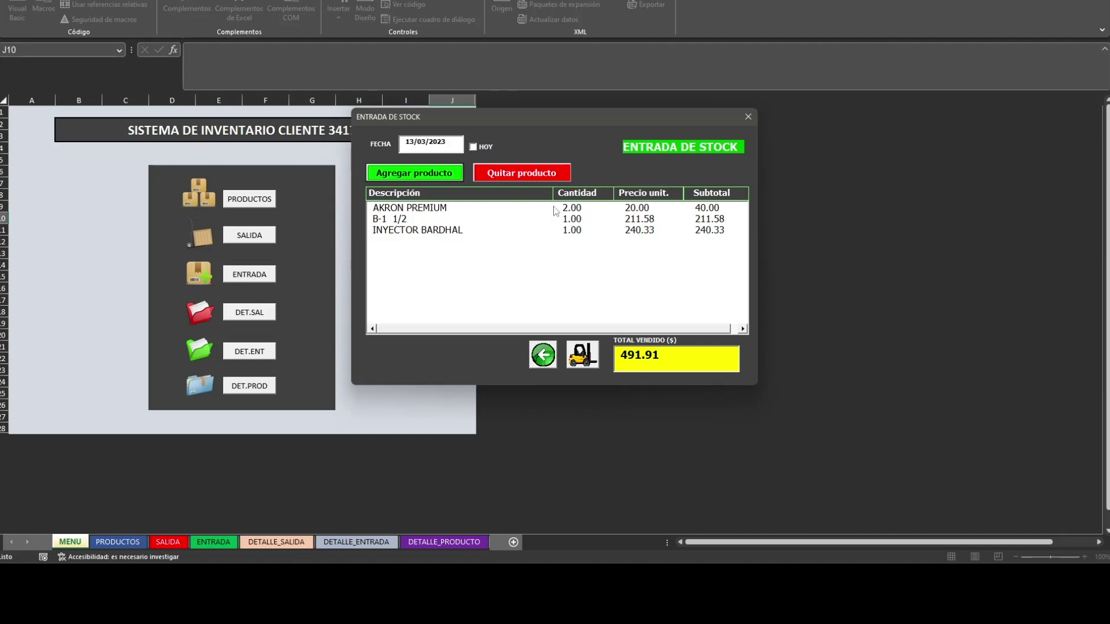
Register the stock entry with its three products and close the ENTRADA DE STOCK form.
click(580, 357)
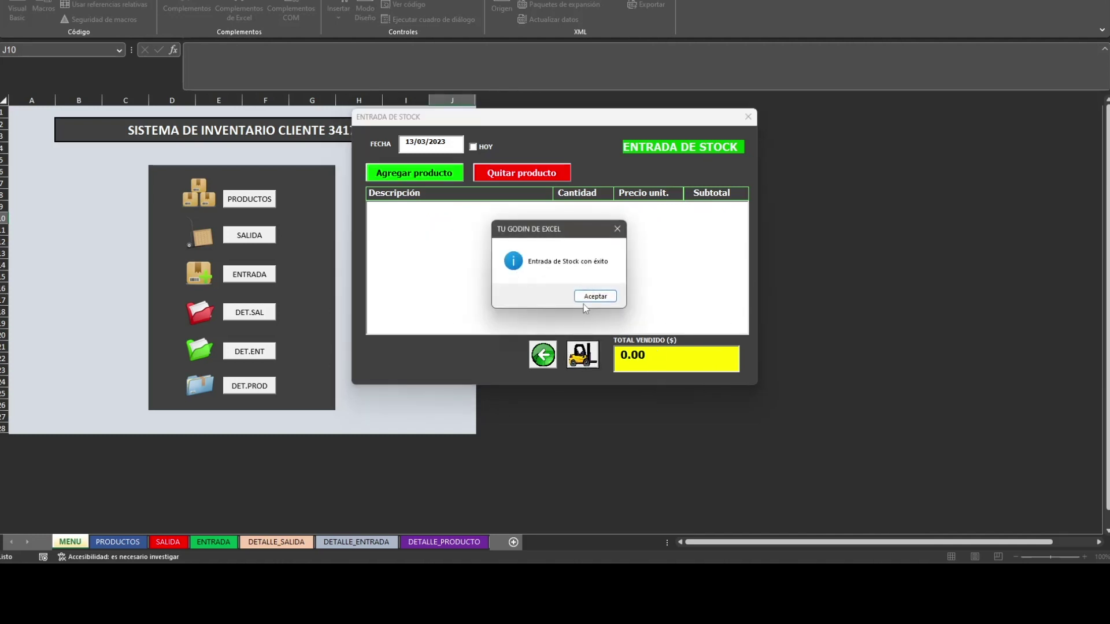
click(594, 297)
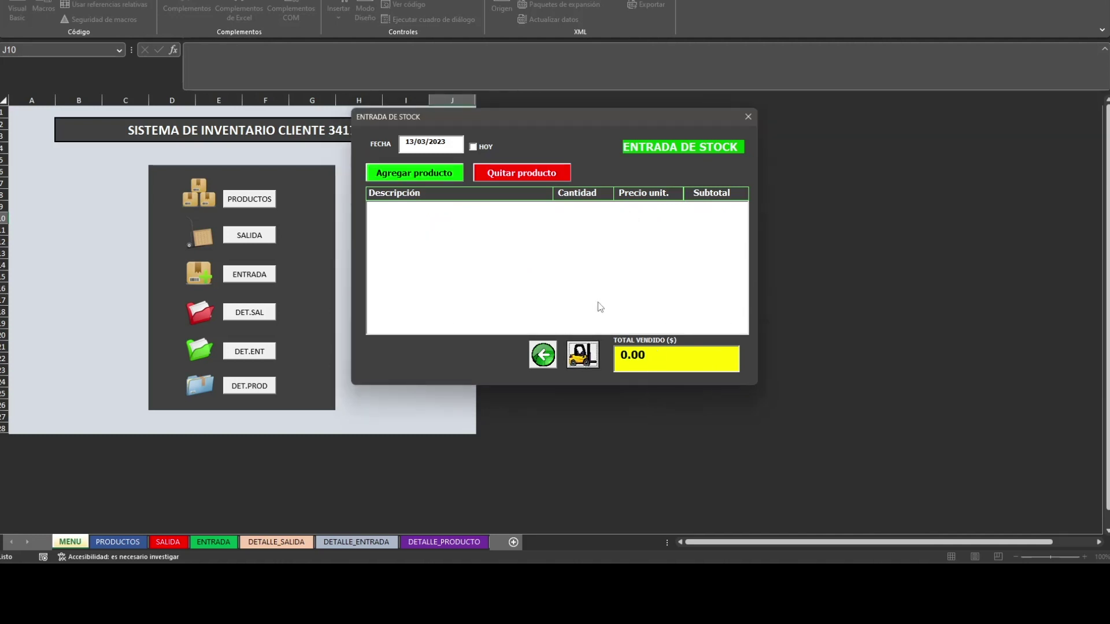
click(749, 117)
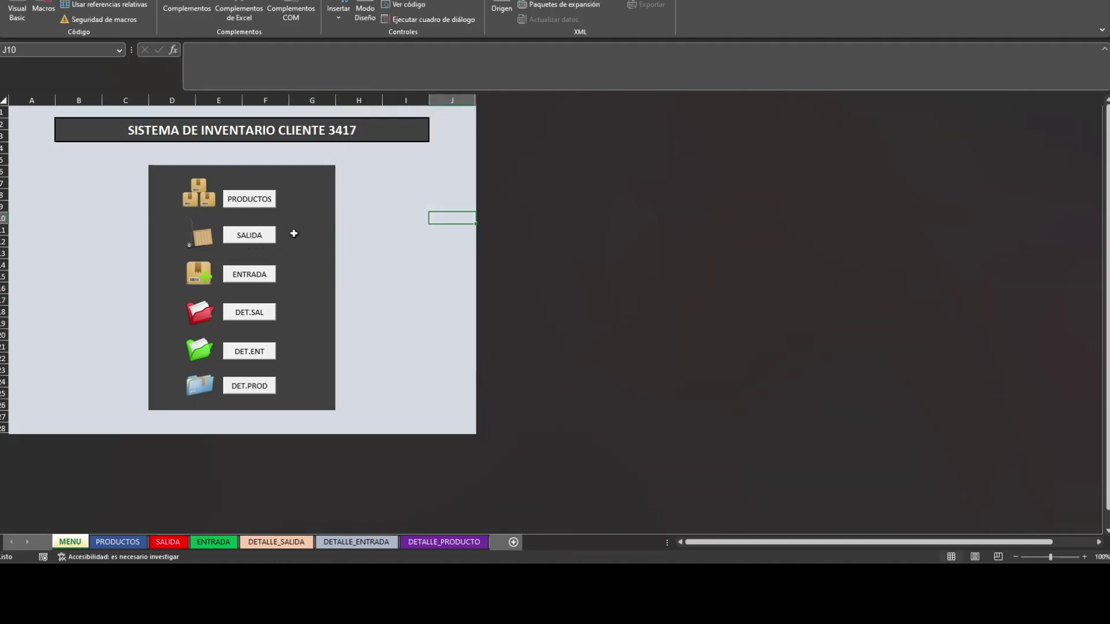
View the empty stock exit and stock entry forms from the menu, closing each one.
click(263, 245)
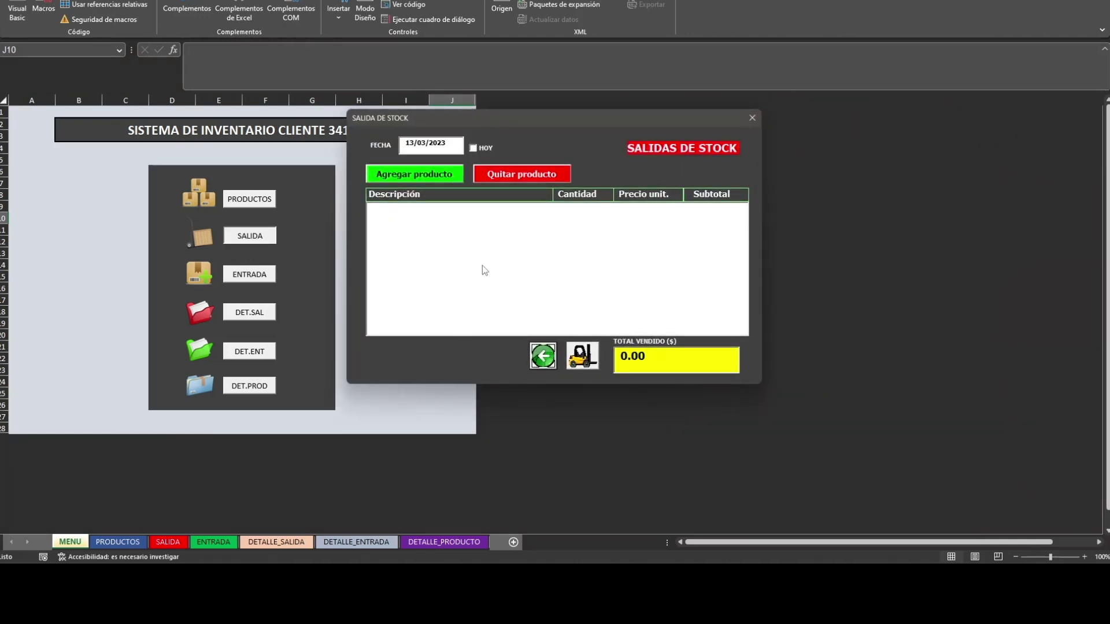
click(752, 117)
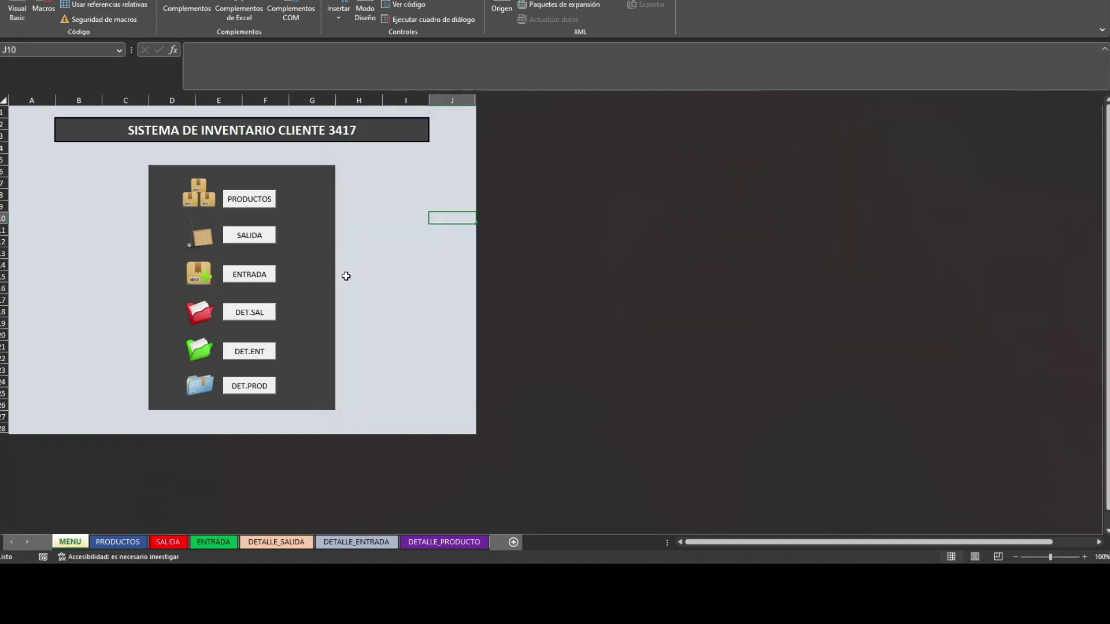
click(358, 287)
click(263, 275)
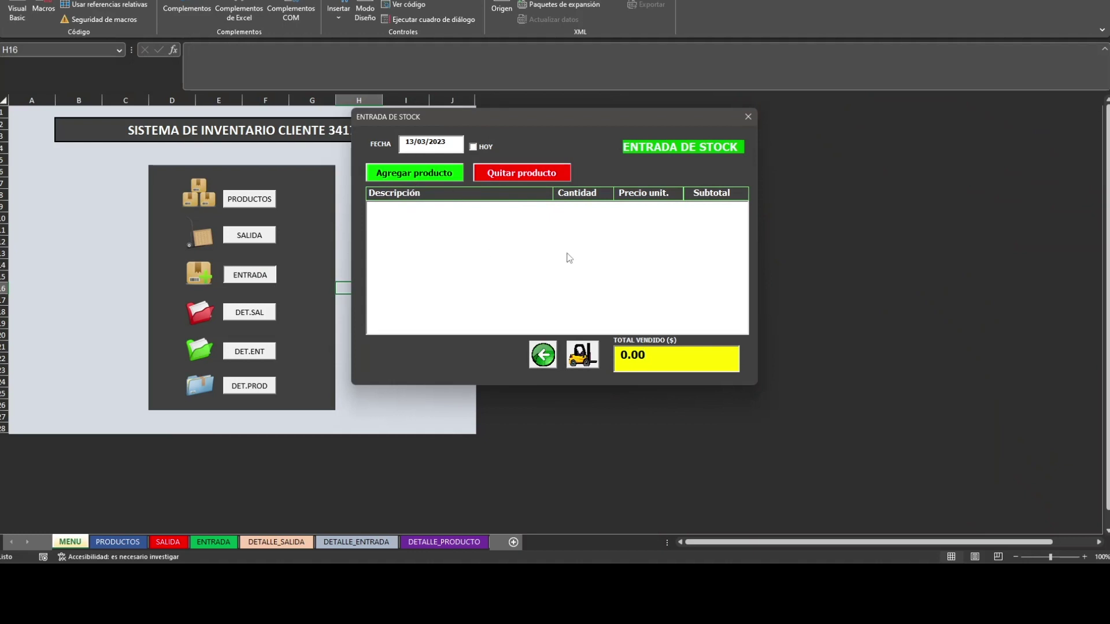
click(747, 119)
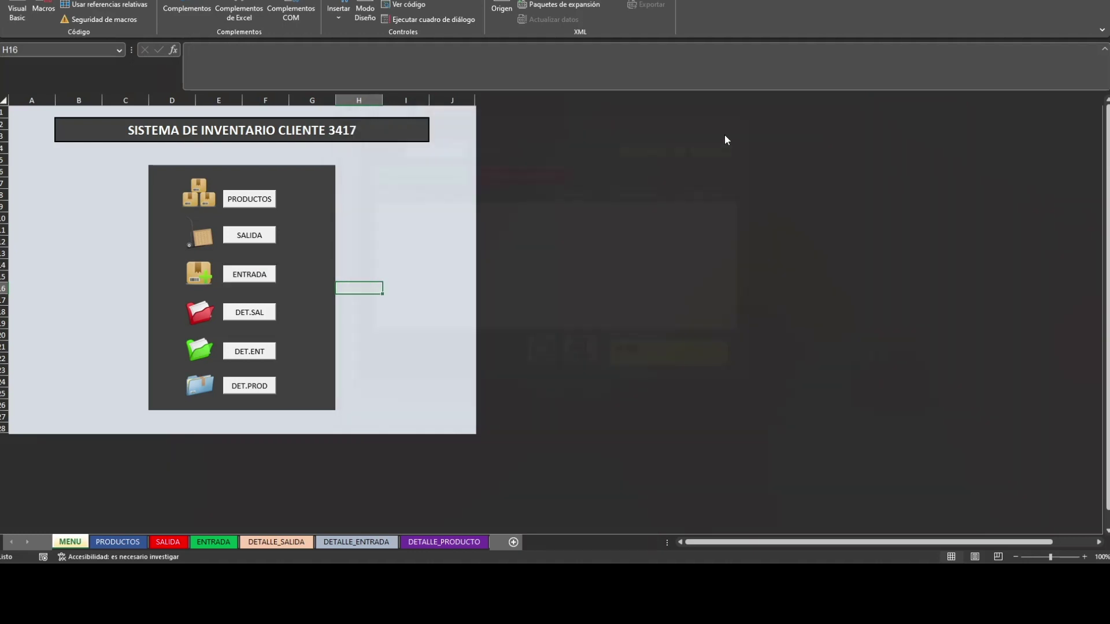
click(436, 277)
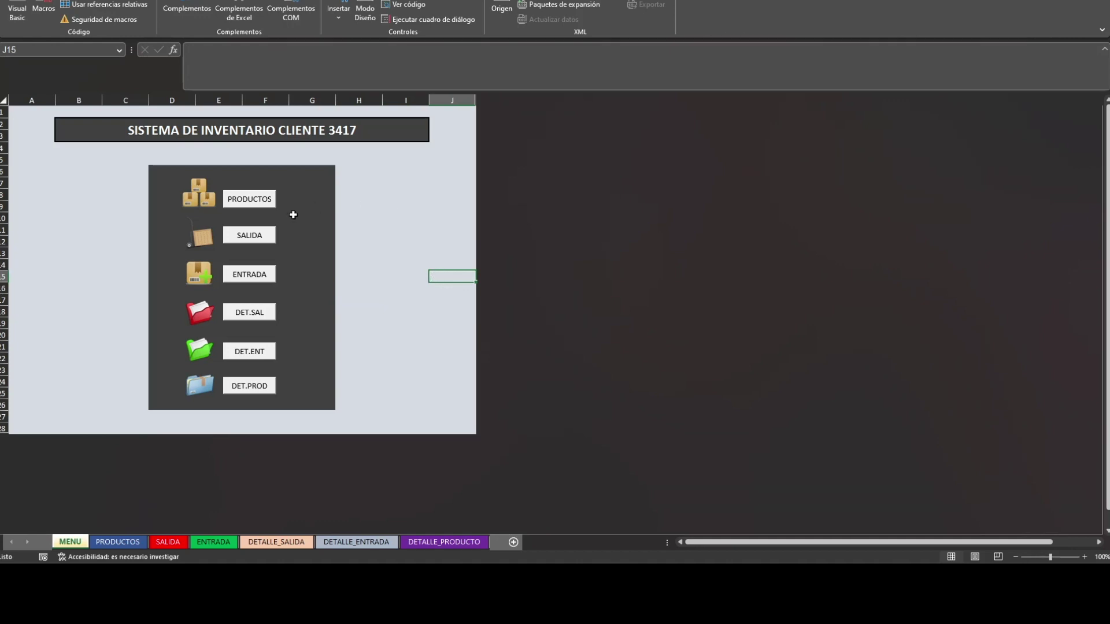
click(384, 300)
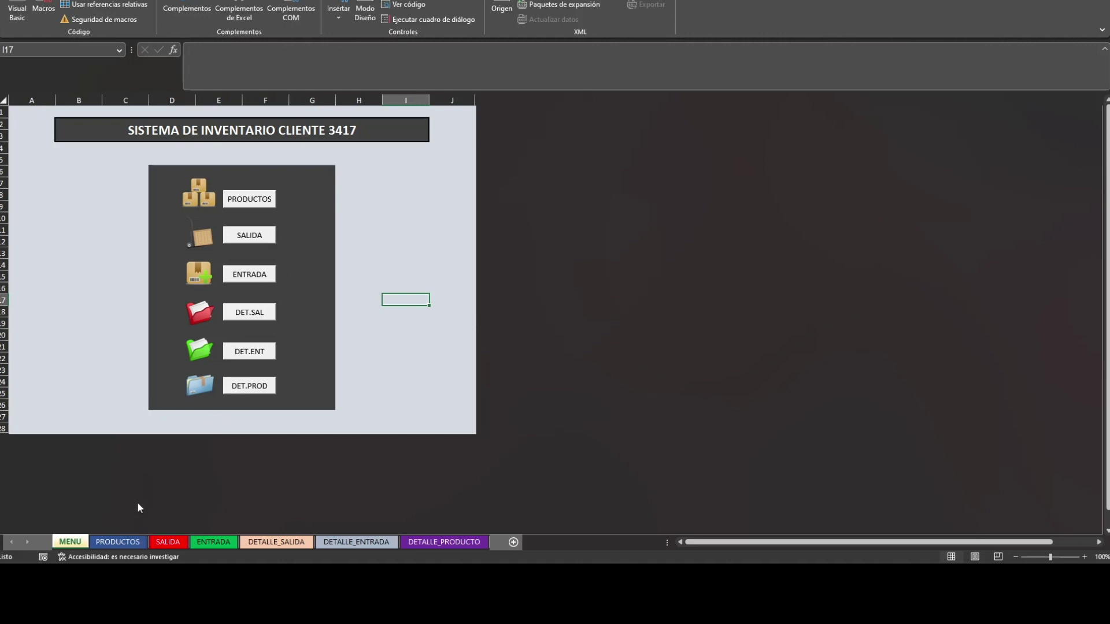
Examine the newly registered exits in rows 8 to 10 of the SALIDA sheet.
click(168, 546)
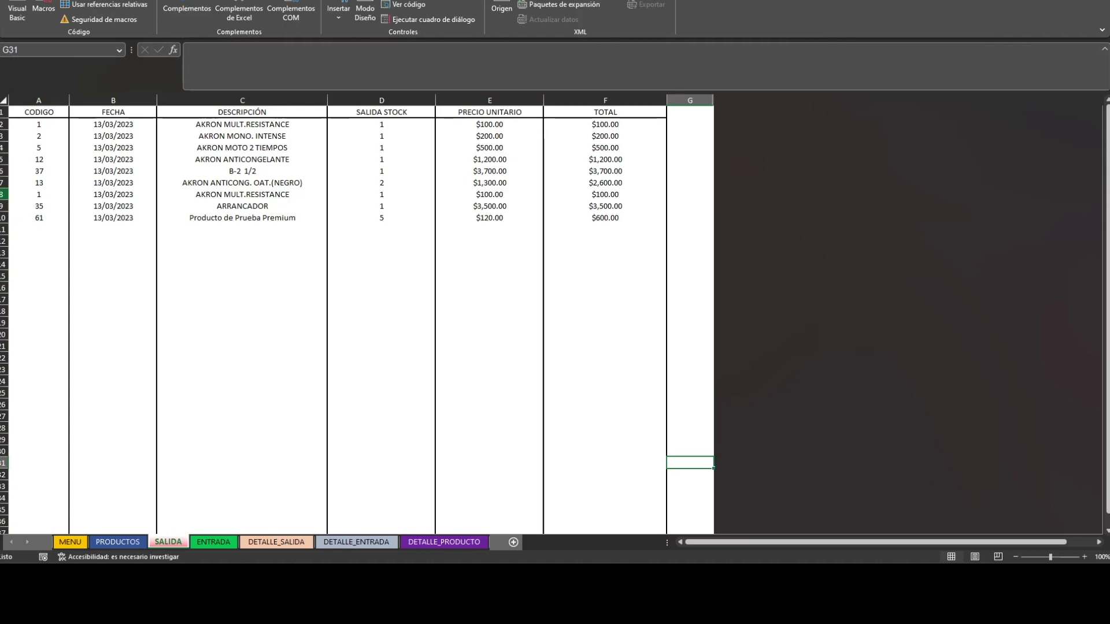
drag(3, 194, 3, 217)
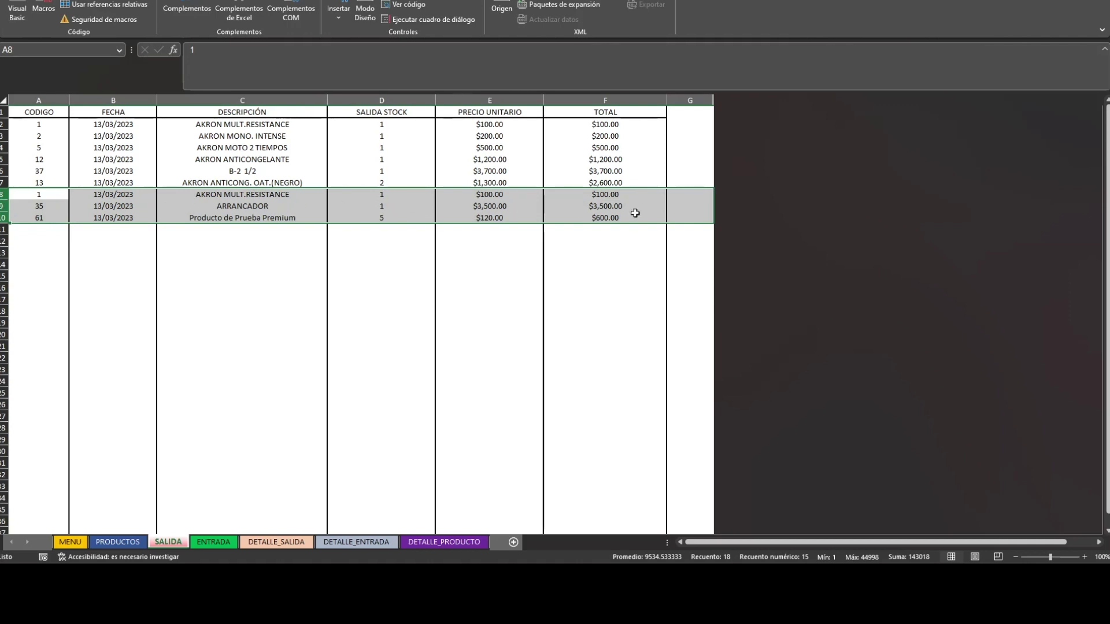
click(242, 299)
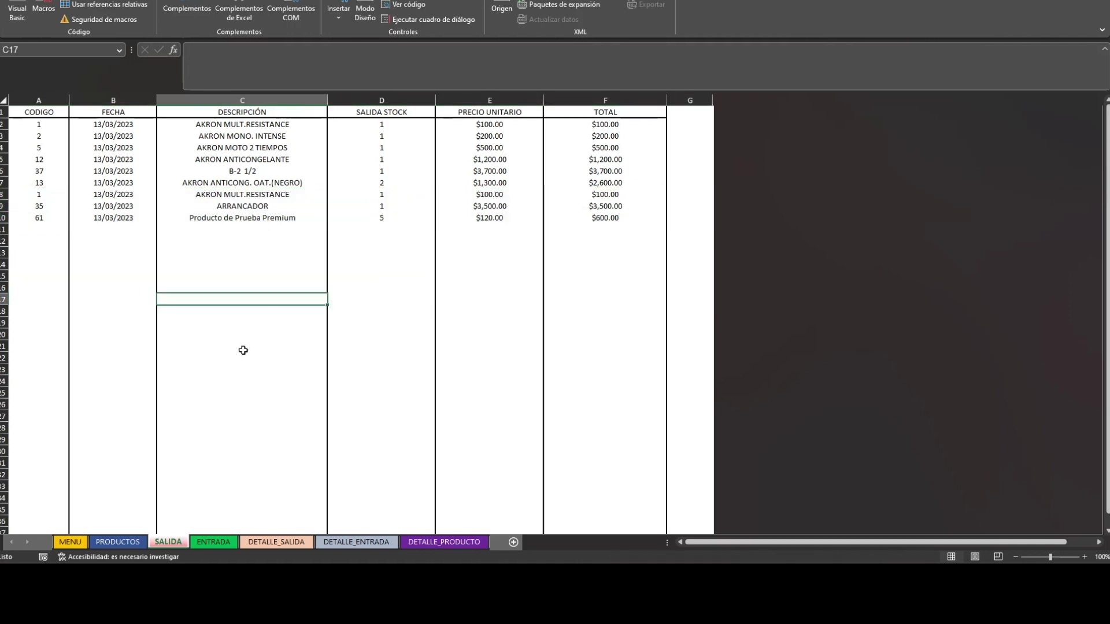
Examine the newly registered entries in rows 5 to 7 of the ENTRADA sheet.
click(212, 544)
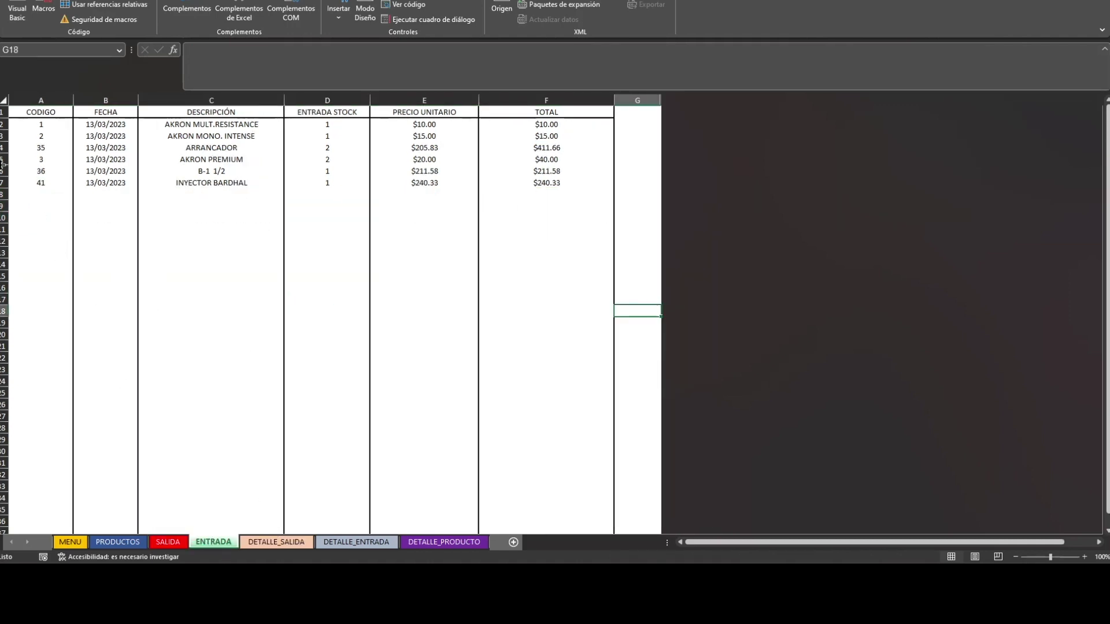
drag(3, 159, 3, 182)
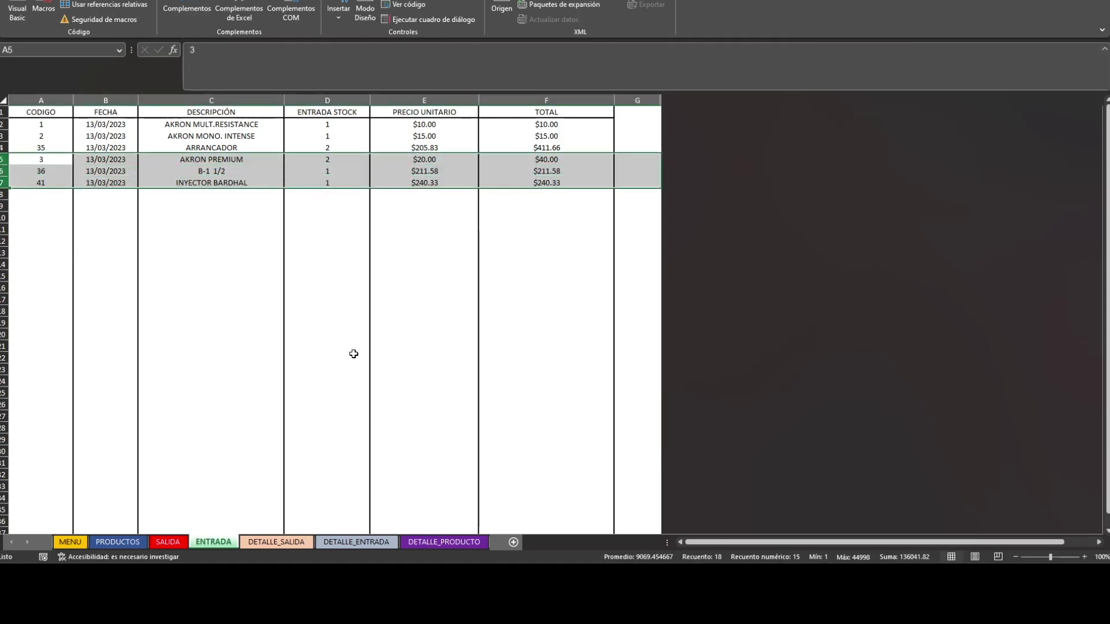
click(306, 229)
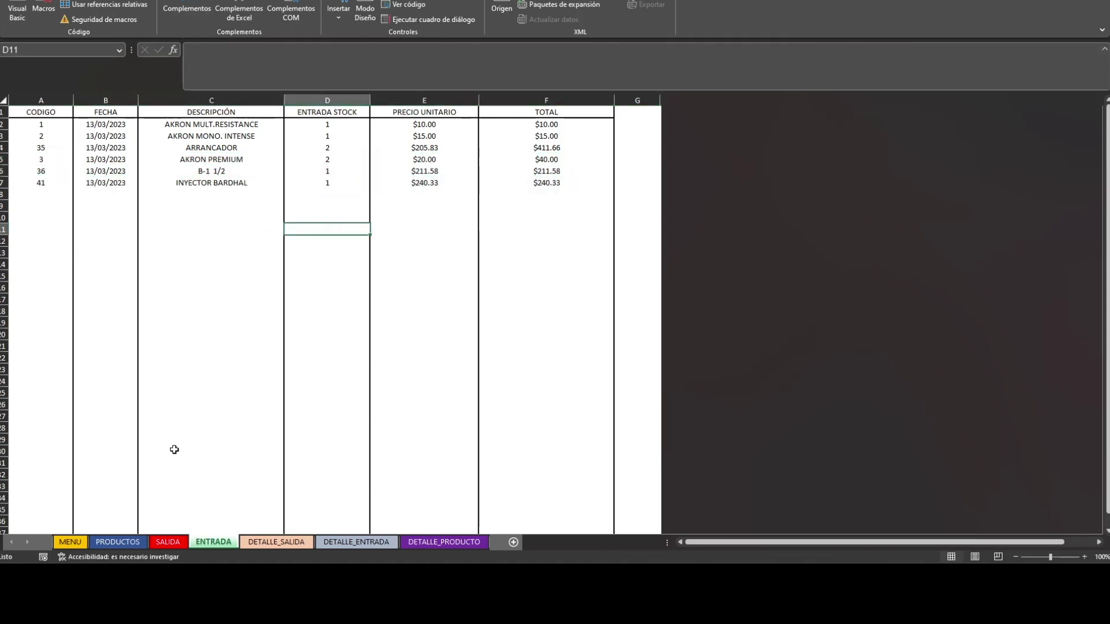
Return to the SALIDA sheet and examine its date, exit quantity and unit price columns.
click(172, 544)
click(200, 545)
click(172, 542)
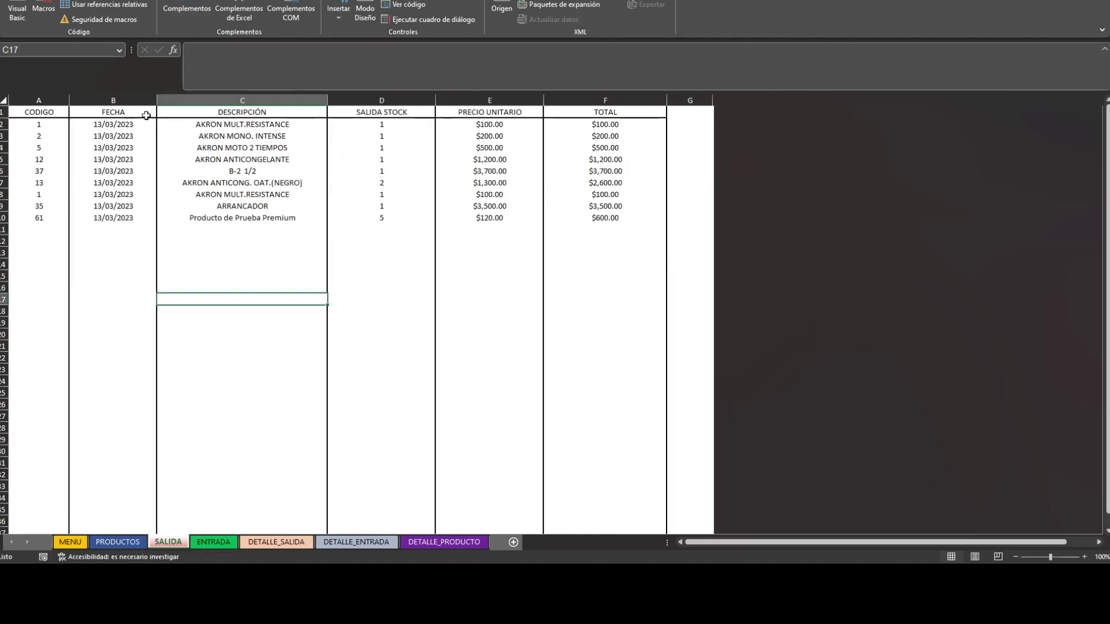
click(130, 98)
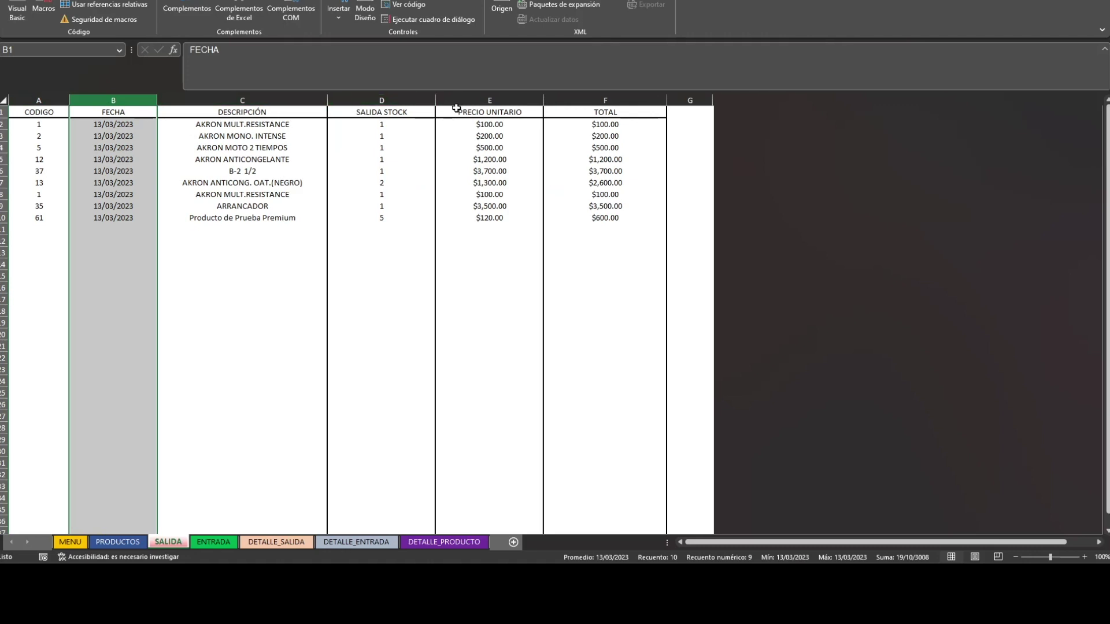
click(407, 96)
drag(399, 98, 491, 98)
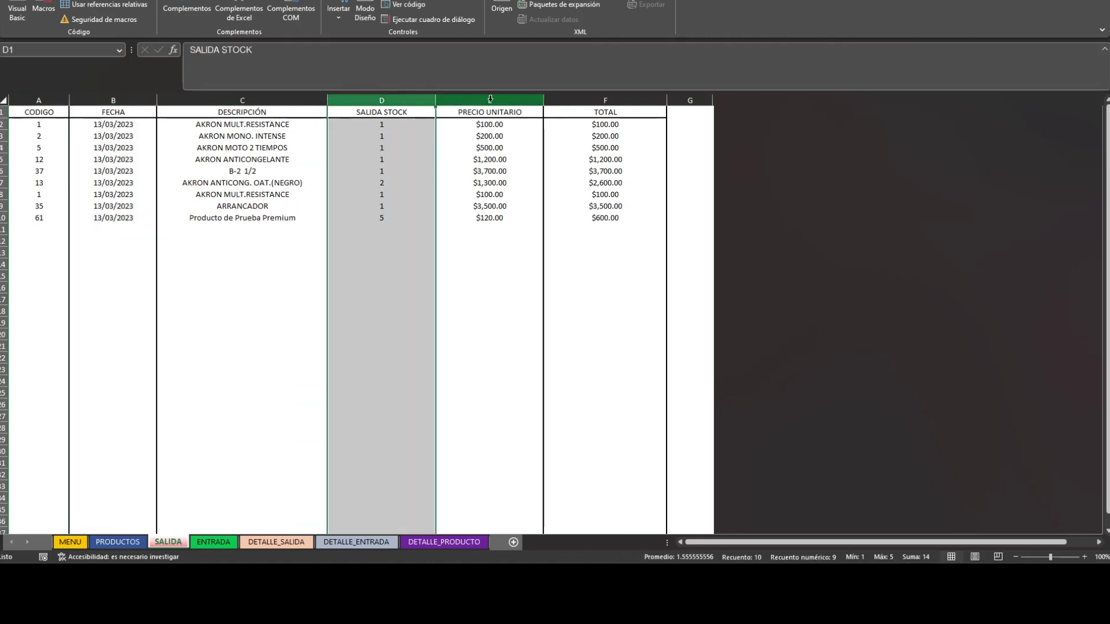
Examine the date, description, entry quantity, unit price and total columns of the ENTRADA sheet.
click(214, 542)
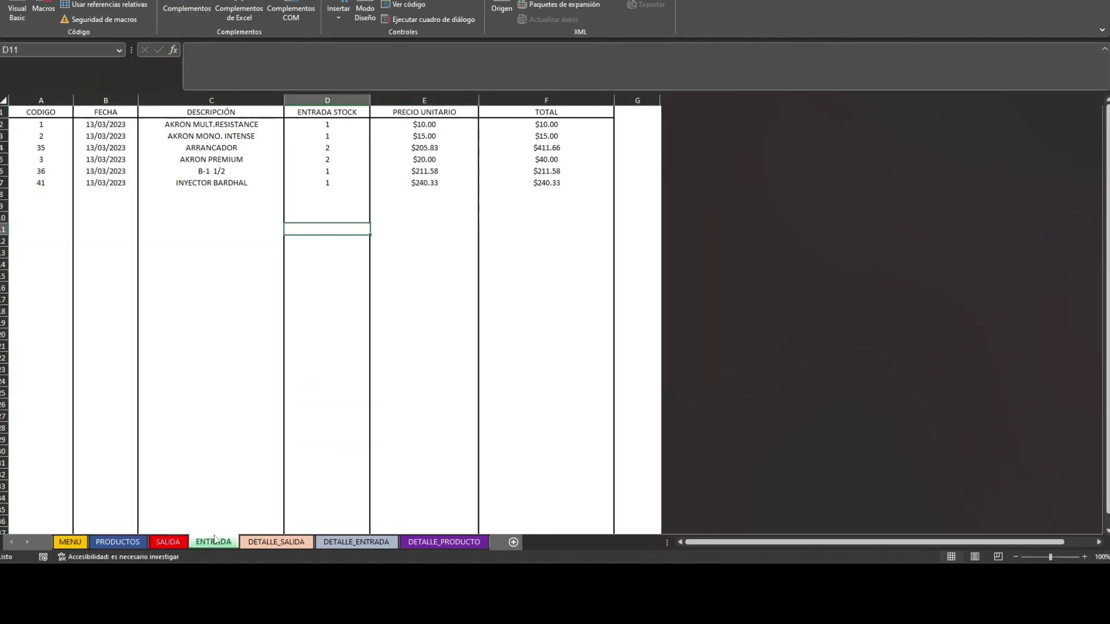
click(69, 100)
click(99, 100)
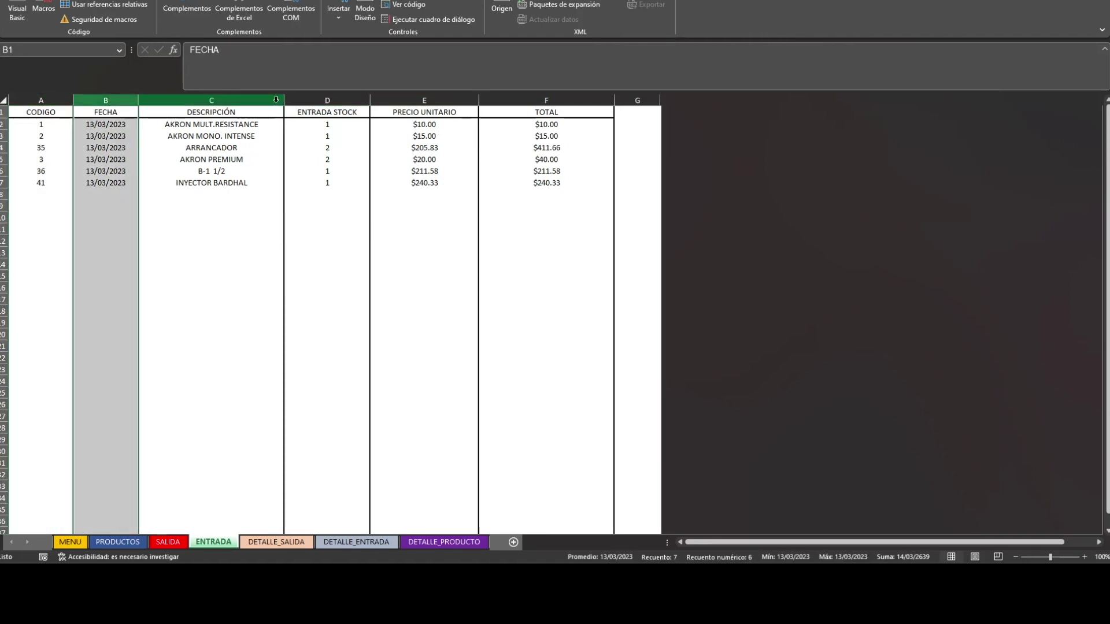
click(248, 100)
click(324, 100)
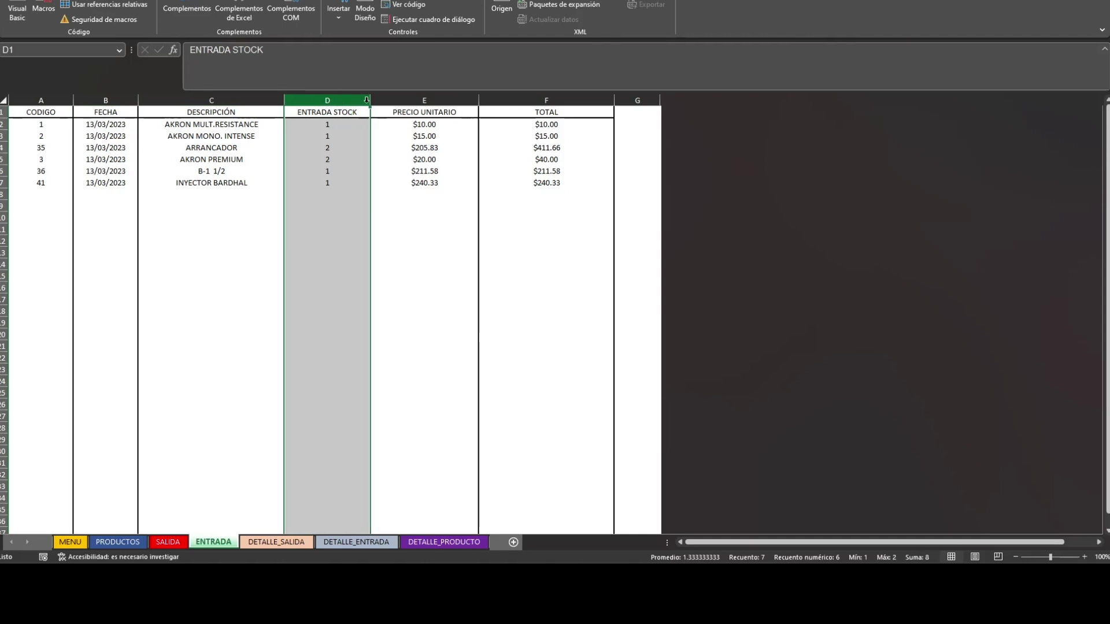
click(425, 101)
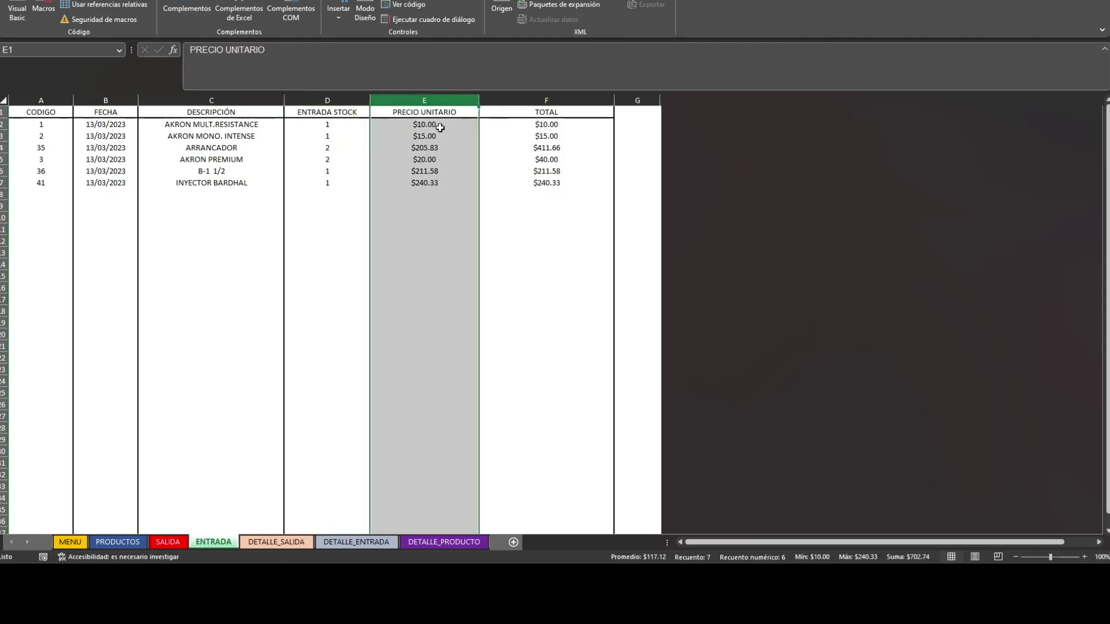
click(526, 101)
click(535, 310)
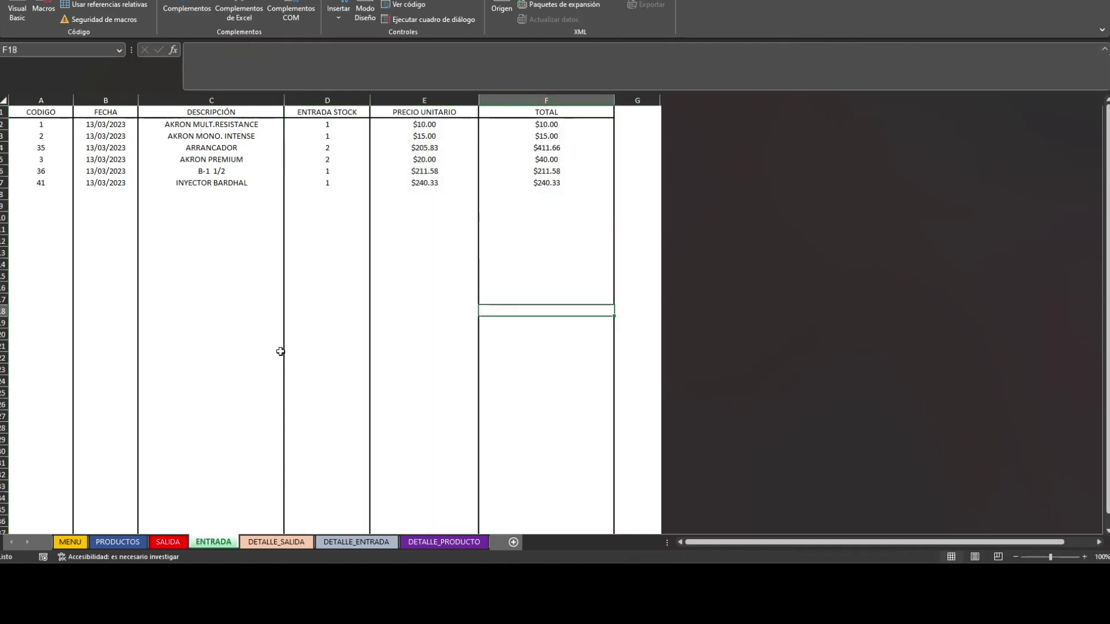
Open the stock exit detail form from the MENU sheet and move it clear of the menu options.
click(70, 541)
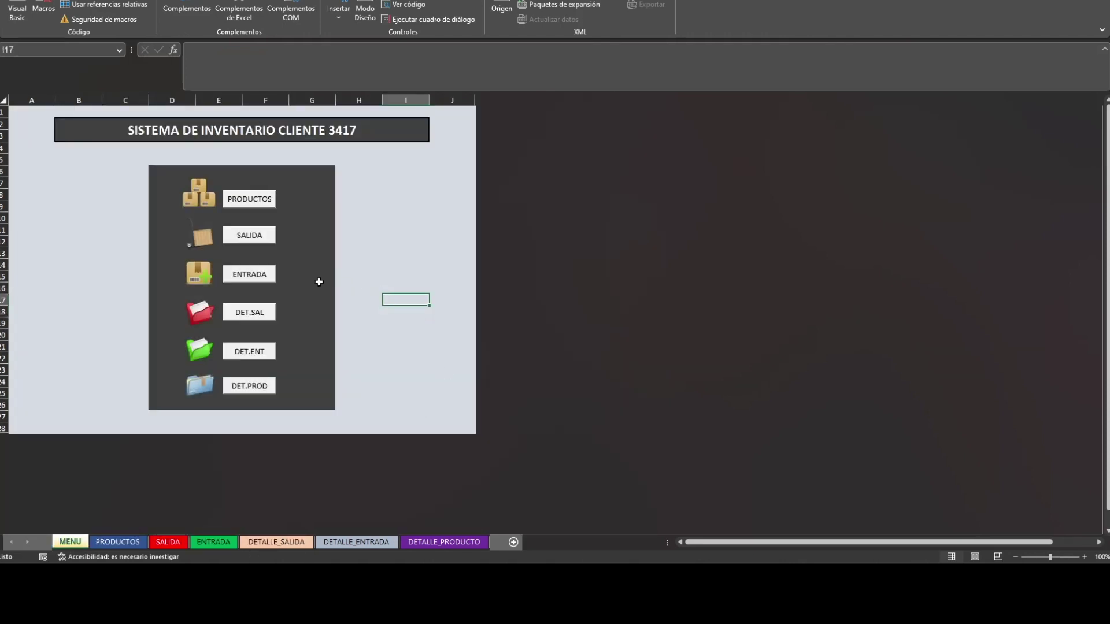
click(235, 316)
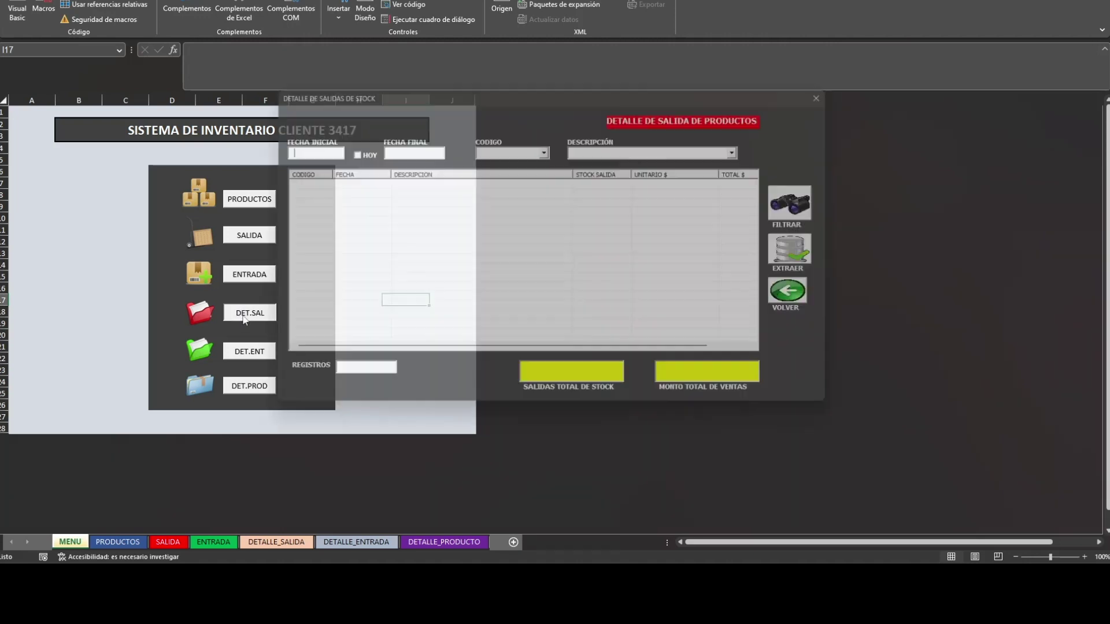
drag(459, 94, 610, 99)
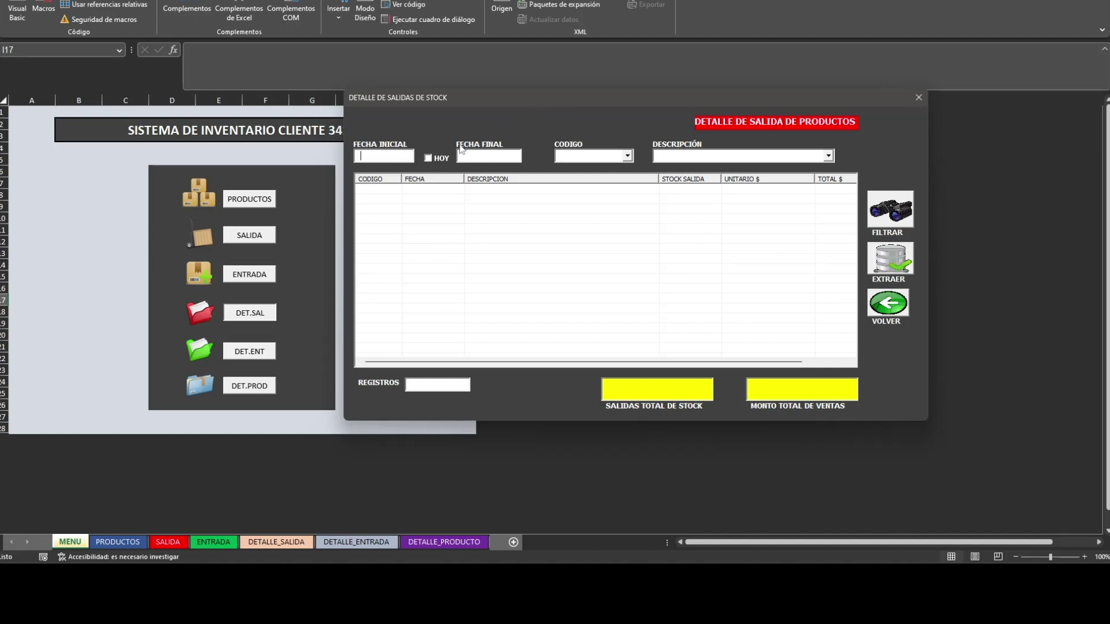
Set the initial and final dates of the stock exit filter to today and look through the available product codes.
click(429, 159)
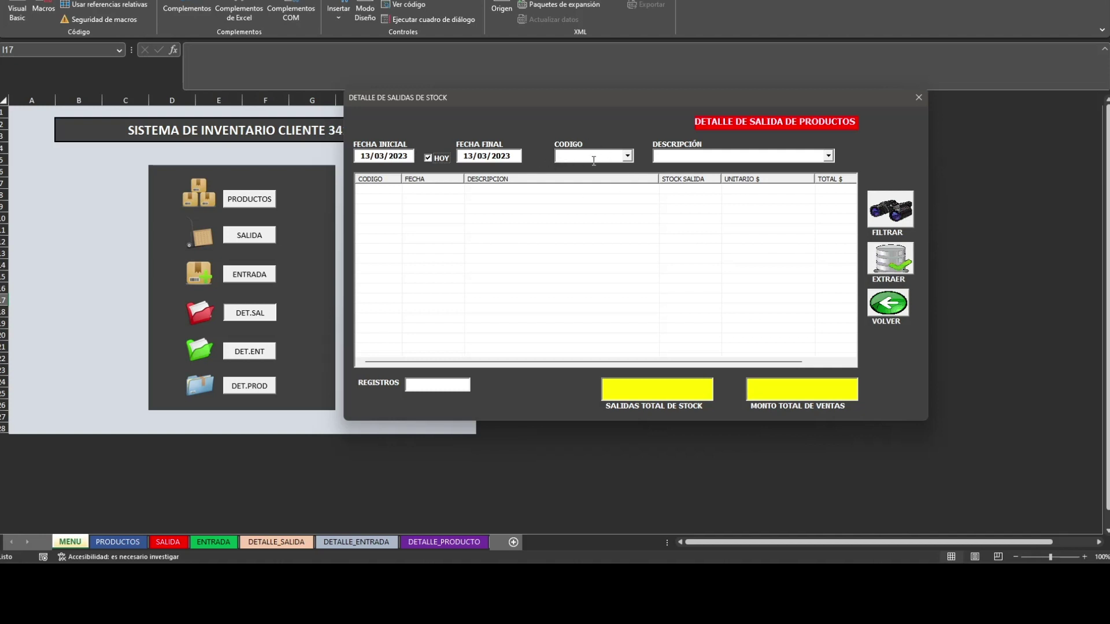
click(628, 156)
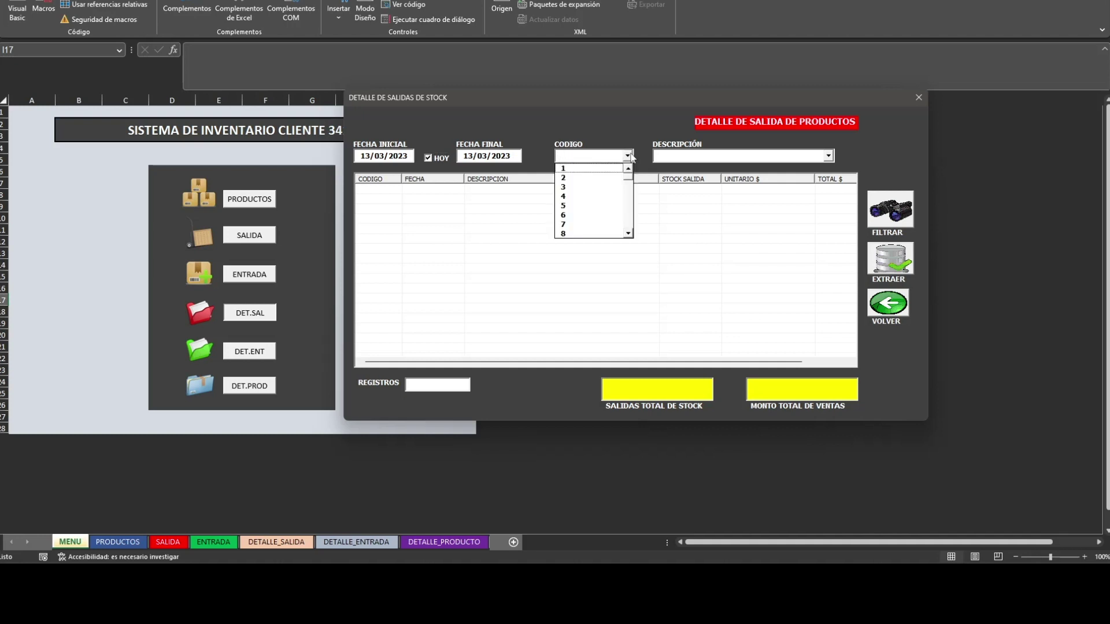
click(631, 156)
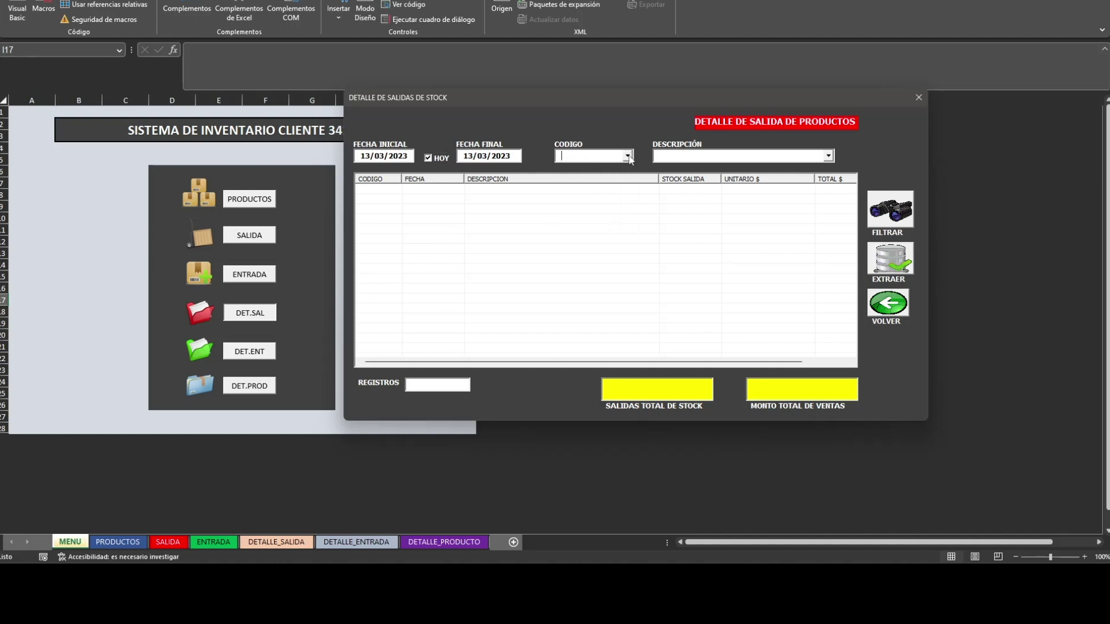
click(628, 156)
click(628, 156)
Look through the product description list without choosing one, filter the stock exits for today, and select the Producto de Prueba Premium record.
click(829, 156)
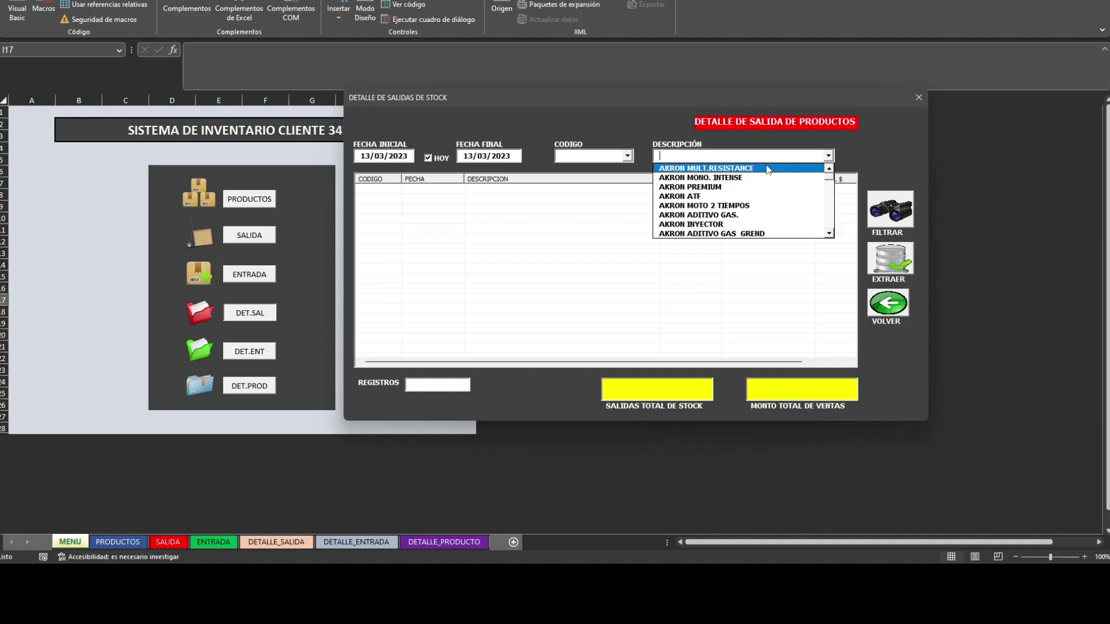
scroll(752, 208, down, 5)
scroll(722, 220, up, 3)
scroll(695, 228, down, 4)
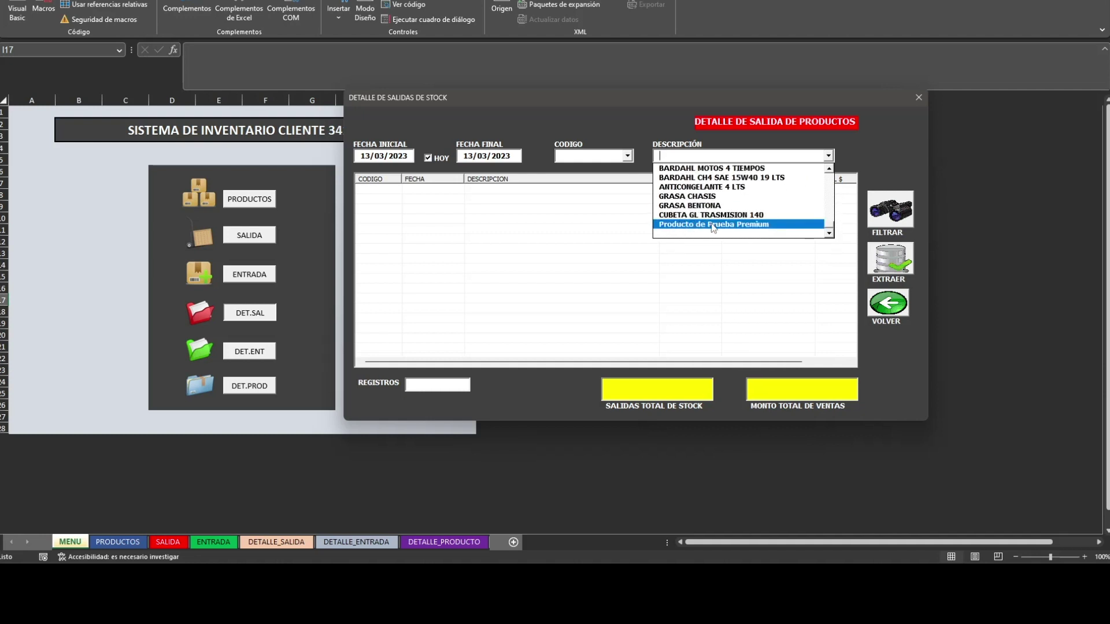
click(830, 156)
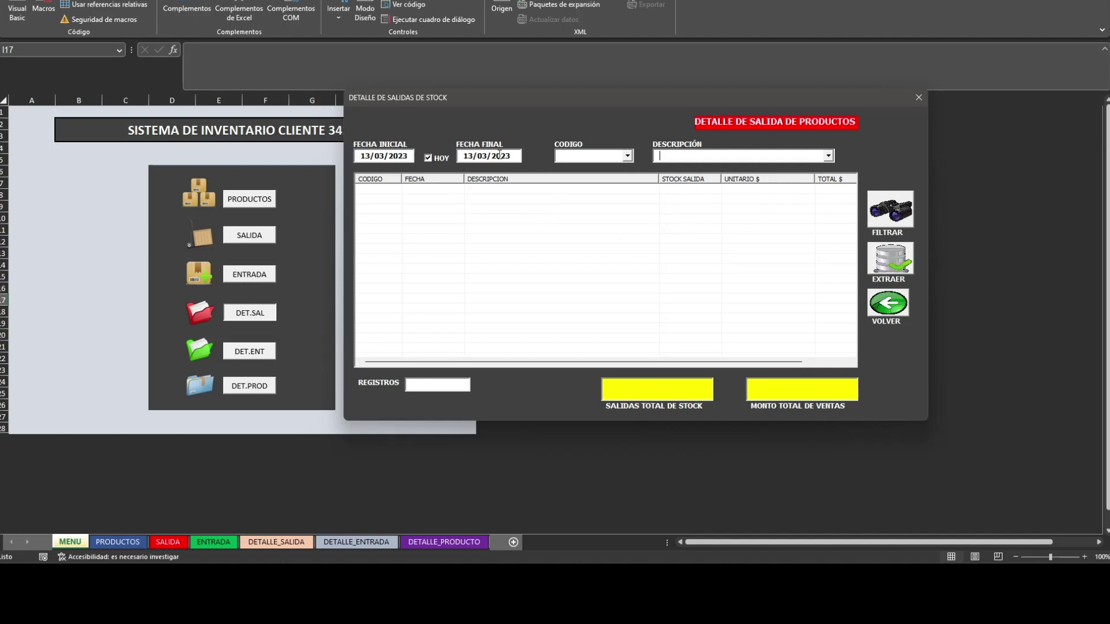
click(888, 211)
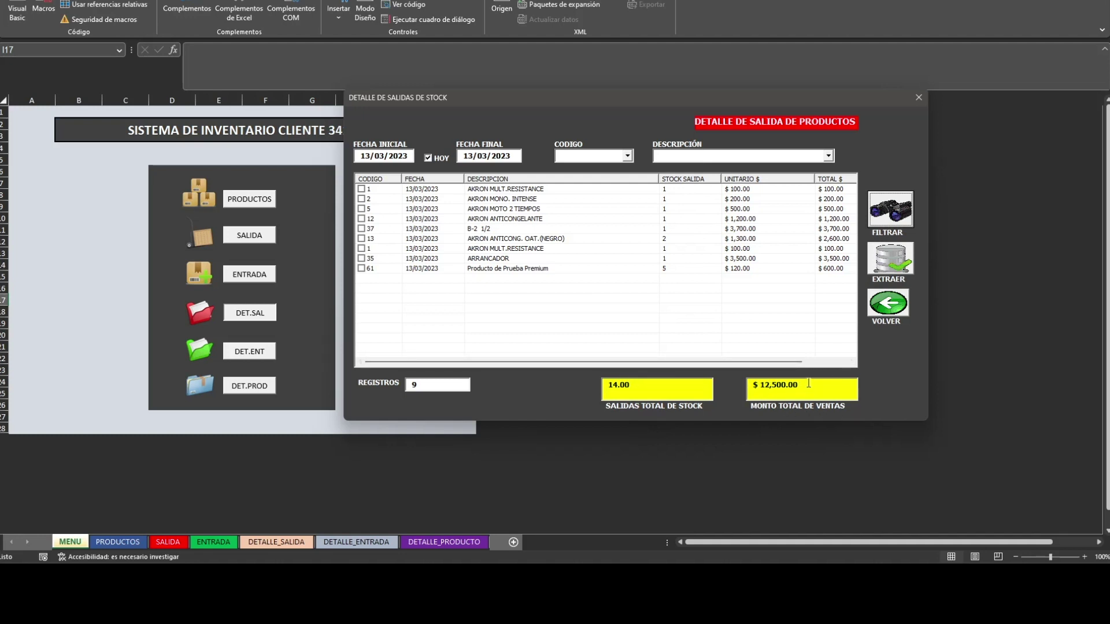
click(481, 274)
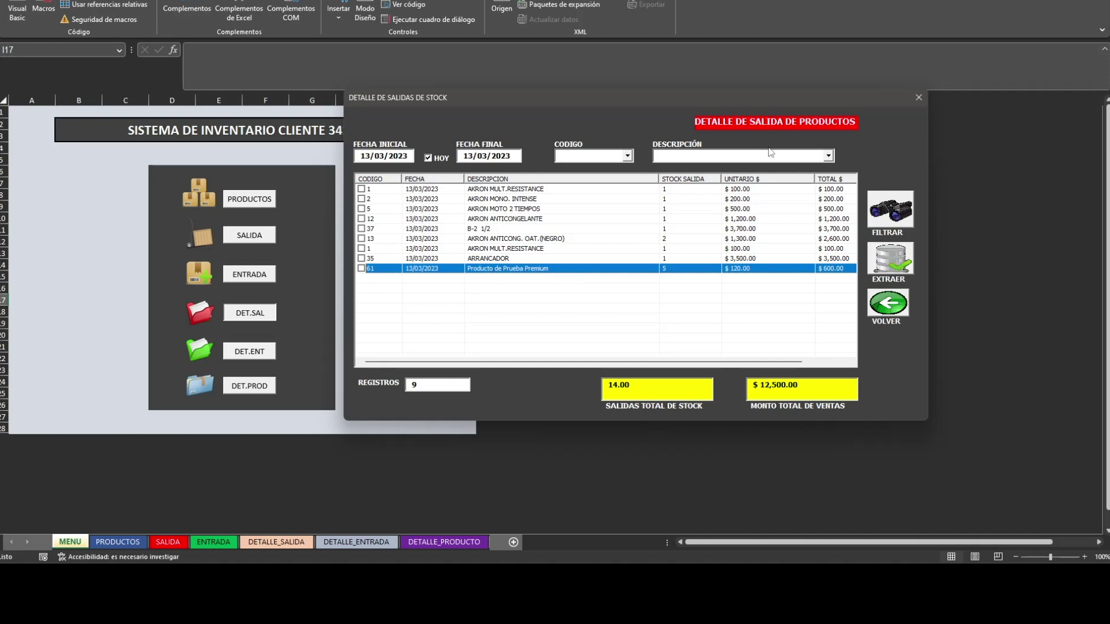
Filter today's stock exits by the description Producto de Prueba Premium and view all columns of the filtered record.
click(828, 156)
scroll(809, 232, down, 5)
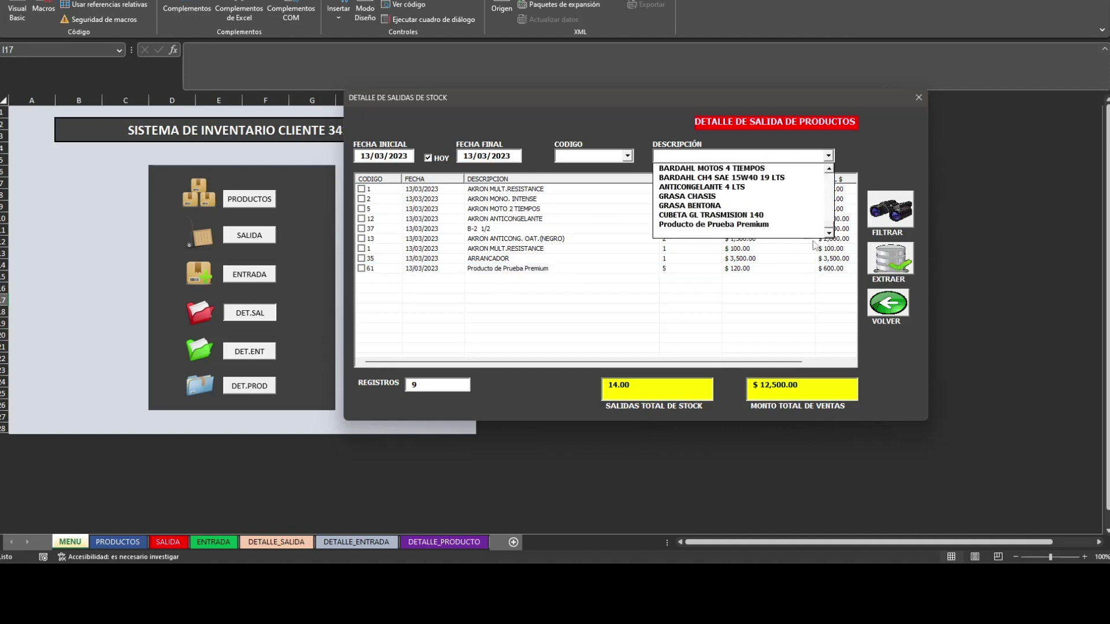
click(767, 226)
click(891, 209)
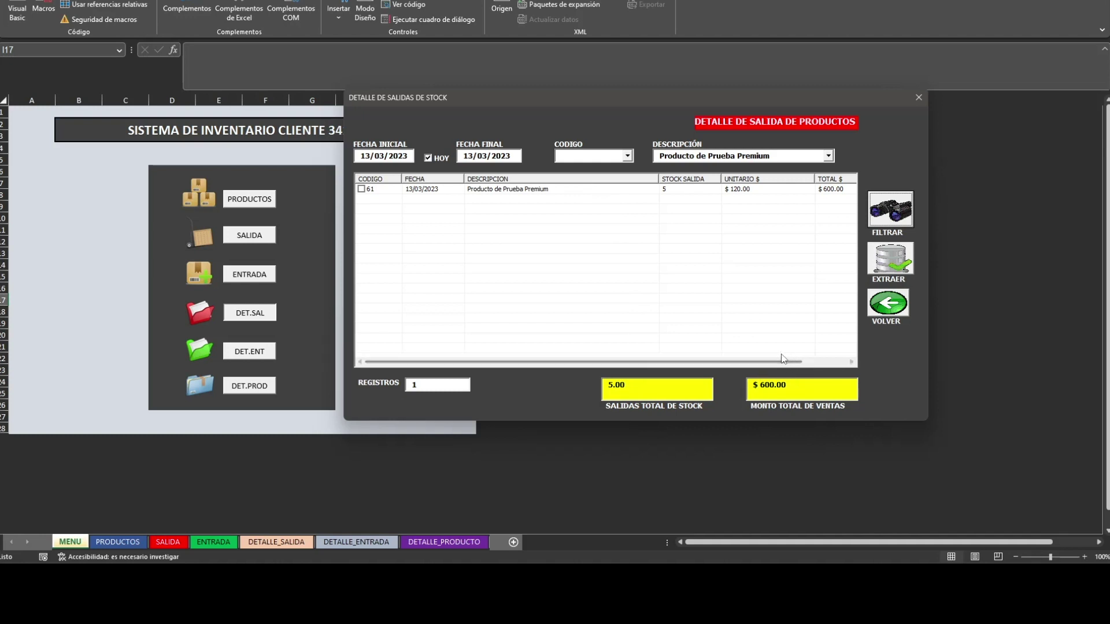
drag(702, 365, 749, 368)
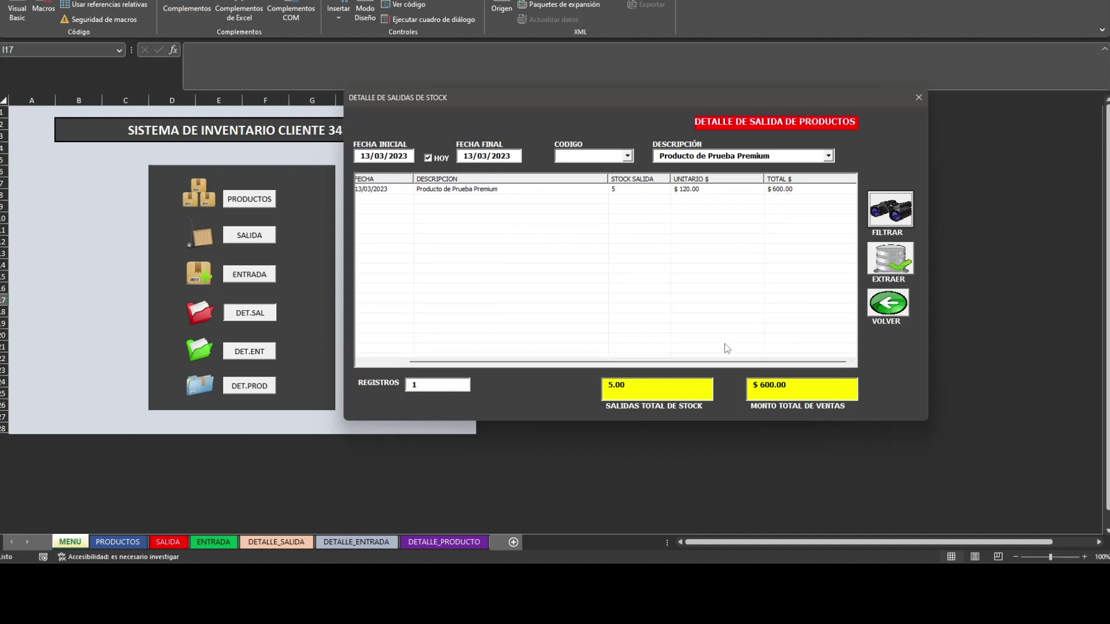
drag(735, 362, 529, 365)
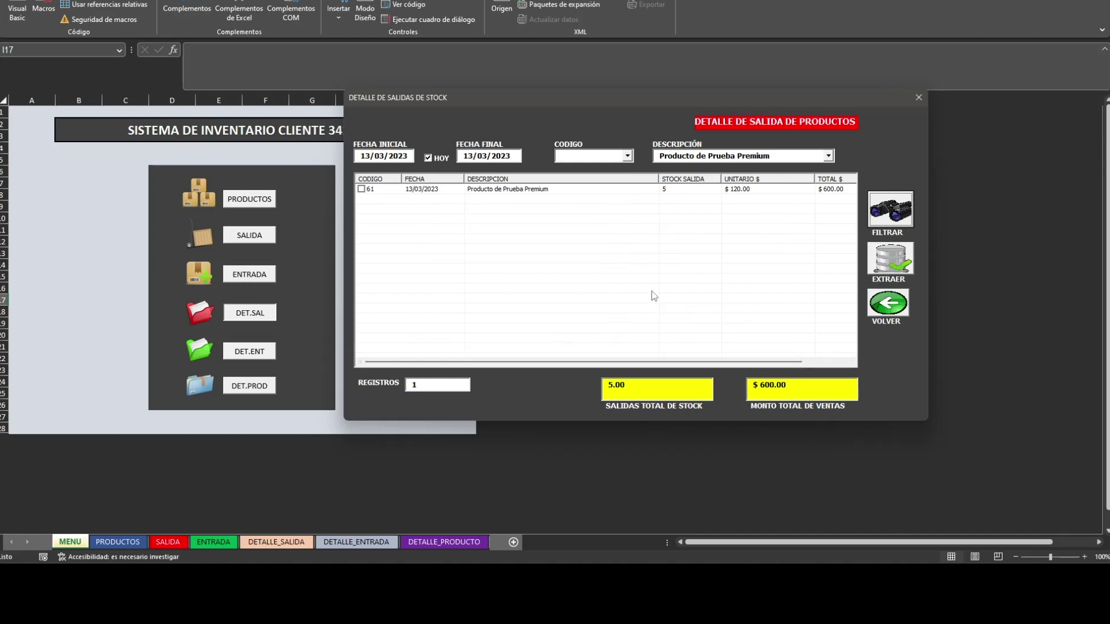
Clear the description filter, filter today's stock exits again for all products, and extract them to the report sheet.
click(688, 154)
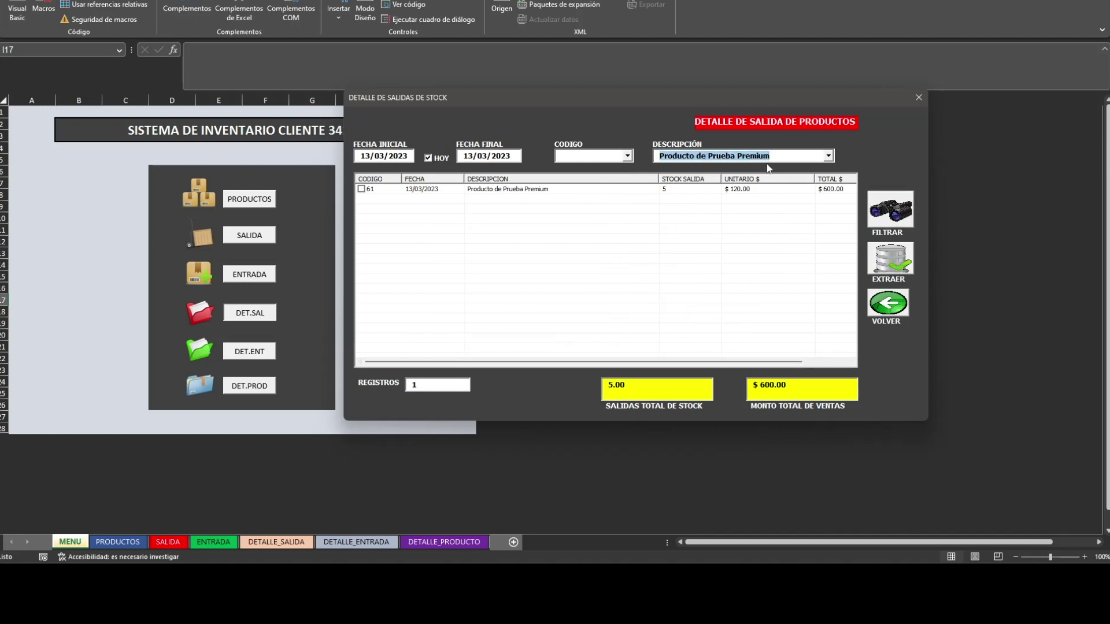
key(BackSpace)
click(885, 209)
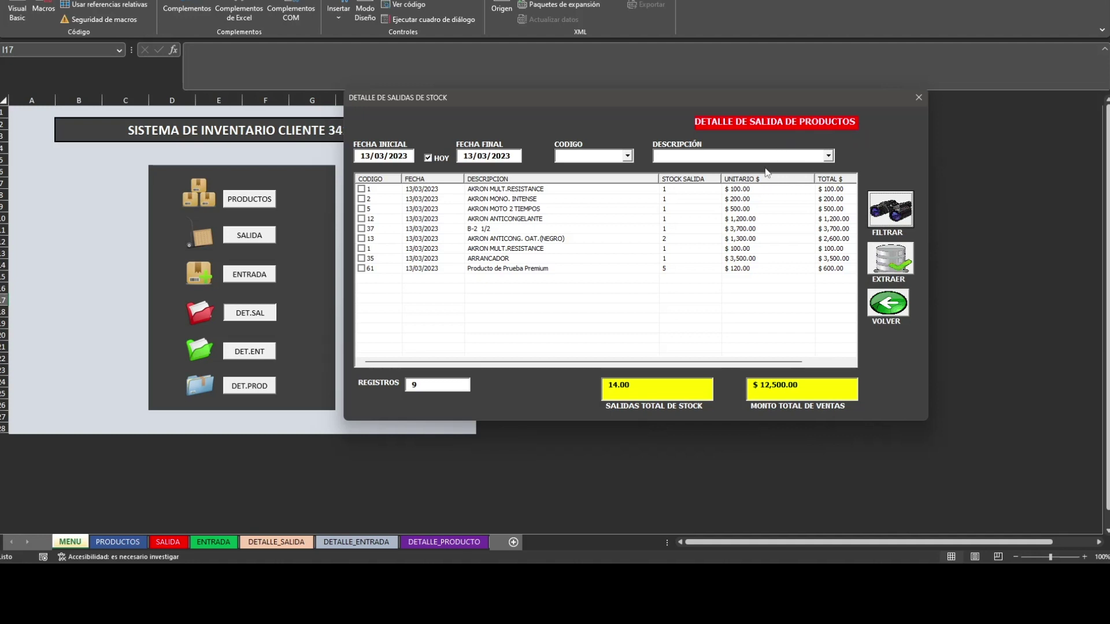
click(887, 260)
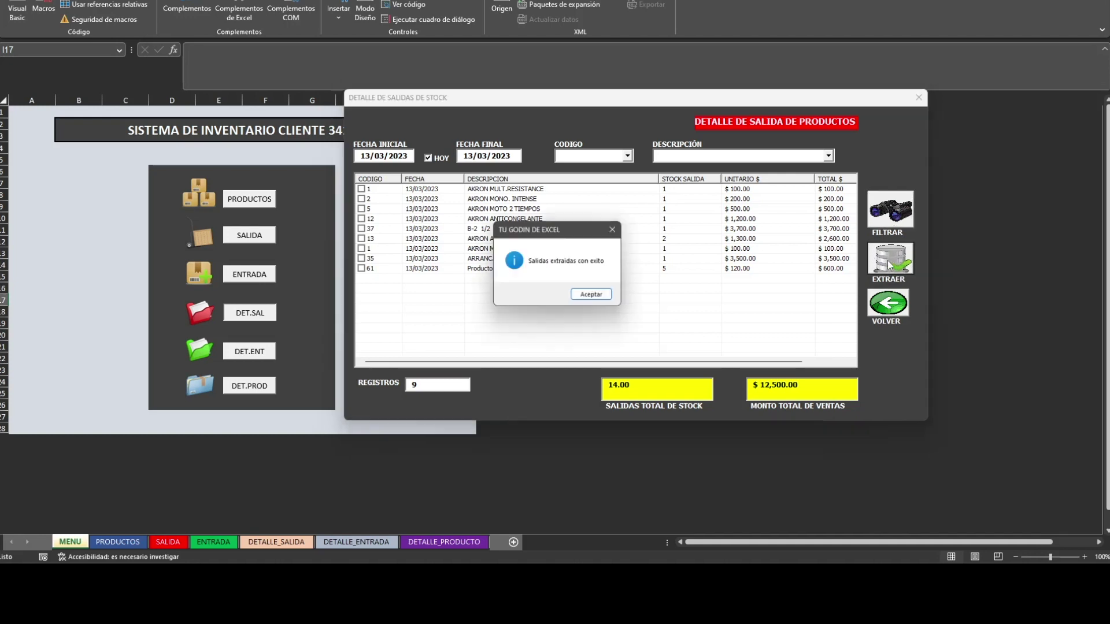
click(594, 297)
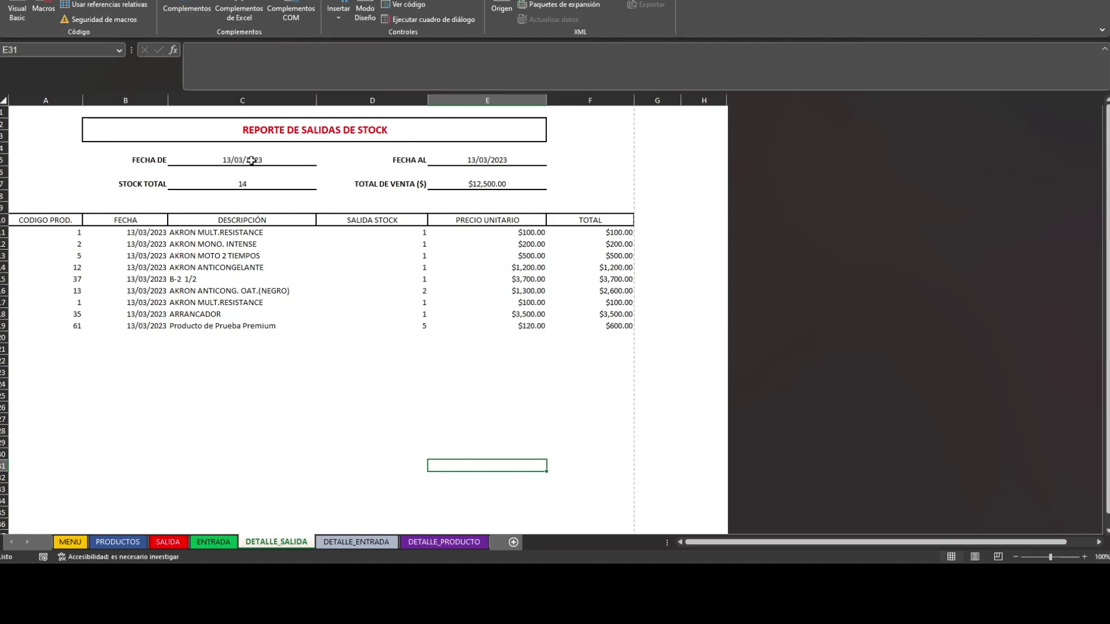
Examine the date range, stock total, sales total and product rows of the stock exit report in the DETALLE_SALIDA sheet.
click(167, 160)
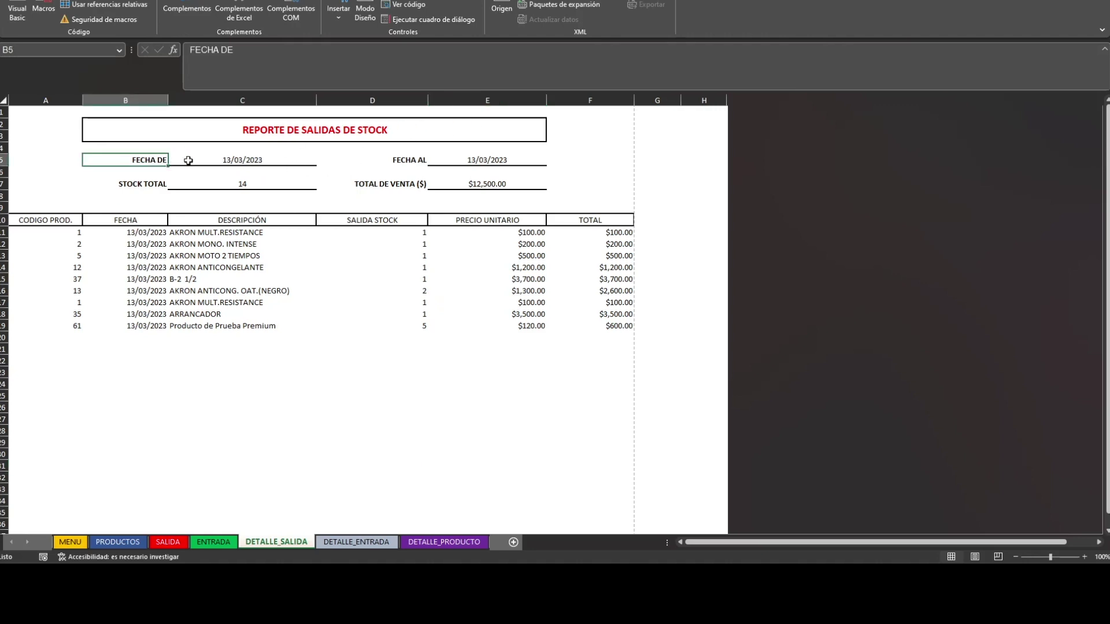
click(415, 162)
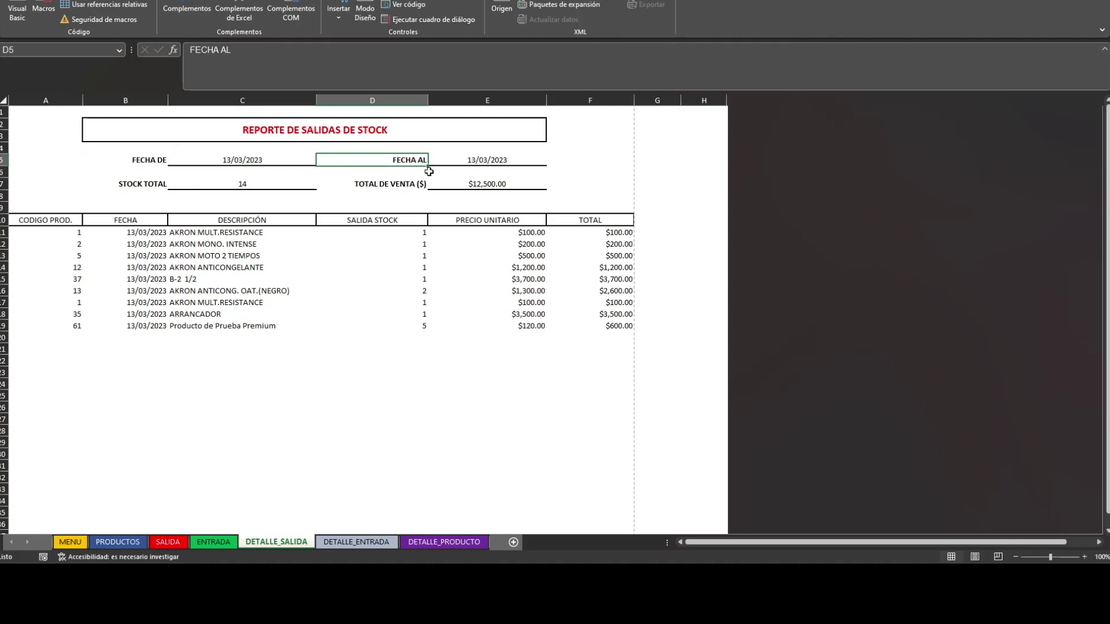
click(300, 161)
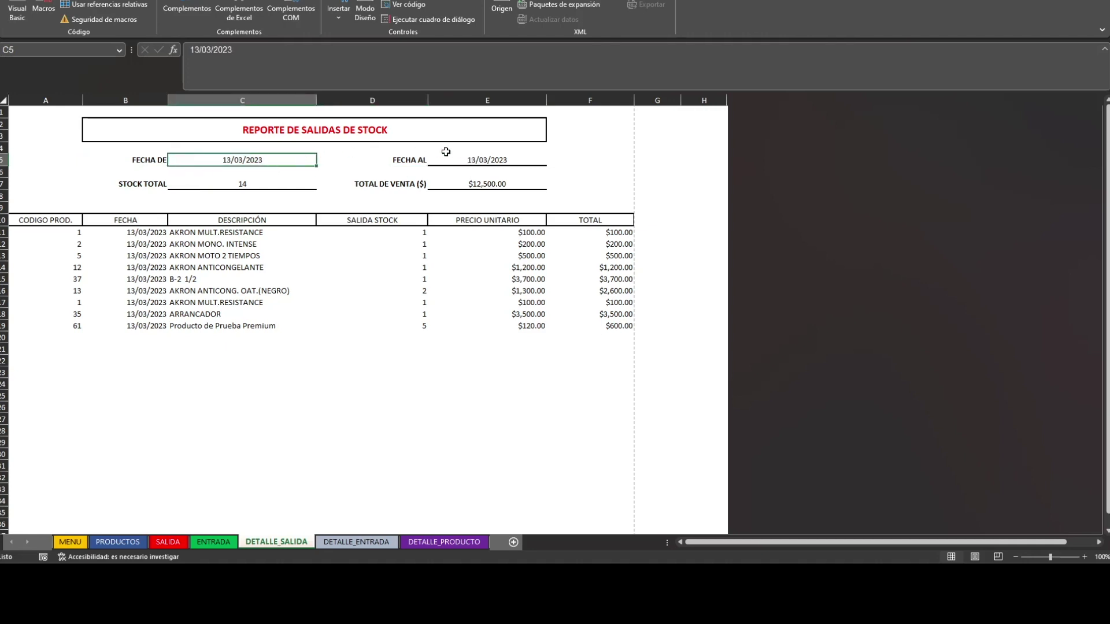
click(469, 159)
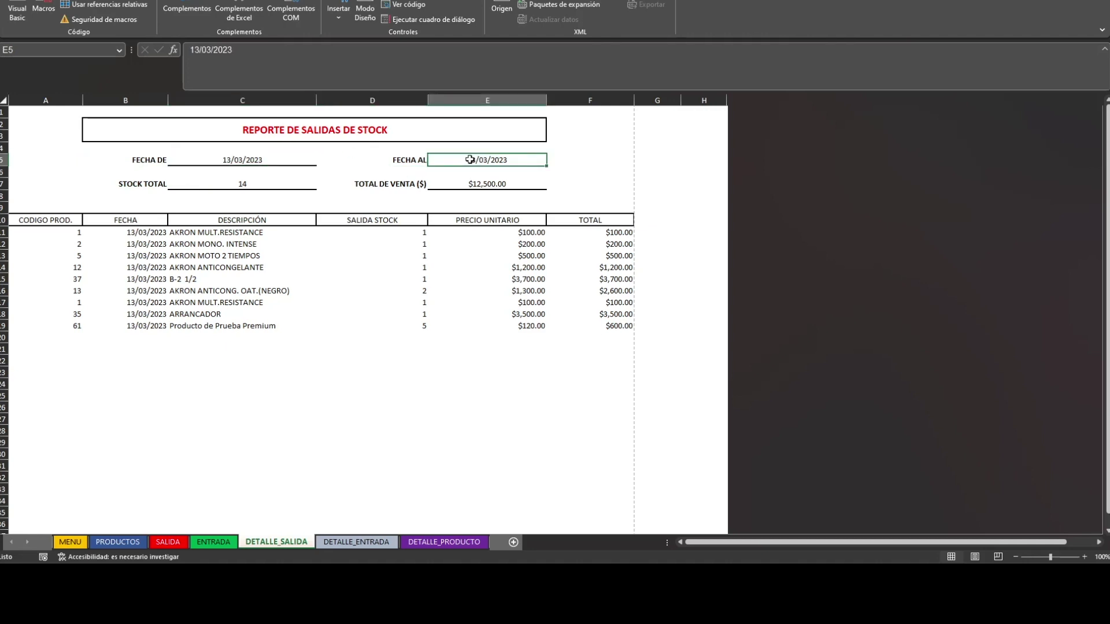
click(164, 185)
click(220, 180)
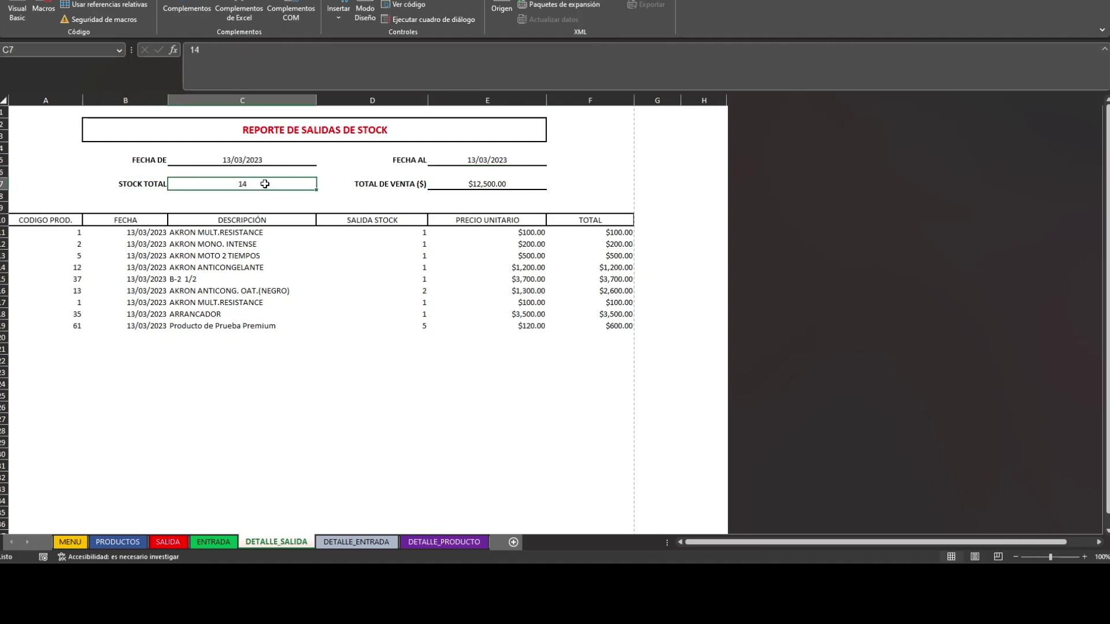
click(494, 184)
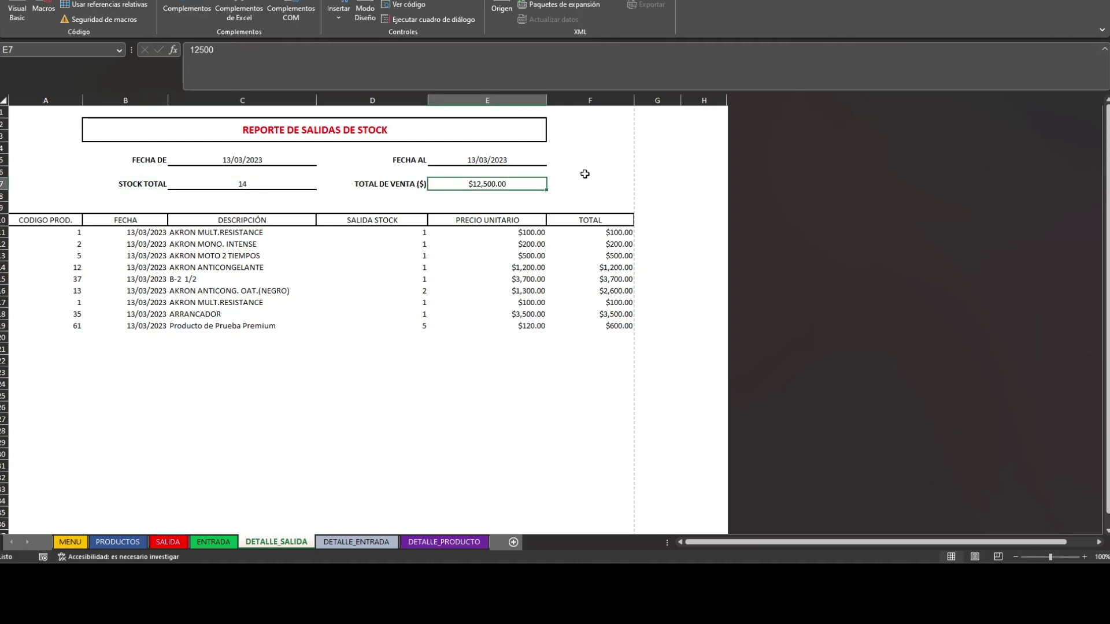
click(586, 174)
scroll(283, 203, down, 1)
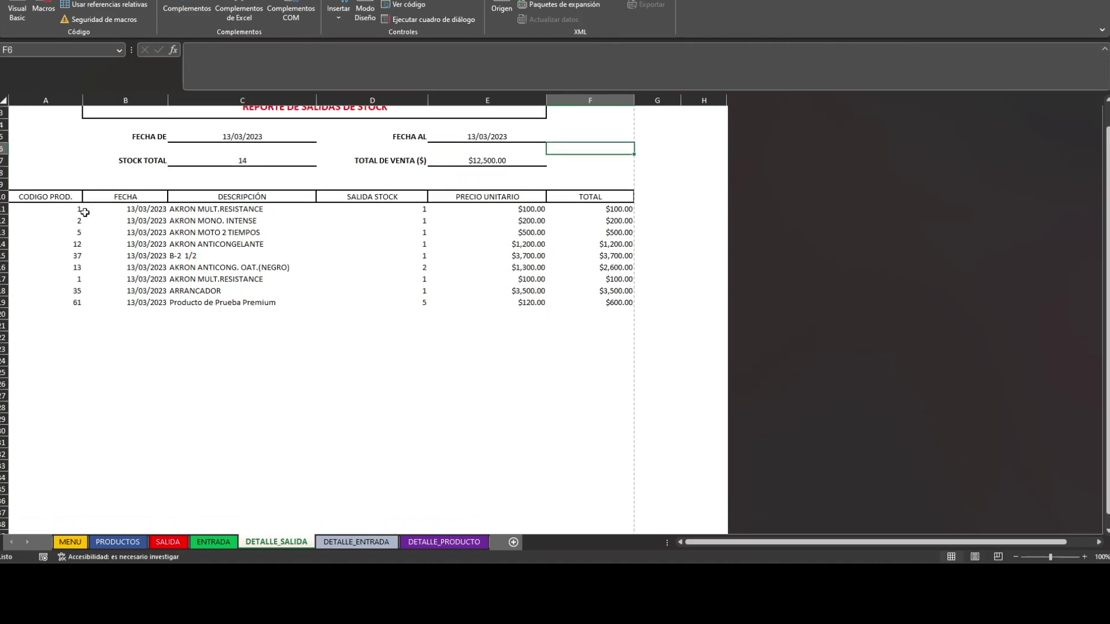
scroll(621, 366, down, 1)
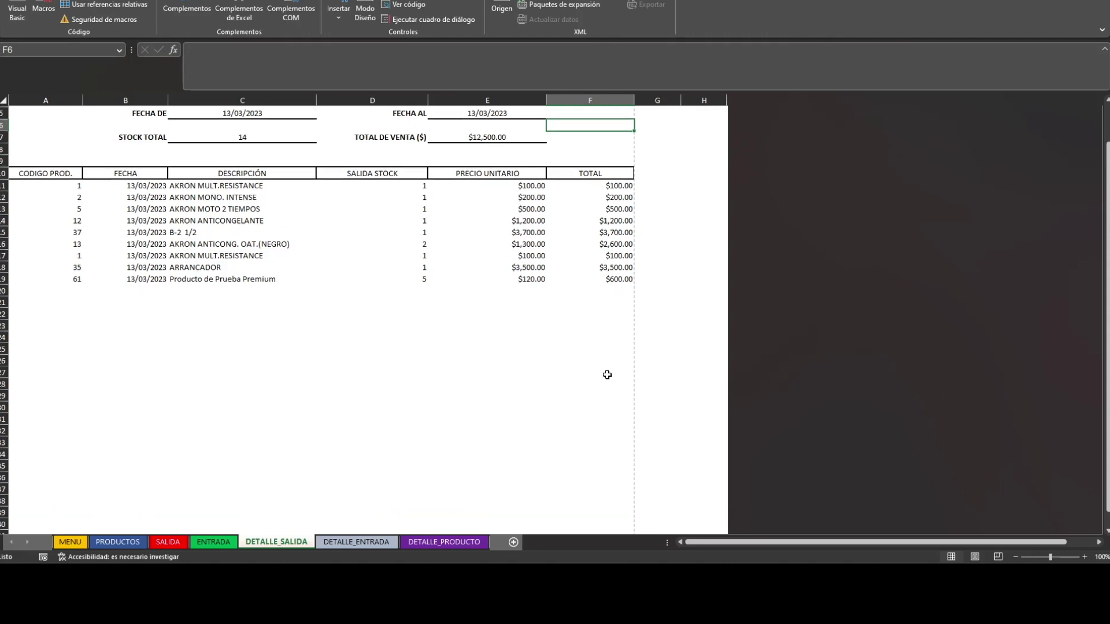
scroll(570, 330, up, 2)
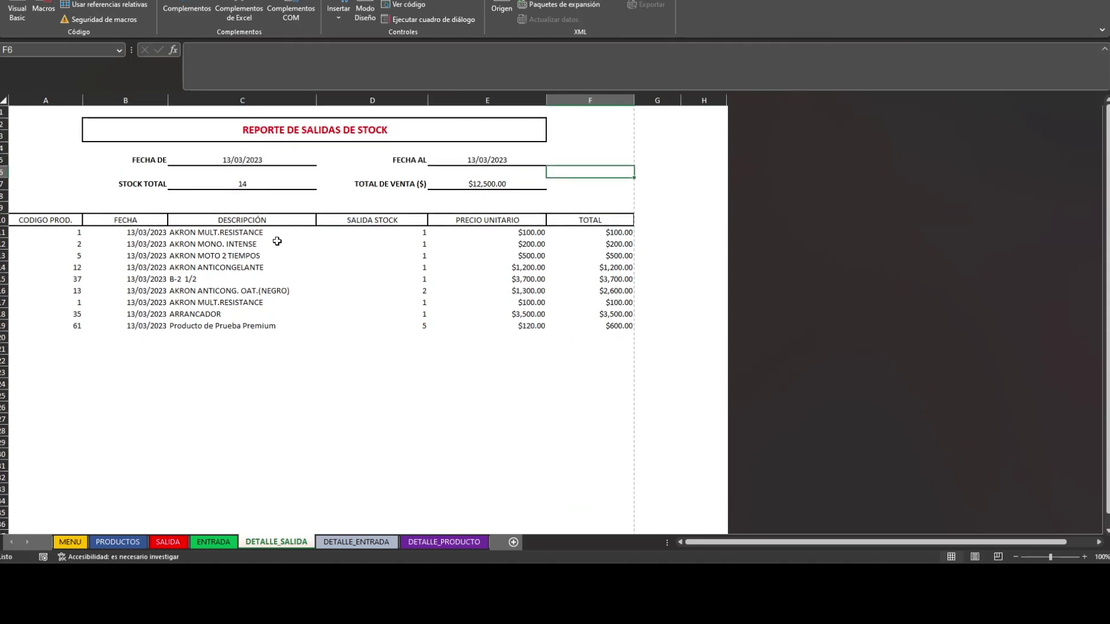
View the print preview of the stock exit report and return to the DETALLE_SALIDA sheet.
click(71, 169)
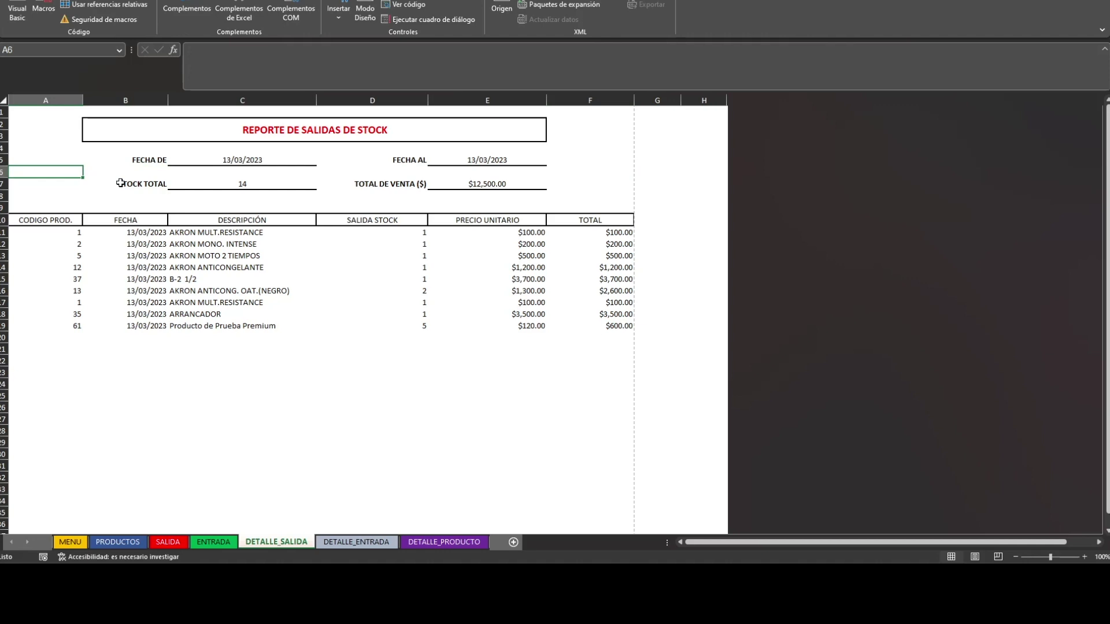
key(ctrl+p)
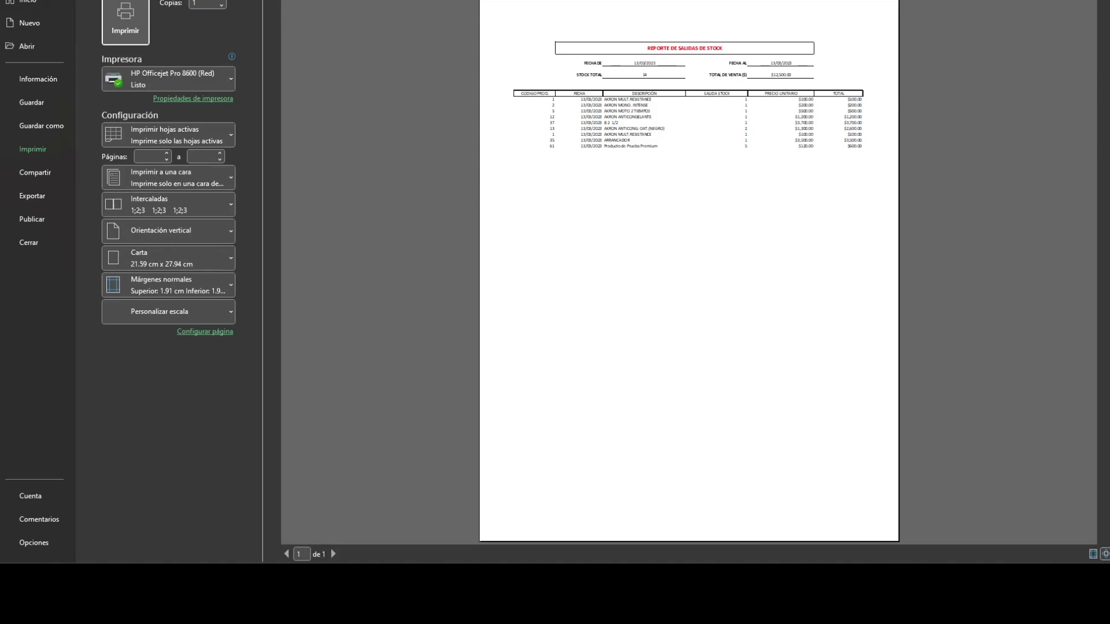
key(Escape)
click(432, 419)
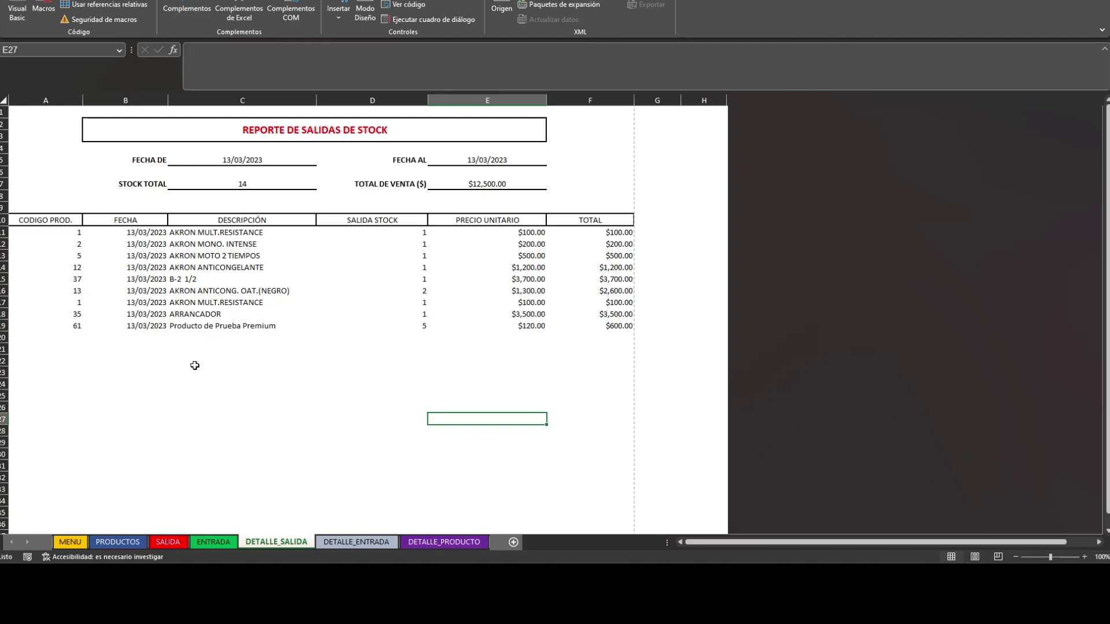
Open the stock entry detail form from the MENU sheet and filter the entries for today's date.
click(70, 542)
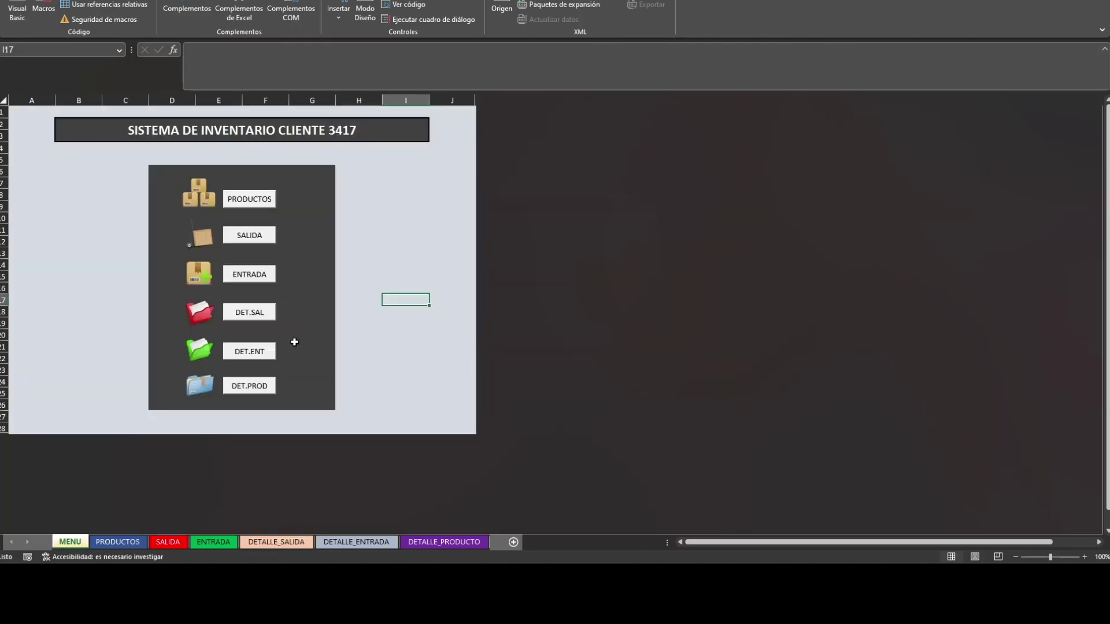
click(248, 355)
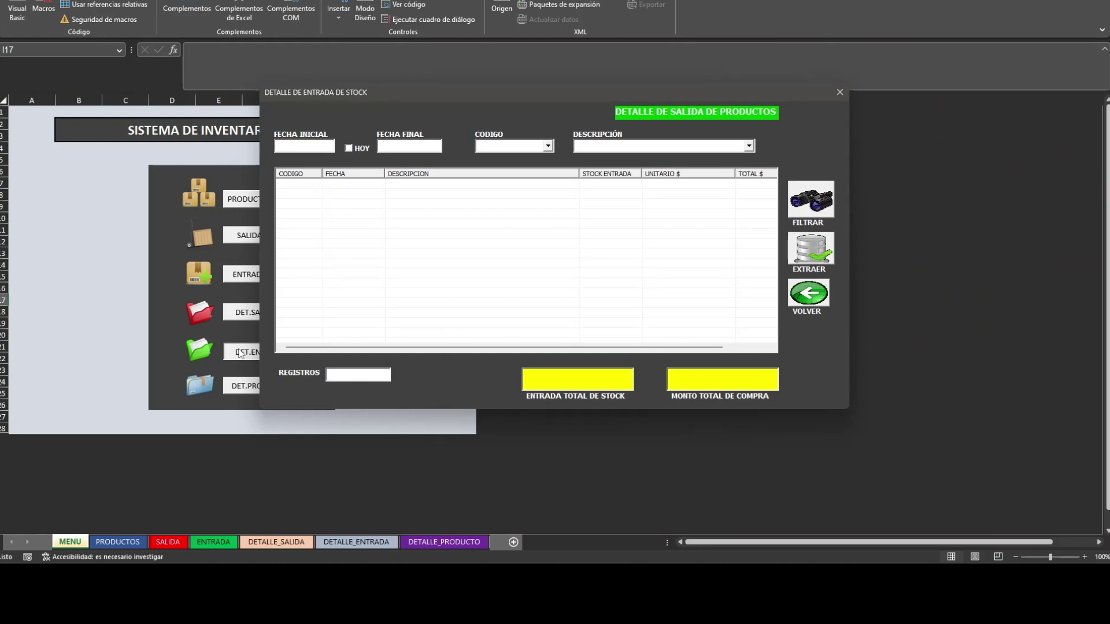
click(349, 148)
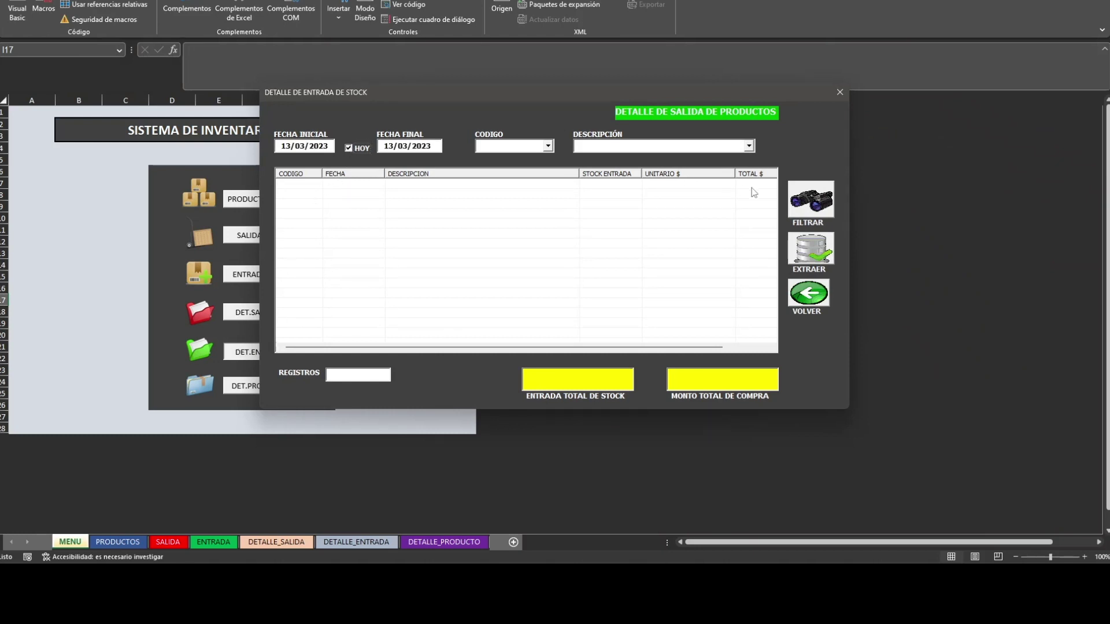
click(814, 201)
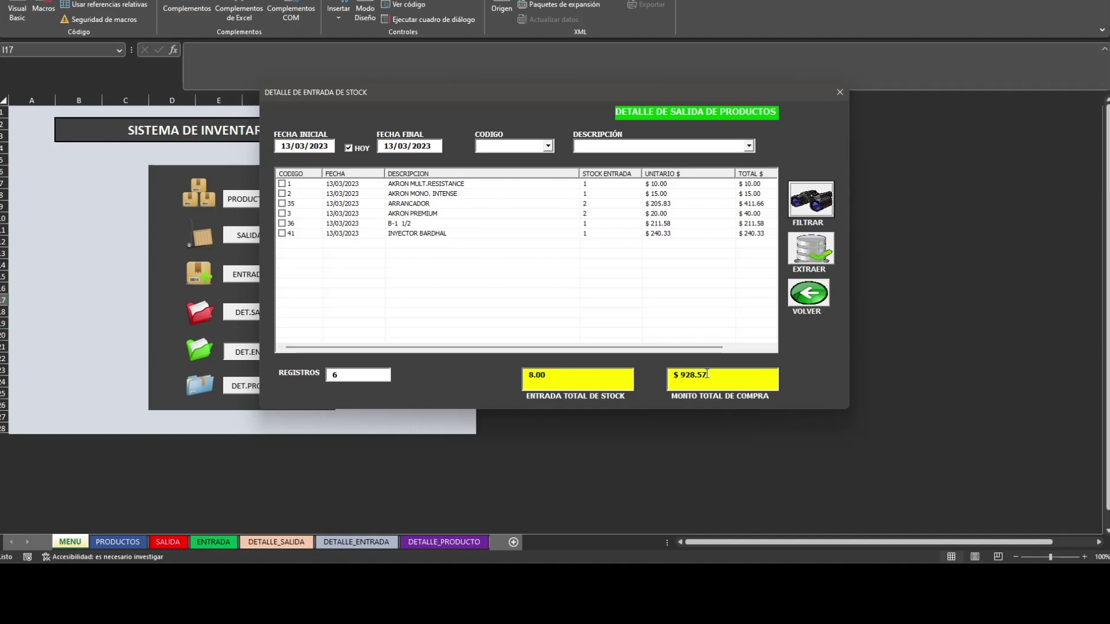
View all columns of the filtered stock entries and extract them to the DETALLE_ENTRADA report sheet.
click(752, 346)
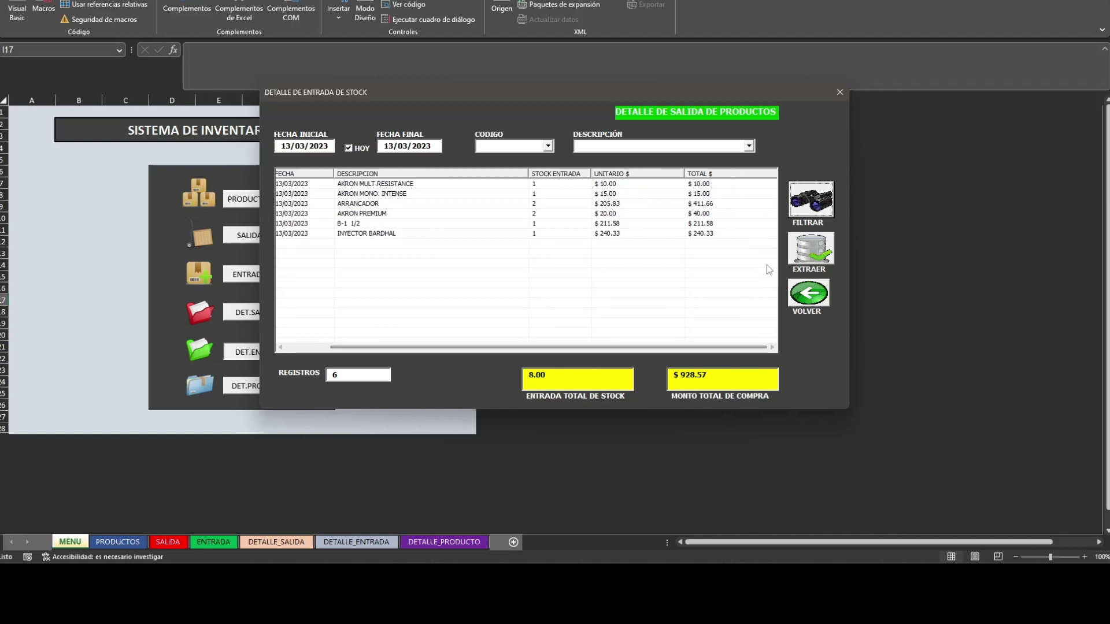
drag(702, 347, 688, 348)
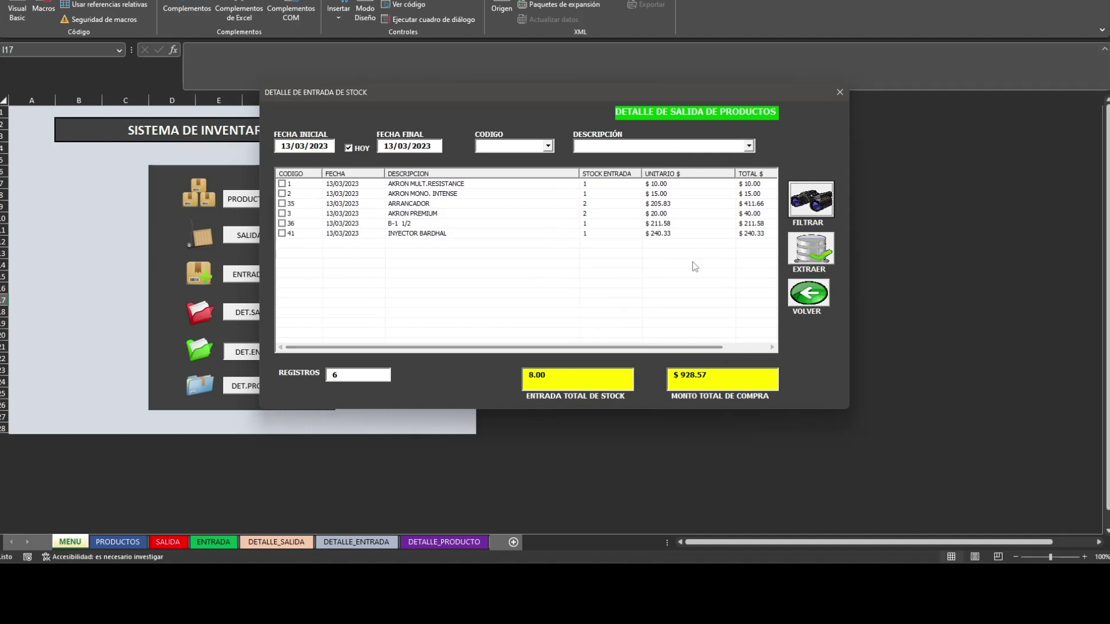
click(812, 255)
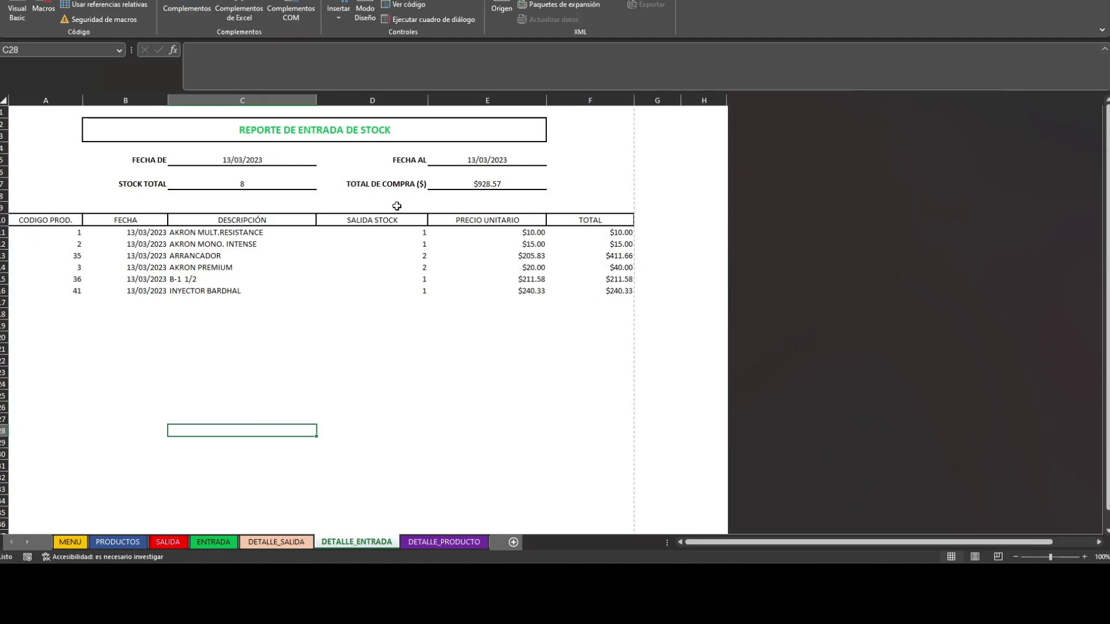
Examine the date range, stock total, purchase total and product rows of the stock entry report.
click(163, 162)
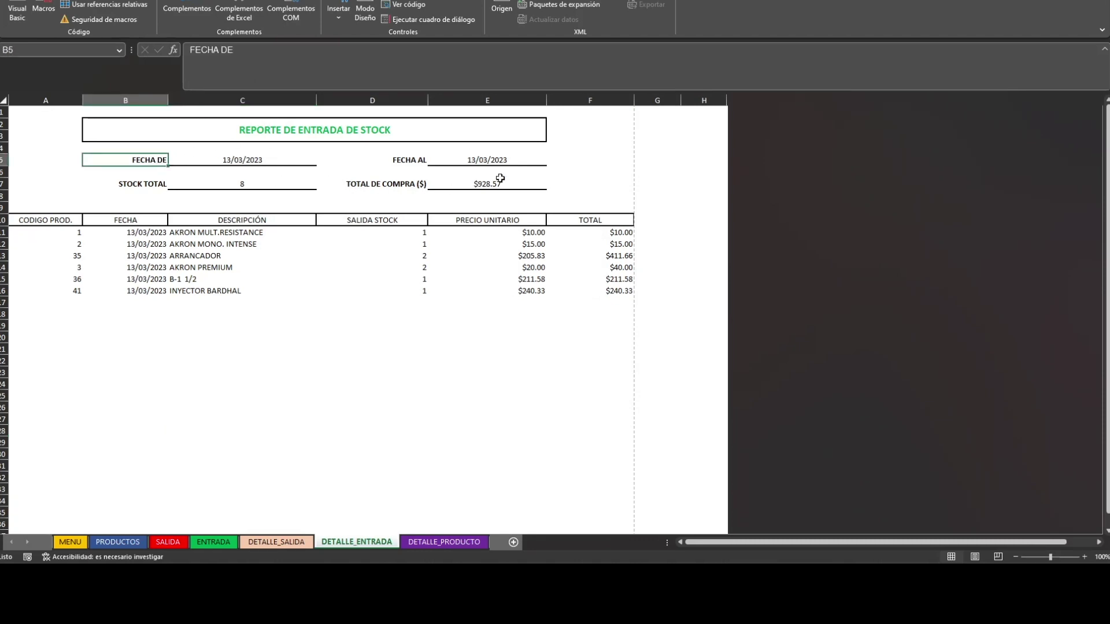
click(237, 183)
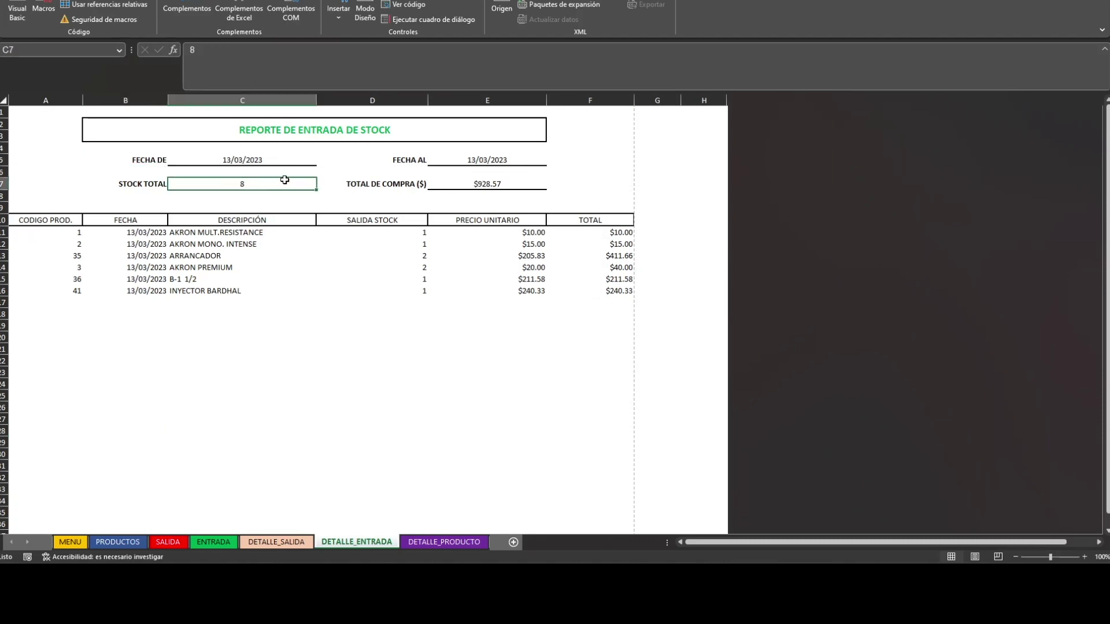
click(482, 183)
drag(48, 197, 646, 445)
click(633, 161)
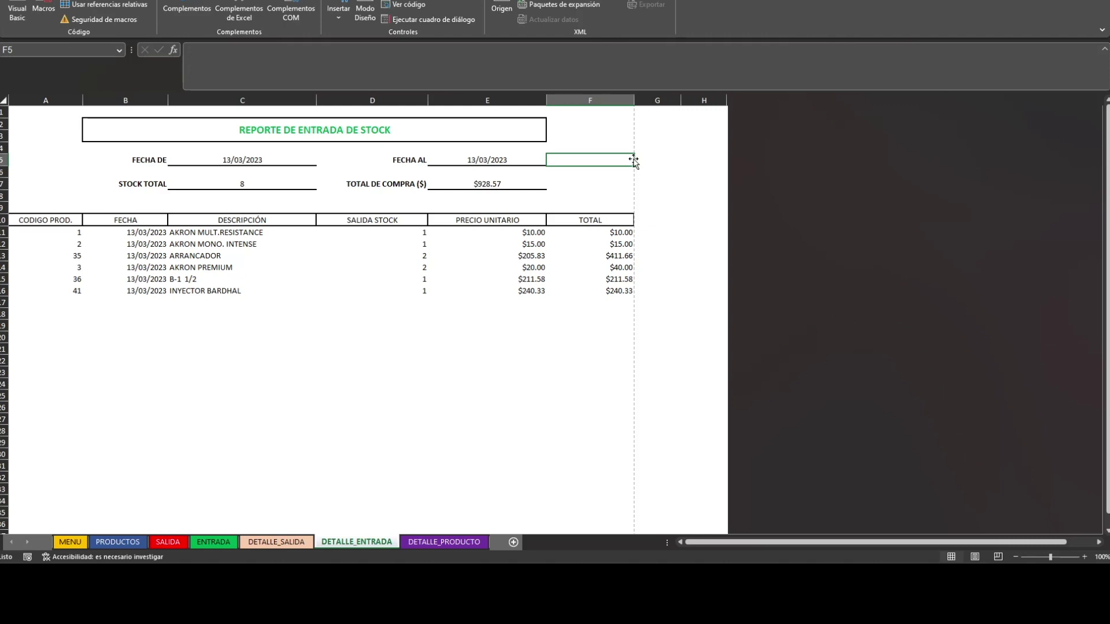
Go back to the MENU sheet and open the general product inventory report from there.
click(75, 544)
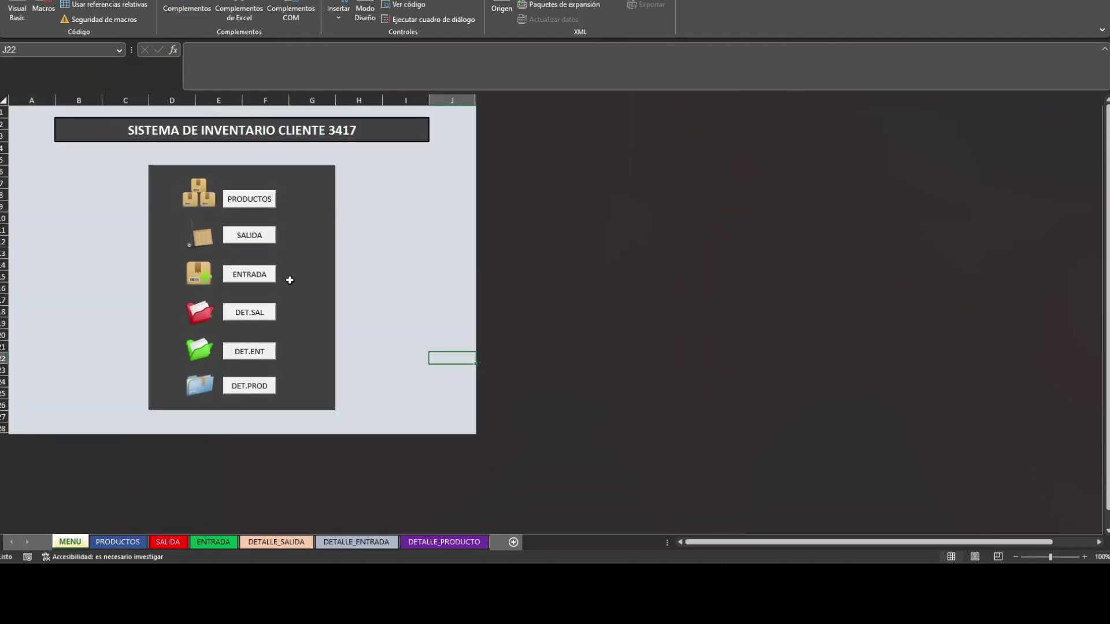
click(241, 389)
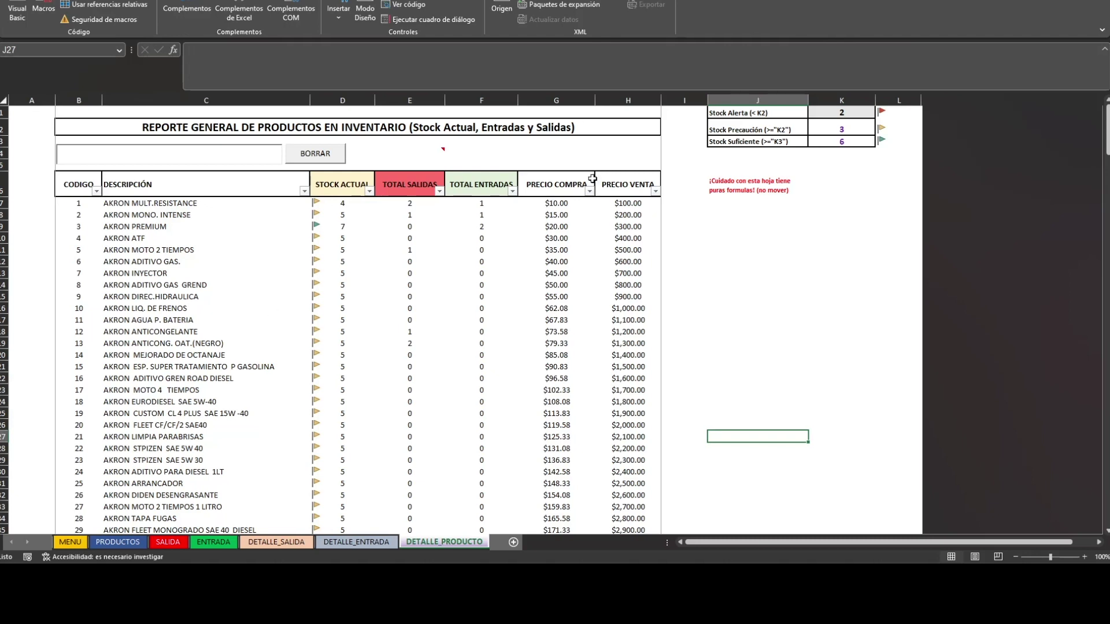
click(669, 157)
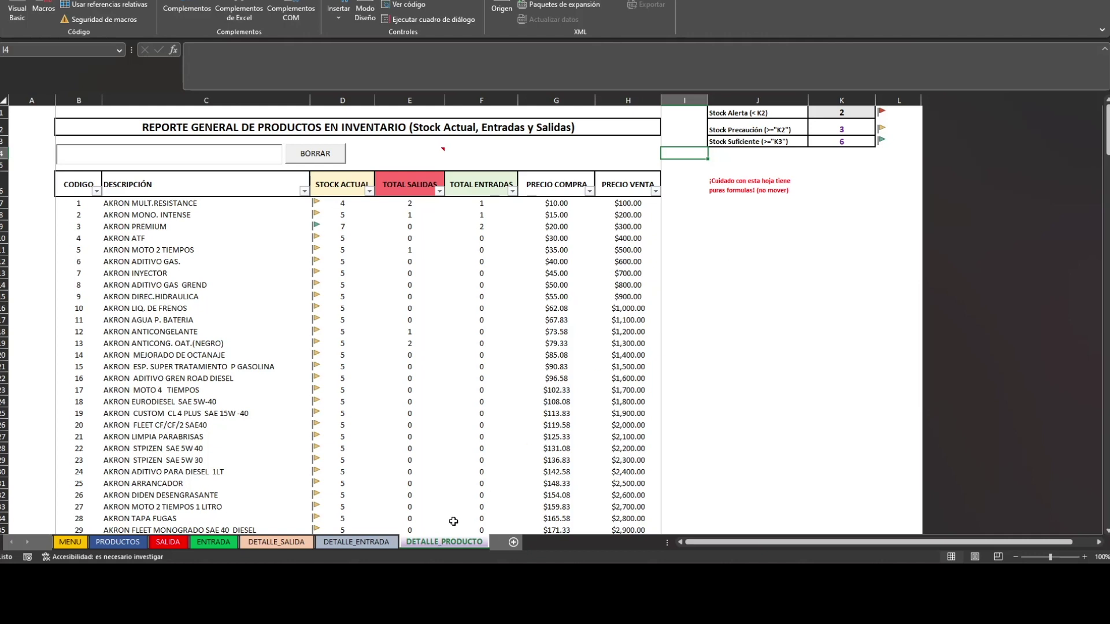
Review the DETALLE_ENTRADA, ENTRADA, SALIDA and DETALLE_SALIDA sheets as the sources of the inventory movements.
click(368, 545)
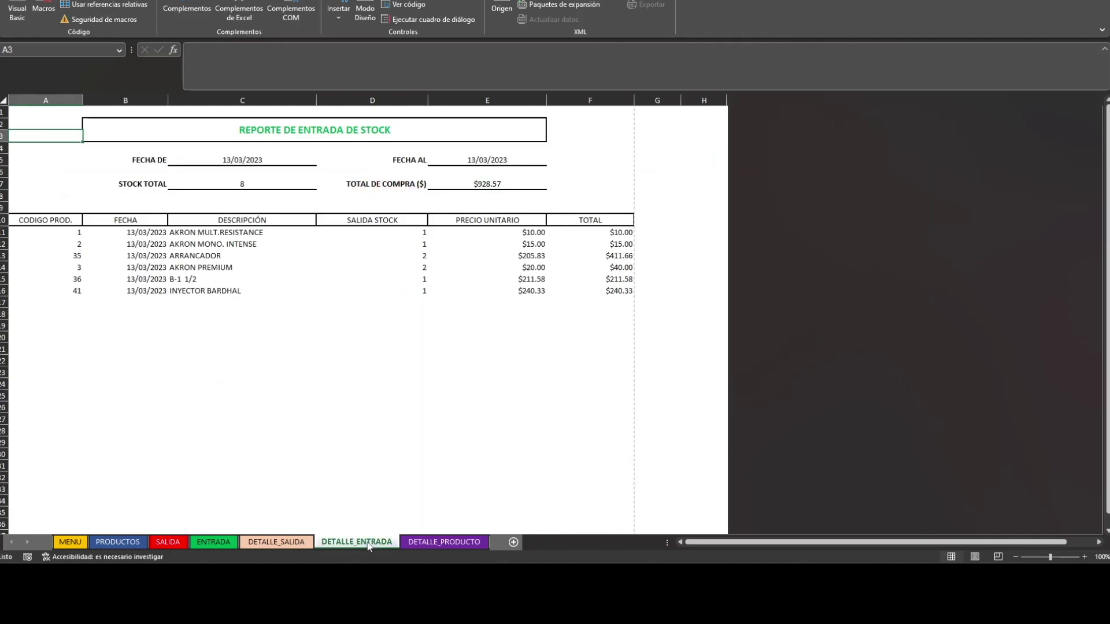
click(283, 544)
click(222, 542)
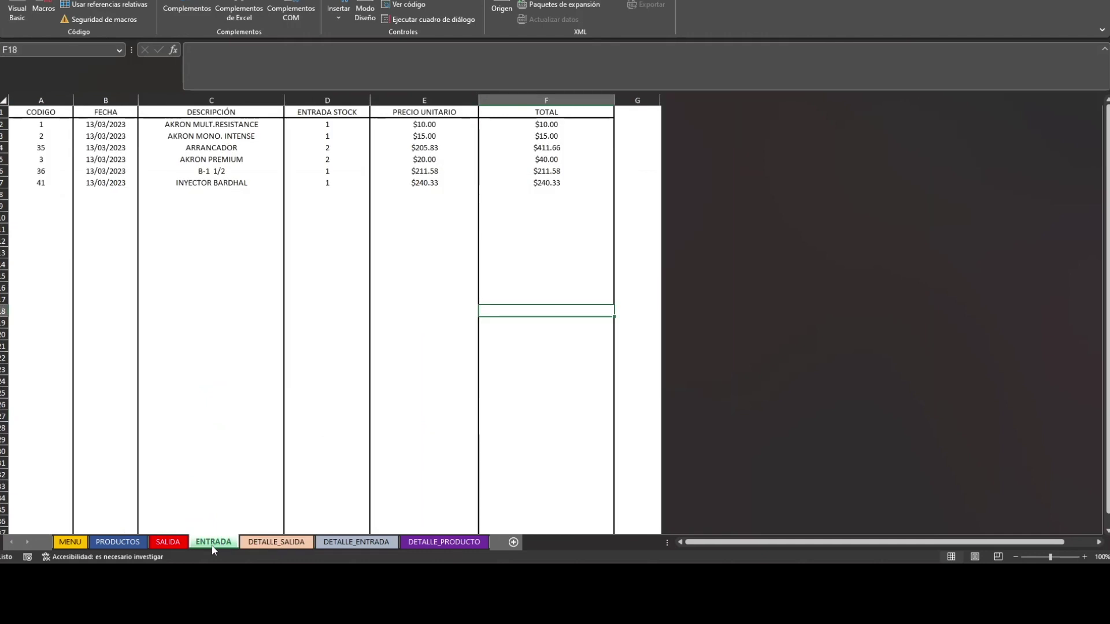
click(169, 542)
click(227, 358)
click(231, 217)
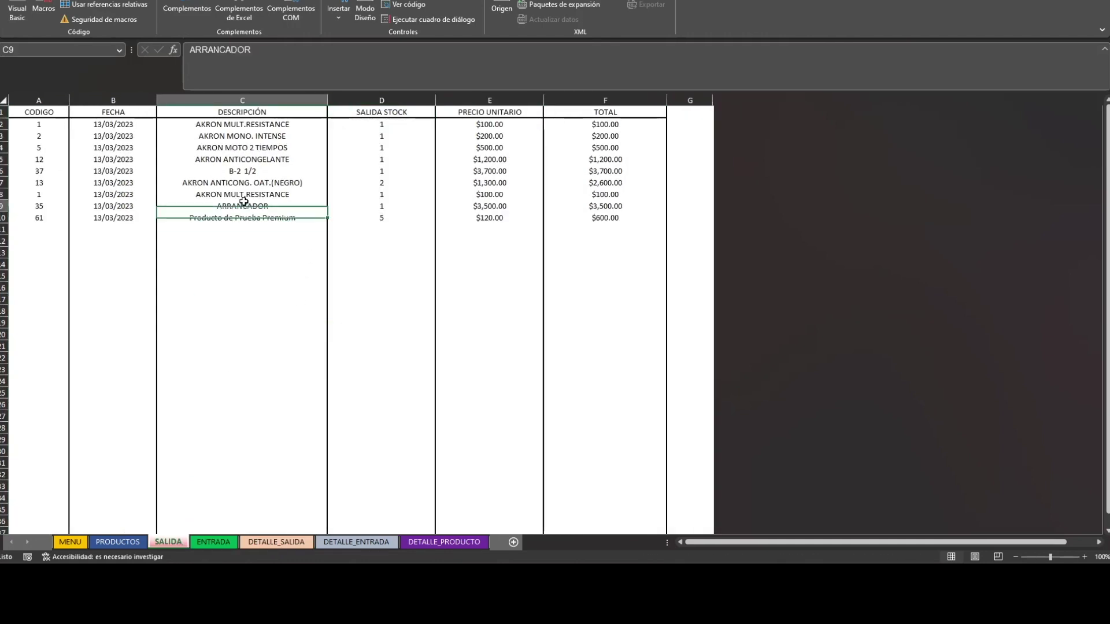
click(578, 252)
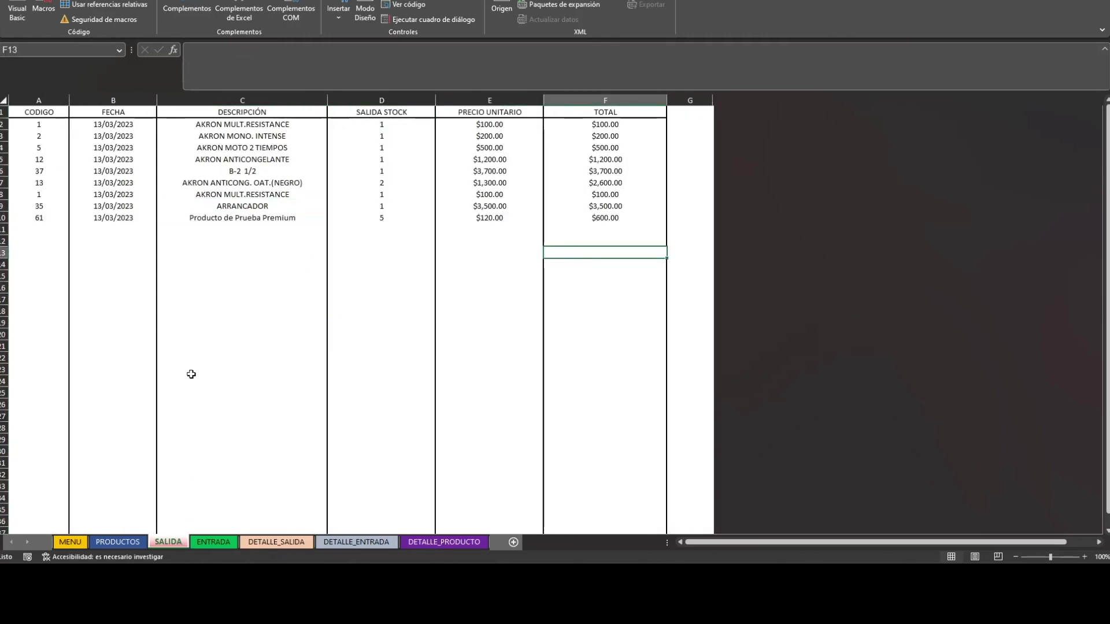
click(215, 543)
click(257, 544)
click(209, 290)
click(540, 205)
click(506, 170)
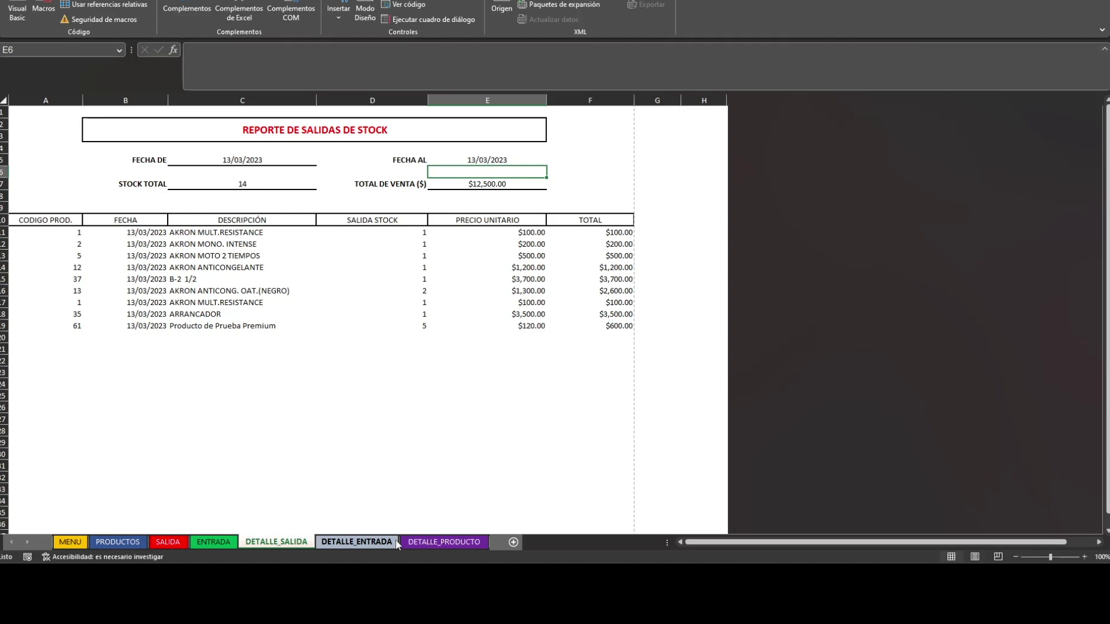
Return to the DETALLE_PRODUCTO sheet and examine the description, current stock, movement and price columns.
click(432, 543)
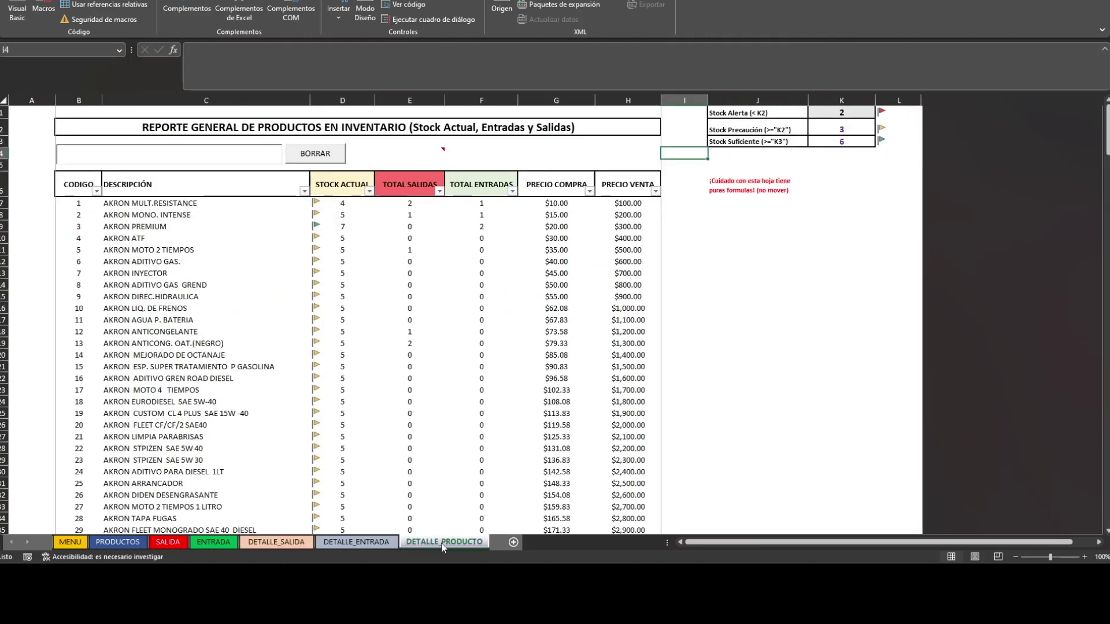
click(148, 219)
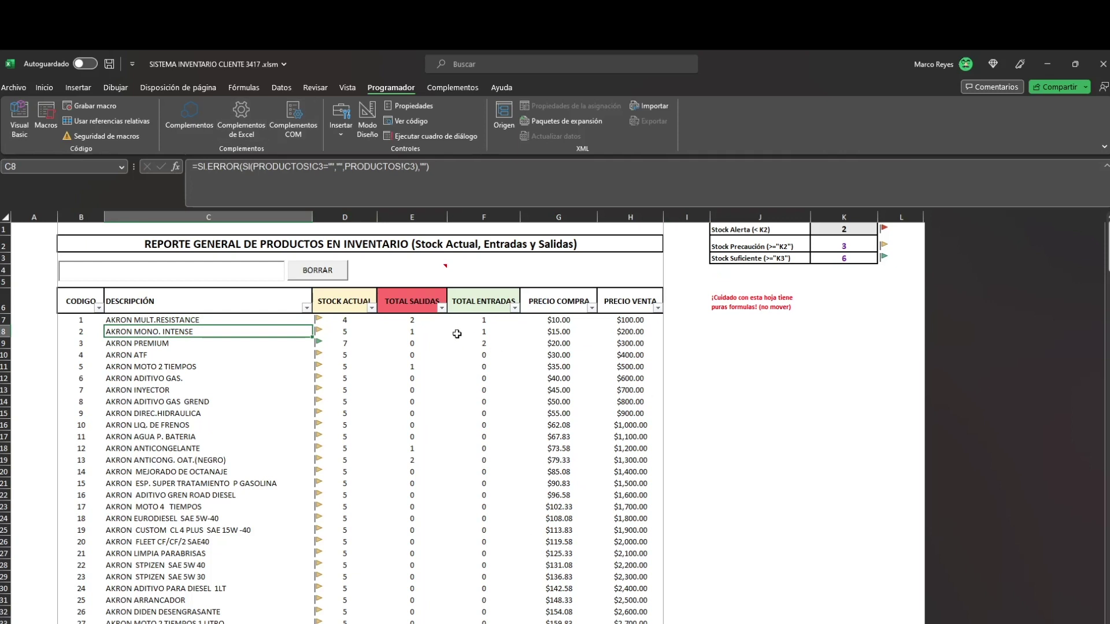
click(353, 328)
click(541, 329)
click(750, 342)
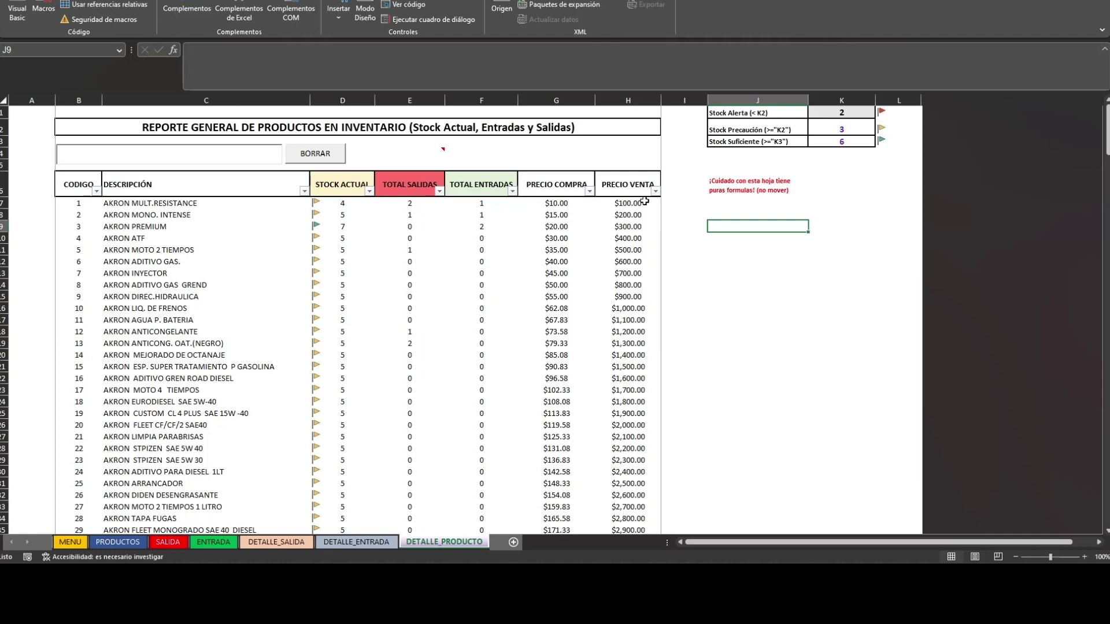
click(702, 216)
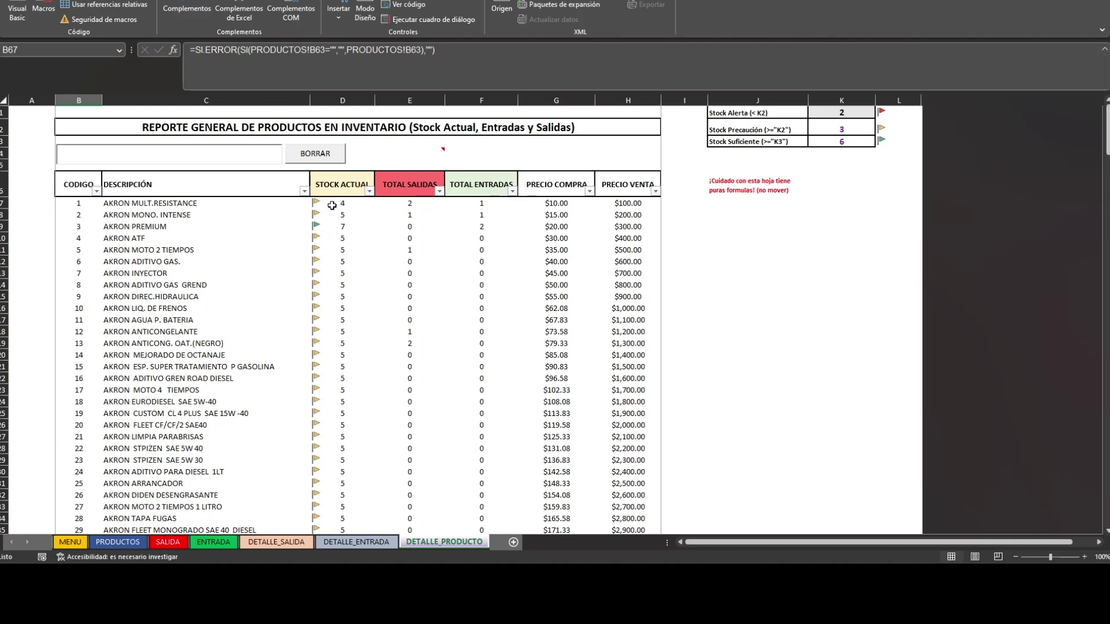
Examine the stock flags down the product list and compare them with the precaution and sufficient stock threshold cells.
scroll(345, 267, down, 1)
scroll(345, 266, down, 7)
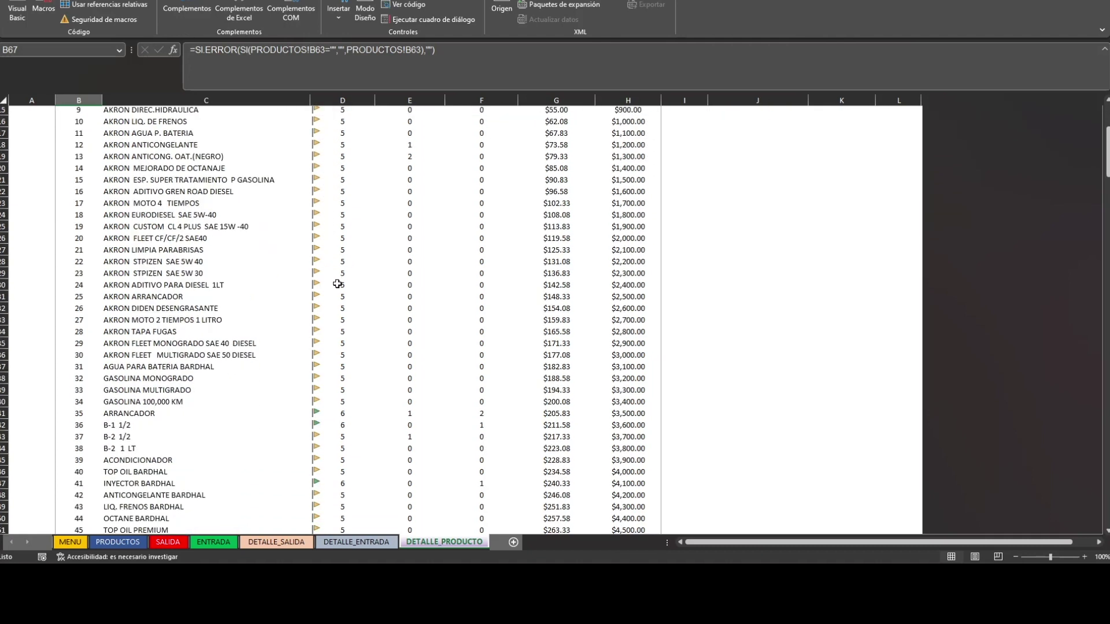
scroll(337, 268, up, 8)
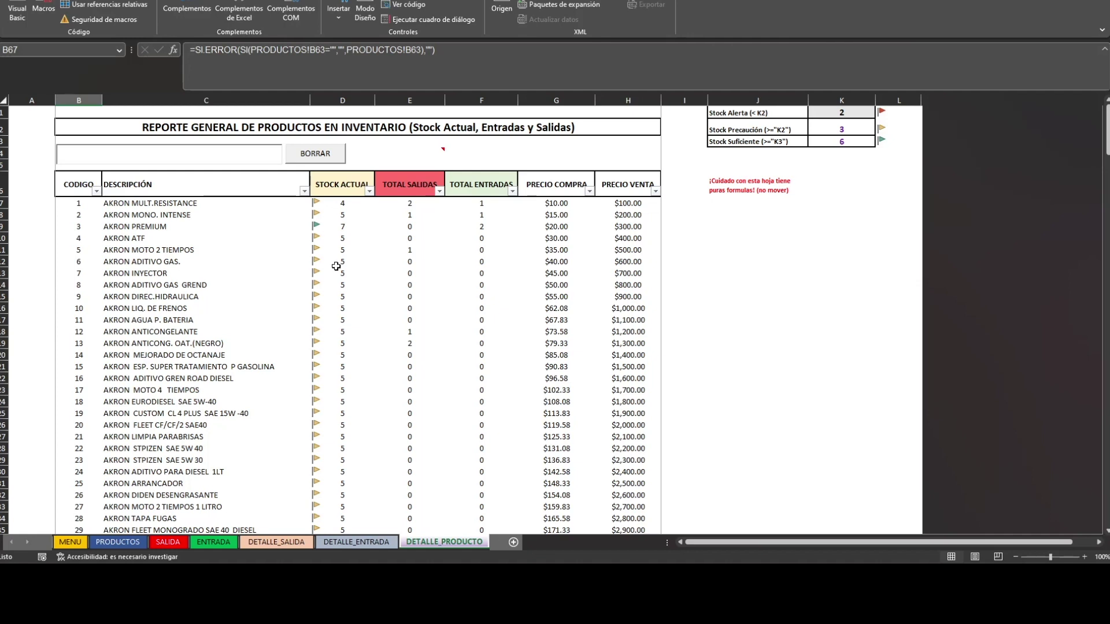
click(461, 249)
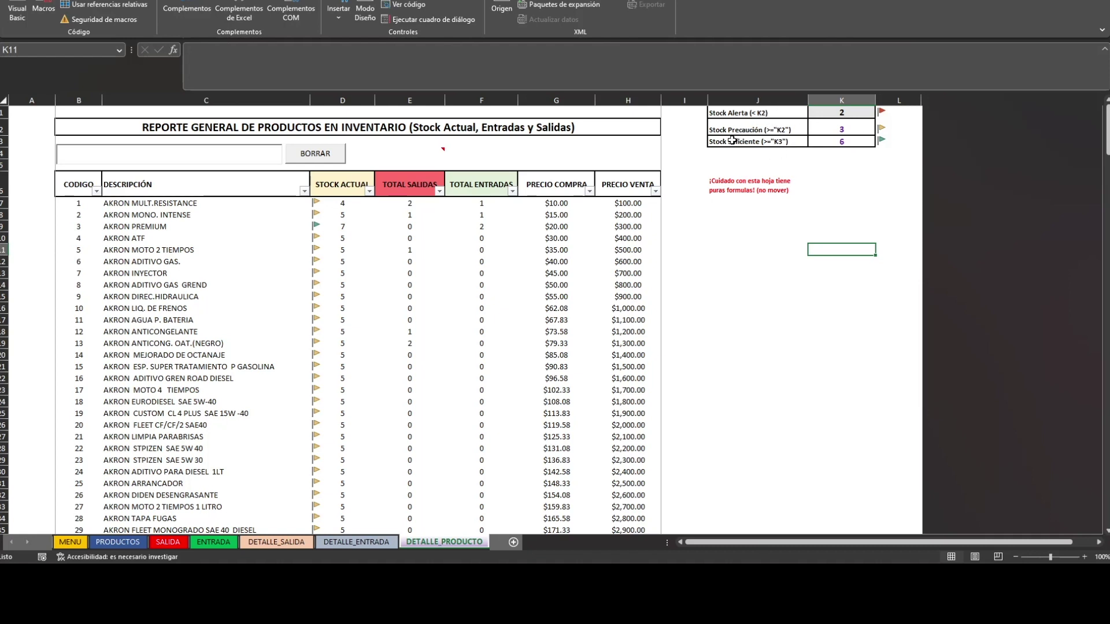
click(821, 154)
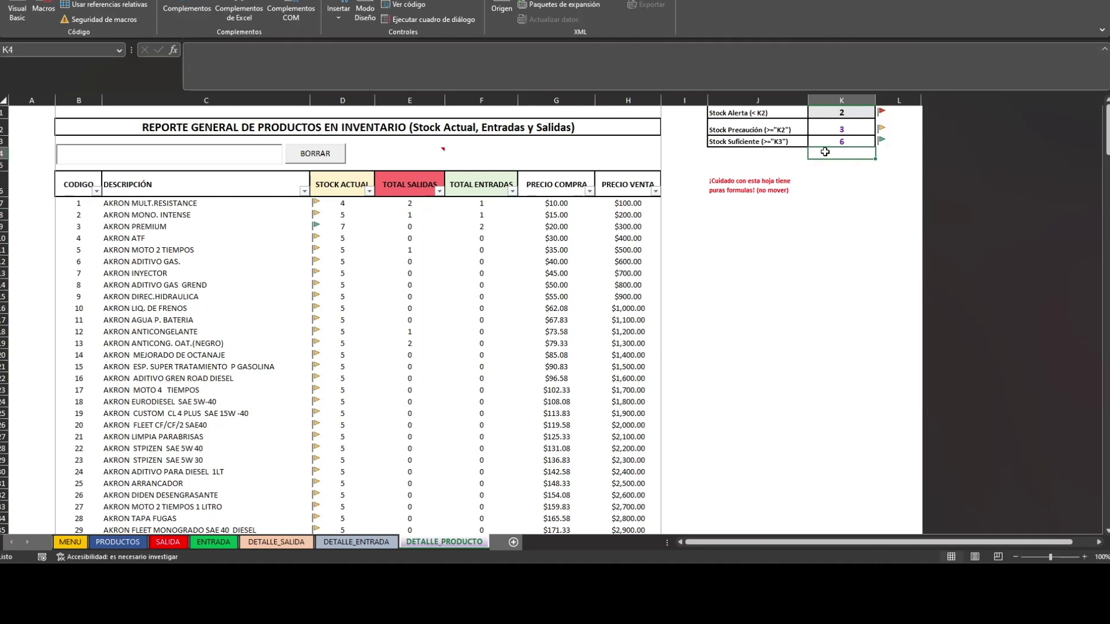
click(846, 130)
click(850, 140)
click(829, 165)
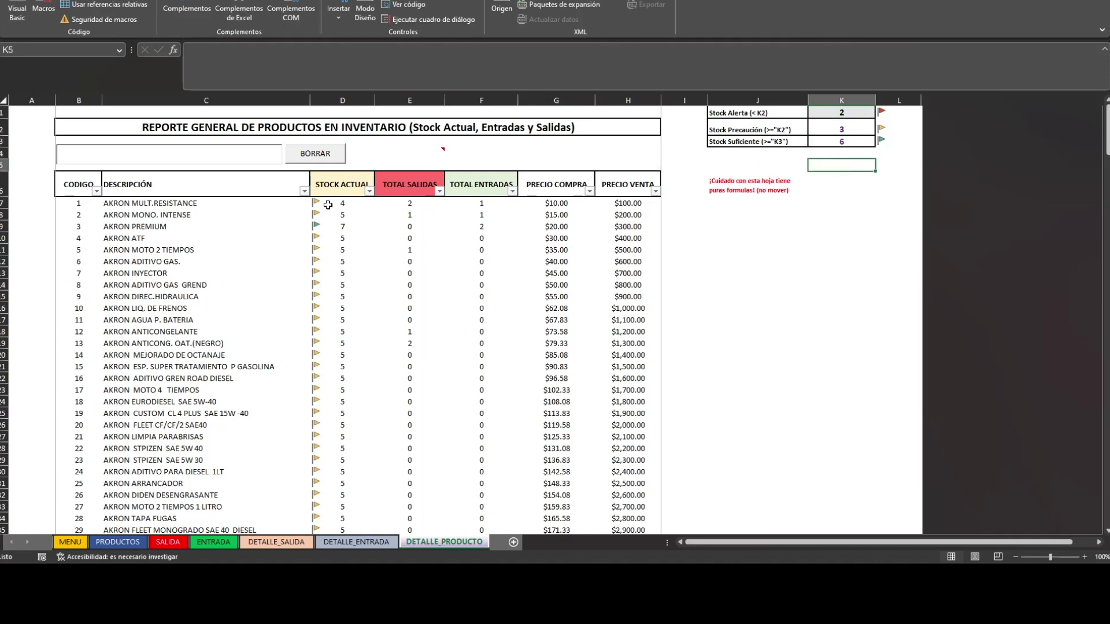
Set the Stock Suficiente threshold in cell K3 to 5.
click(732, 153)
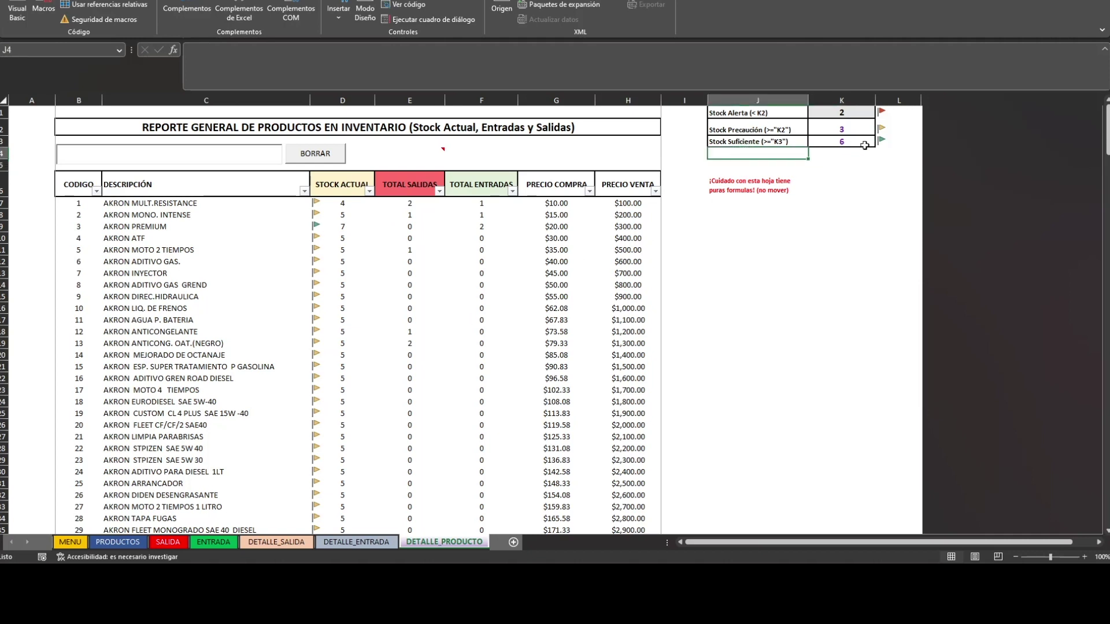
click(746, 141)
click(831, 141)
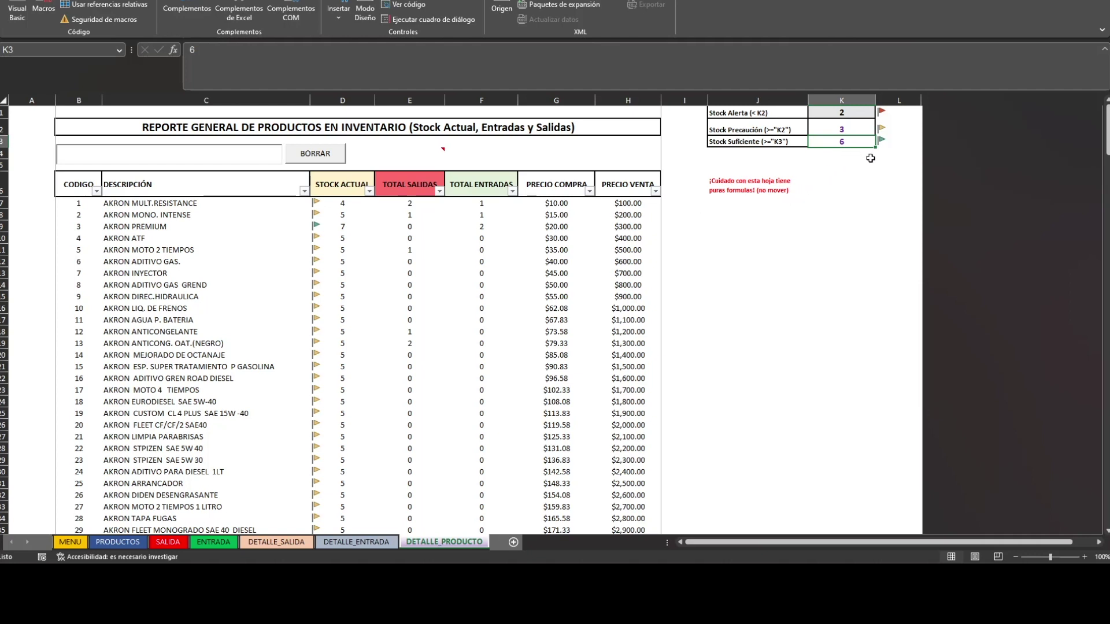
text(5)
key(Return)
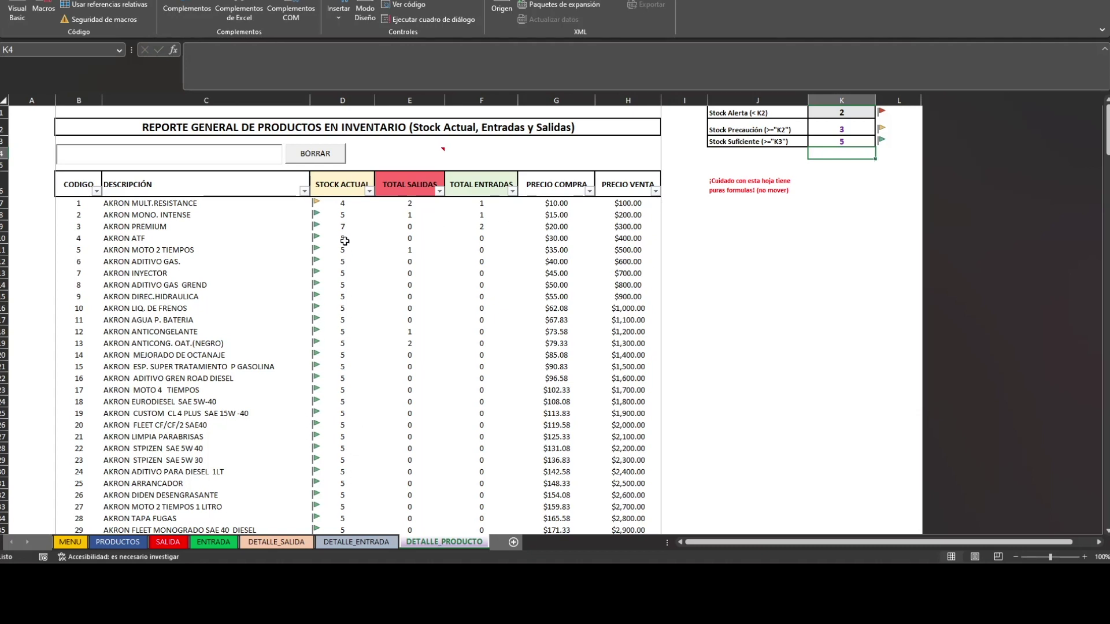
Check the Stock Suficiente and Stock Precaución thresholds against the product stock flags.
click(841, 141)
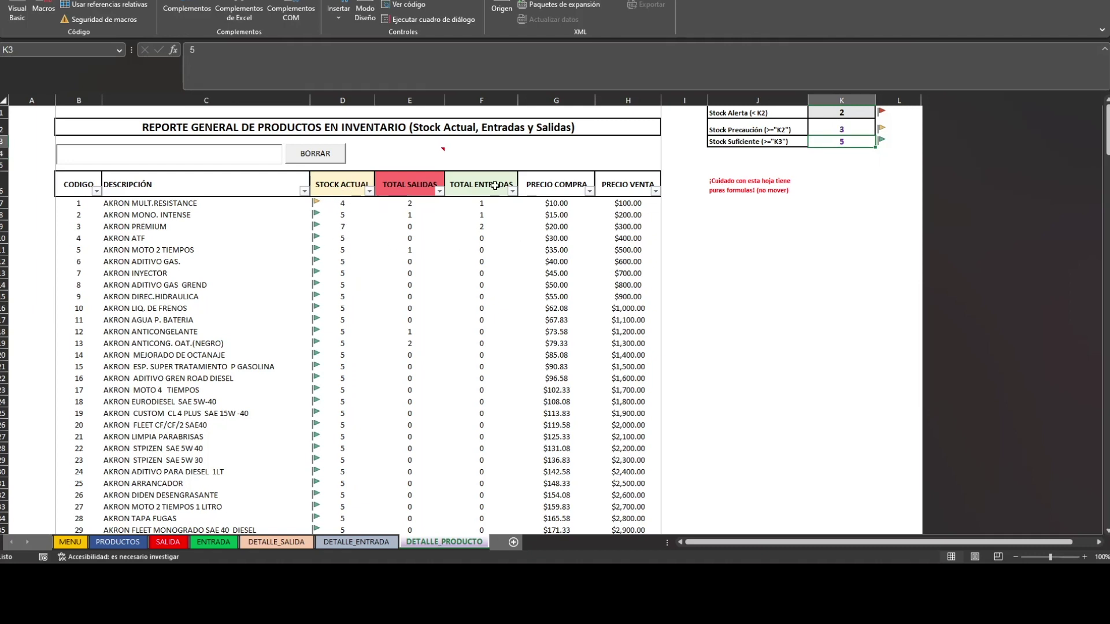
click(791, 128)
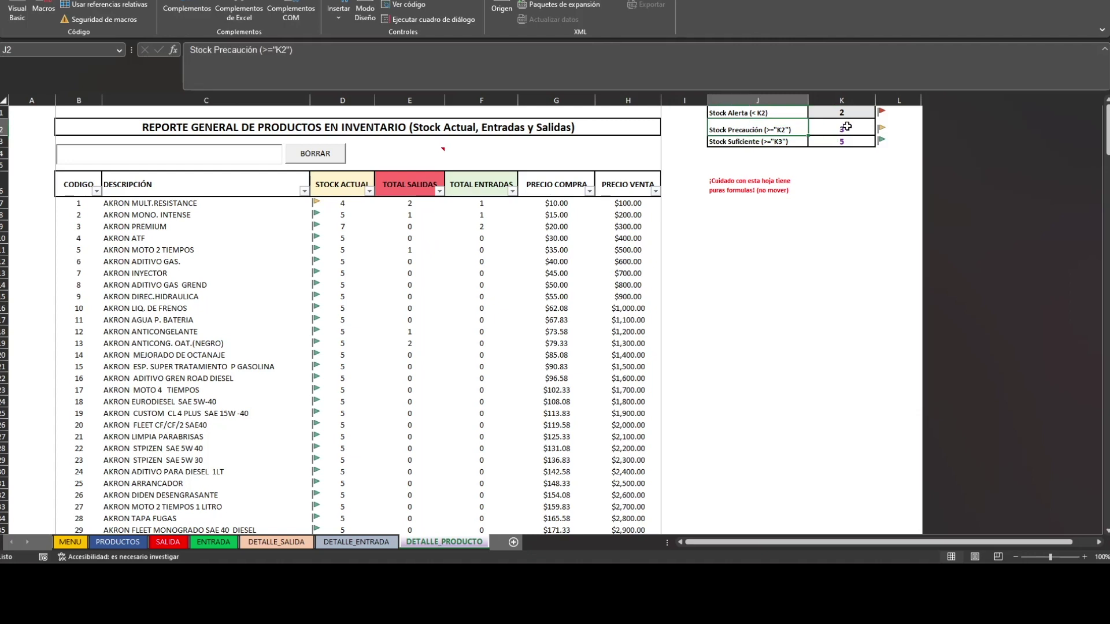
click(843, 127)
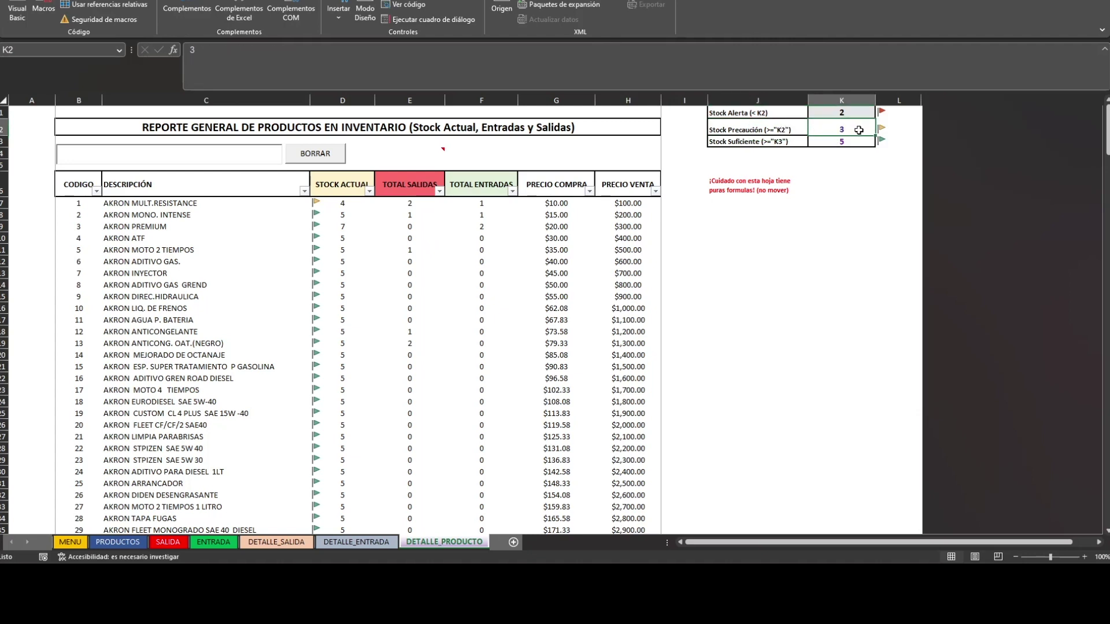
click(831, 164)
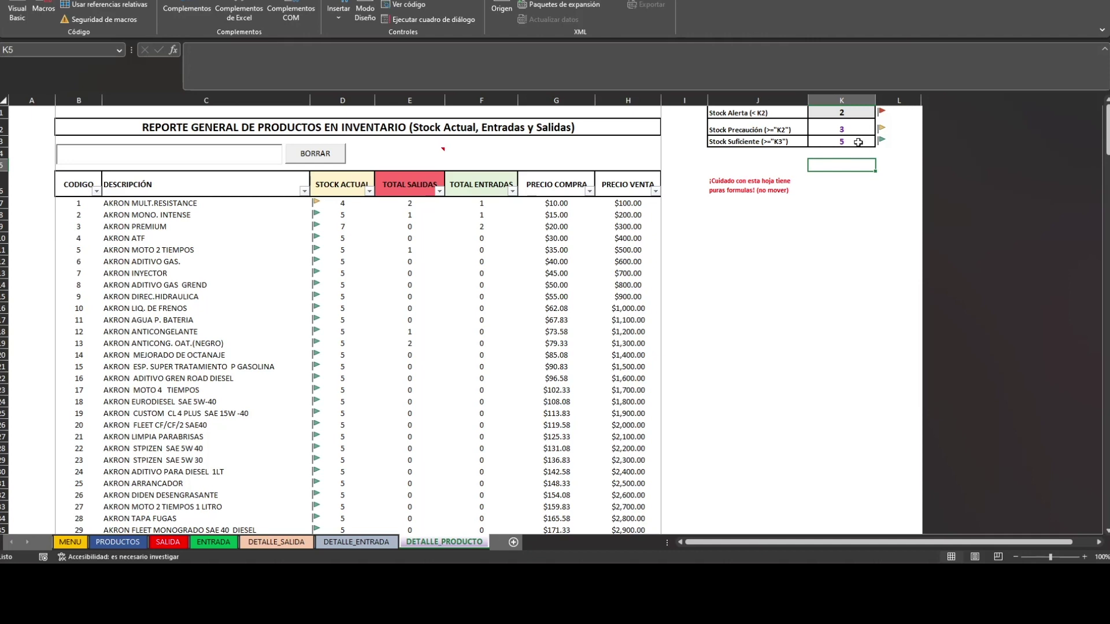
Set the Stock Suficiente threshold in cell K3 to 7.
click(858, 143)
text(7)
key(Left)
key(Left)
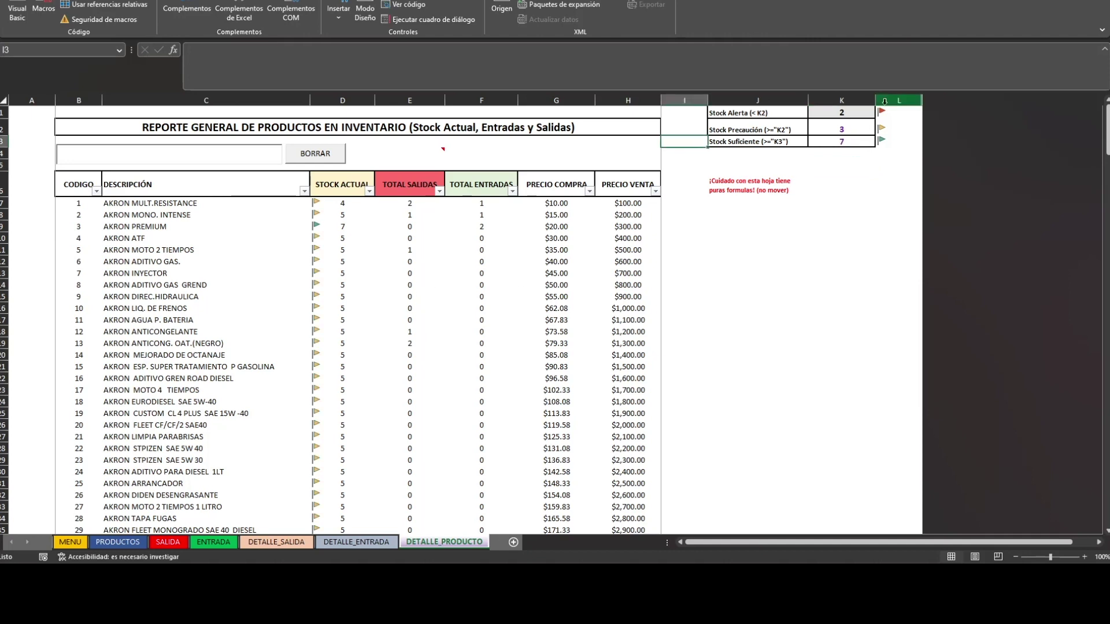
In the PRODUCTOS sheet, set the current stock of AKRON MULT.RESISTANCE to 1.
click(112, 544)
click(357, 122)
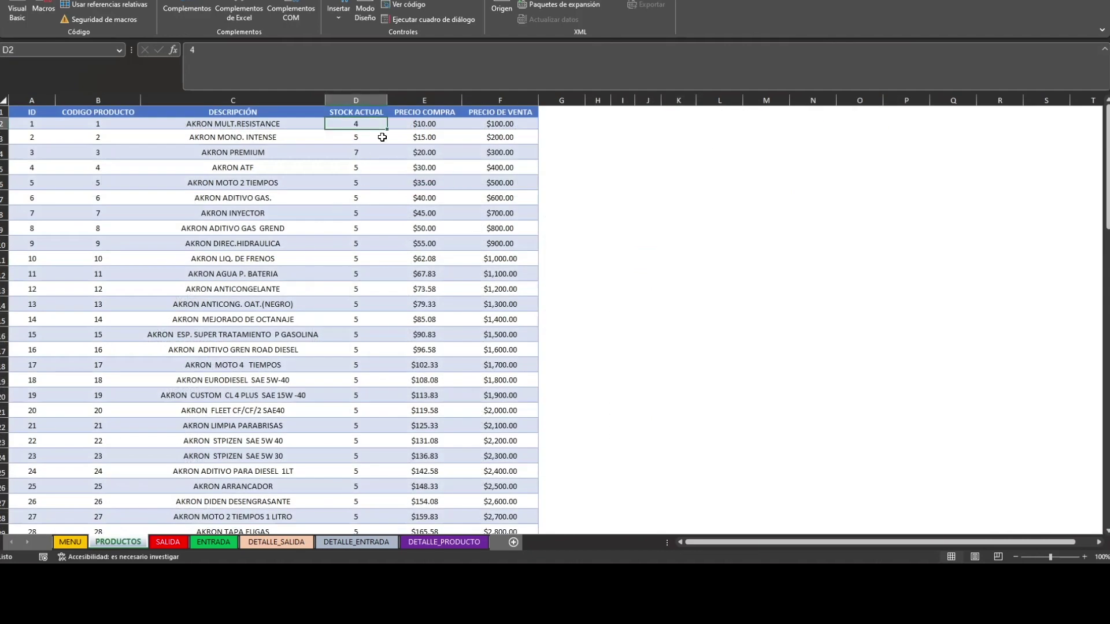
text(1)
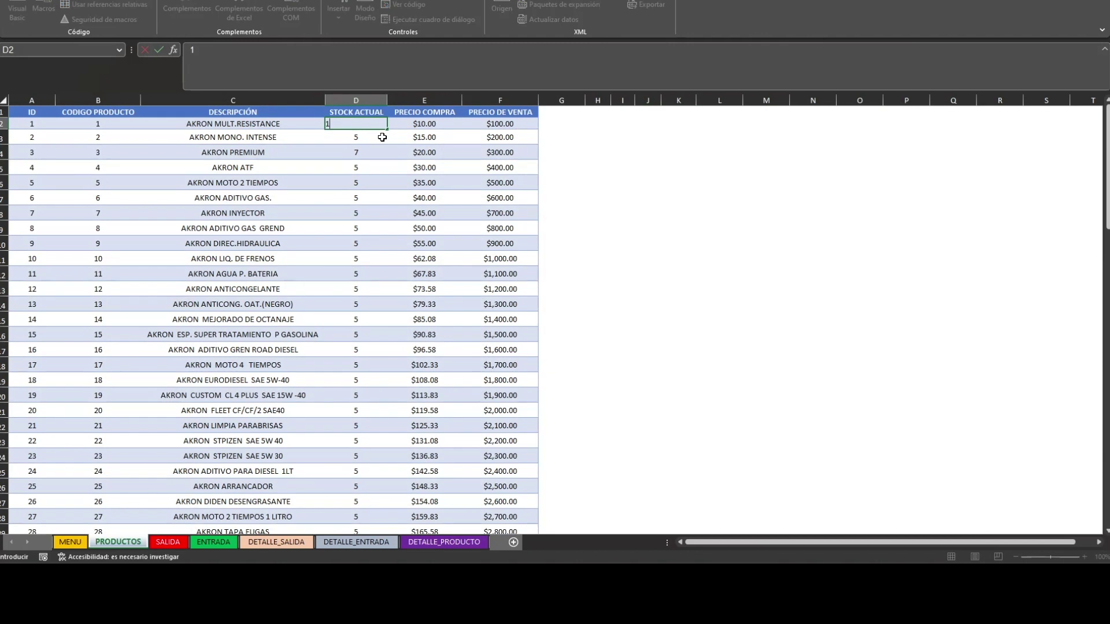
key(Return)
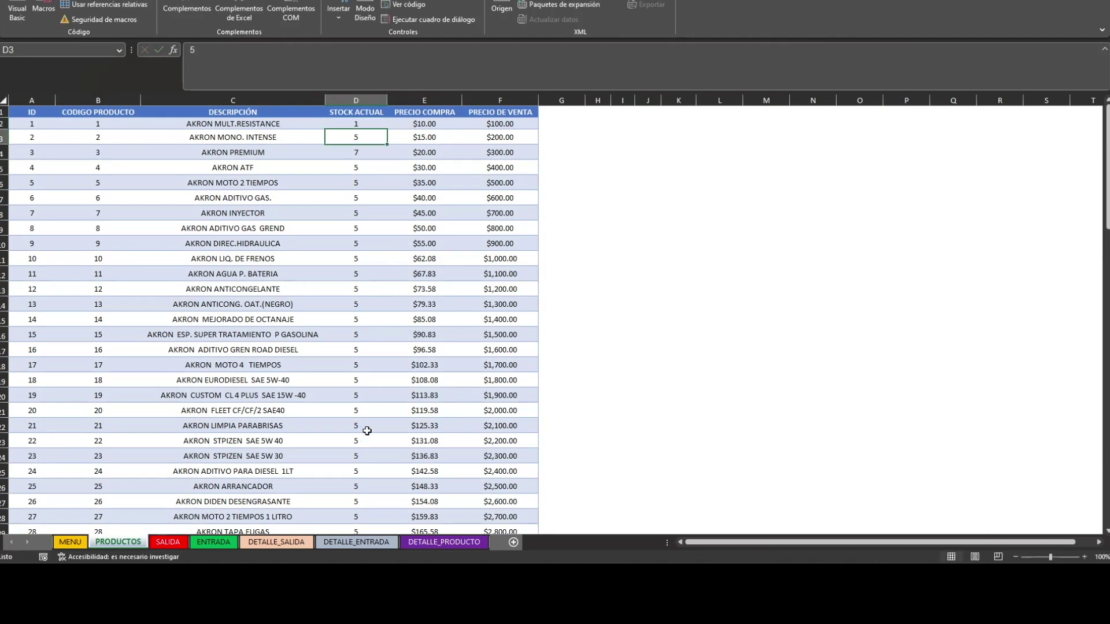
Return to the DETALLE_PRODUCTO sheet and check the stock flag of AKRON MULT.RESISTANCE against the Stock Precaución threshold.
click(414, 547)
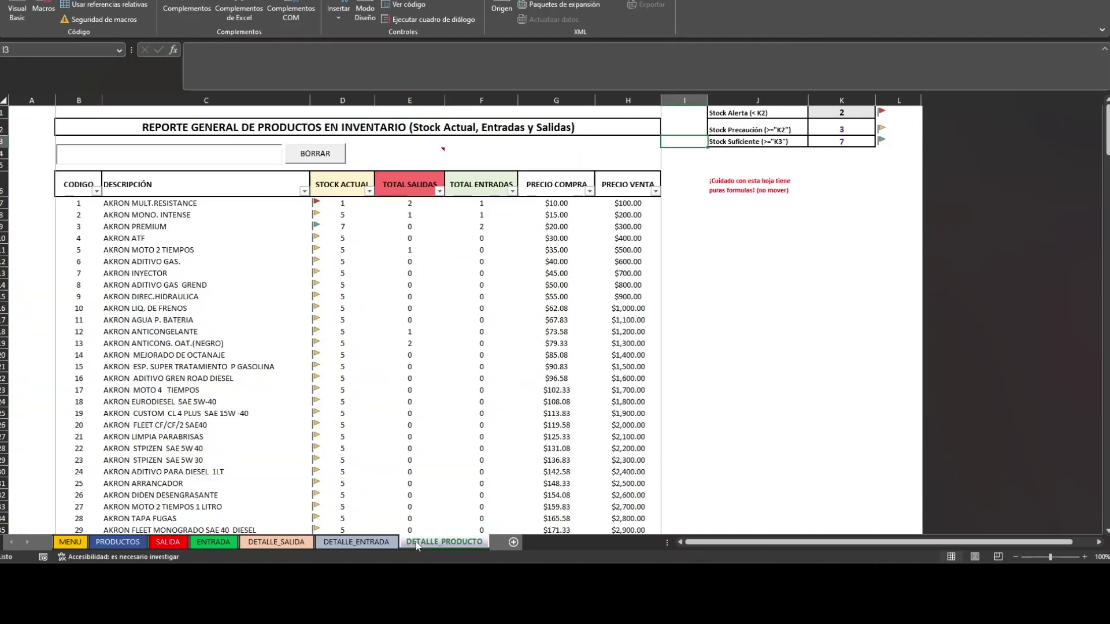
click(341, 202)
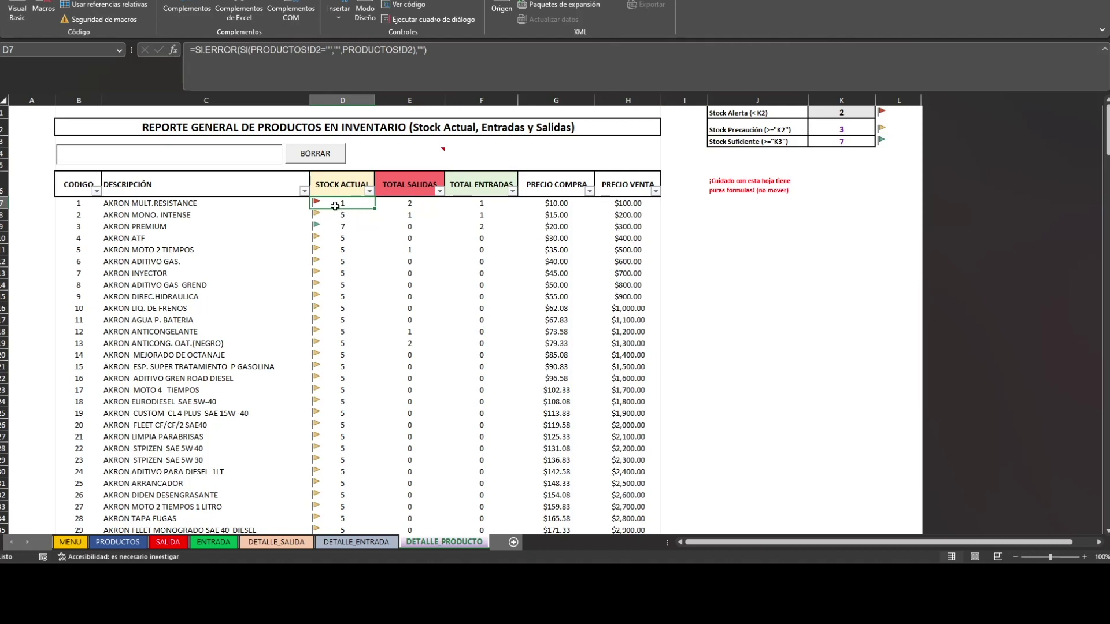
click(700, 126)
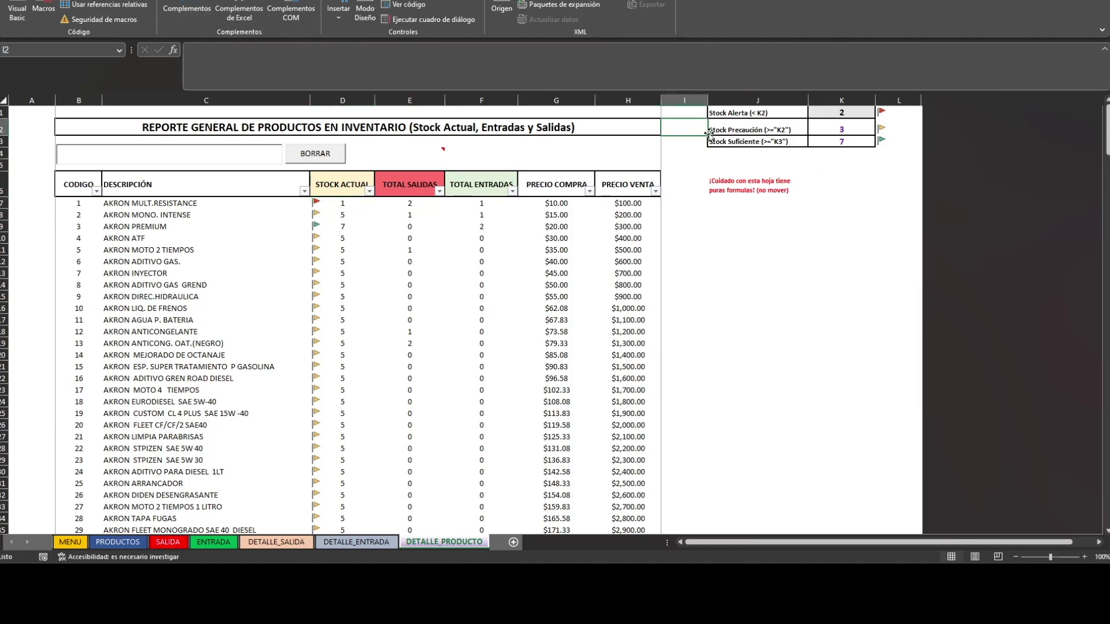
click(849, 131)
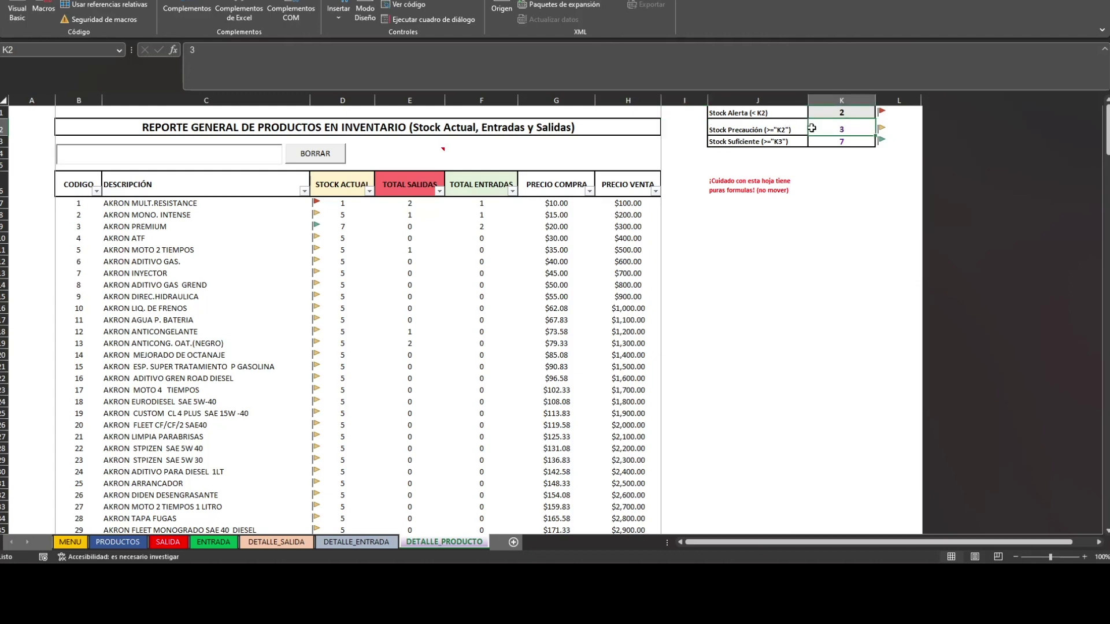
Review the warning note and the general product report through its last row, Producto de Prueba Premium.
click(735, 173)
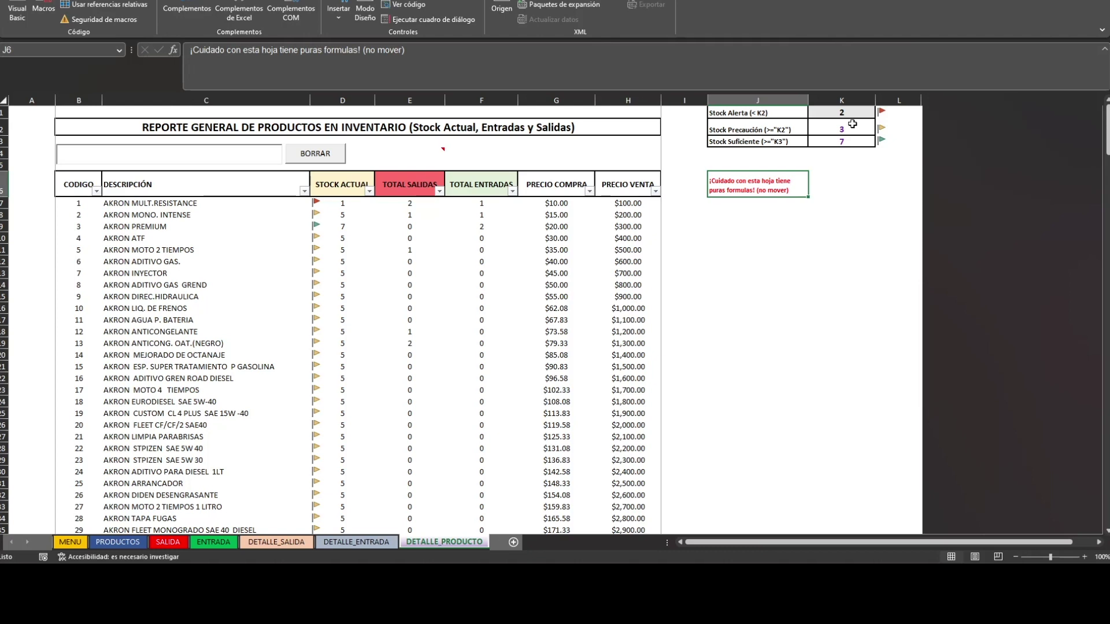
click(684, 227)
scroll(394, 279, down, 4)
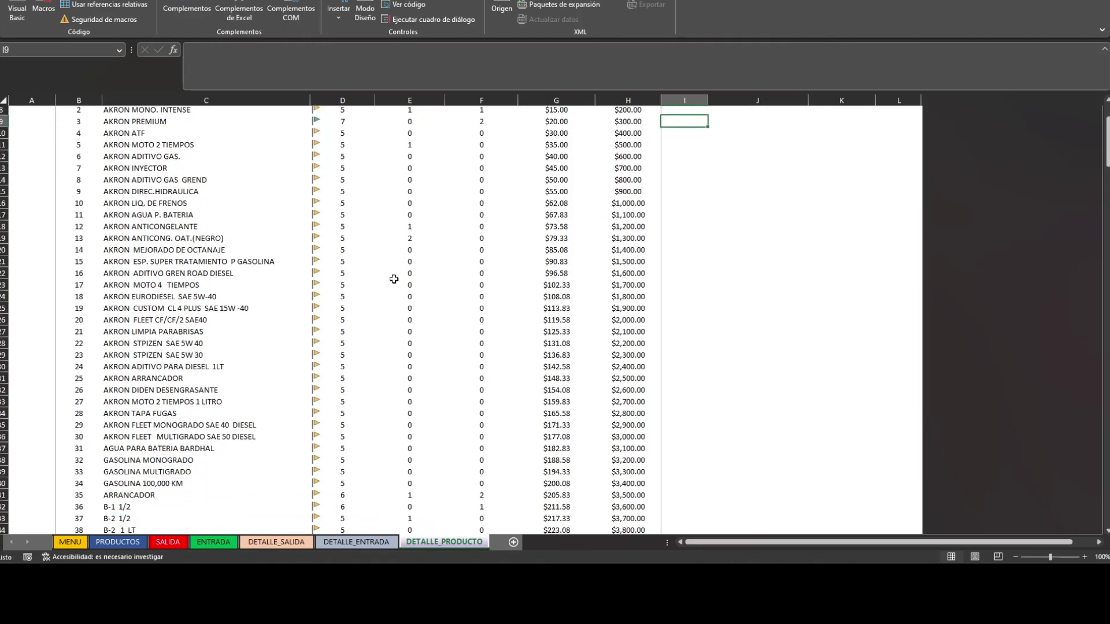
scroll(394, 279, down, 7)
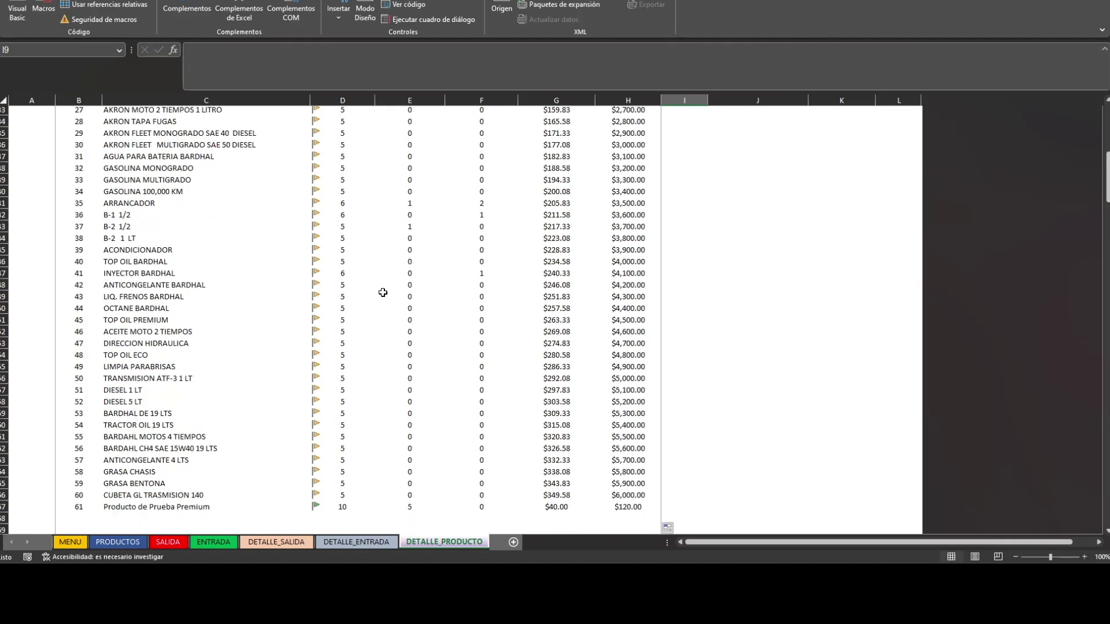
scroll(383, 292, down, 2)
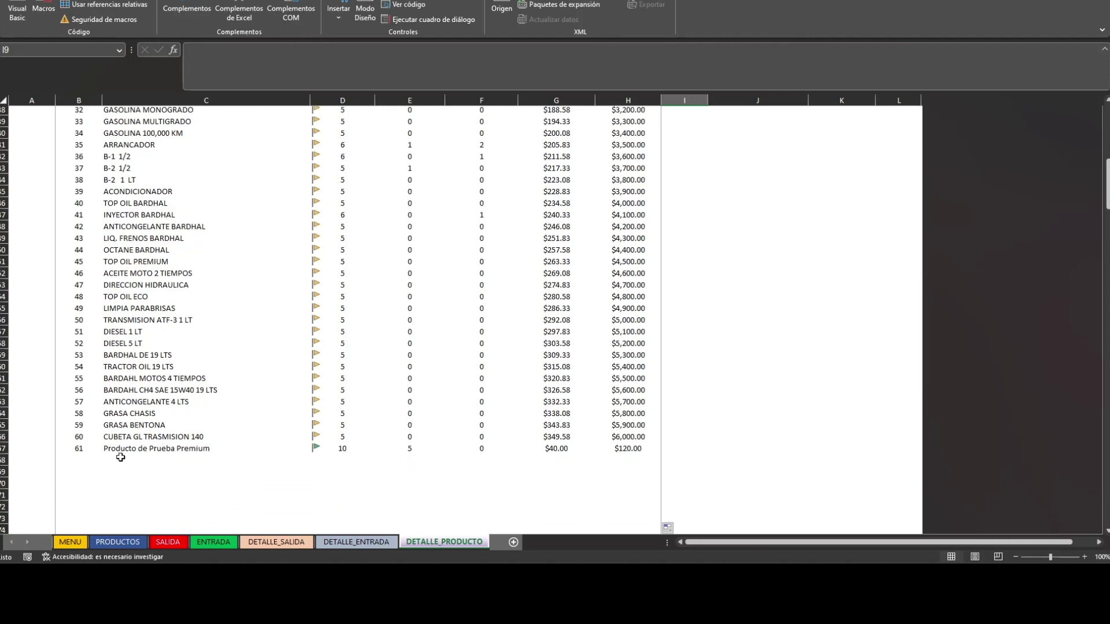
click(3, 448)
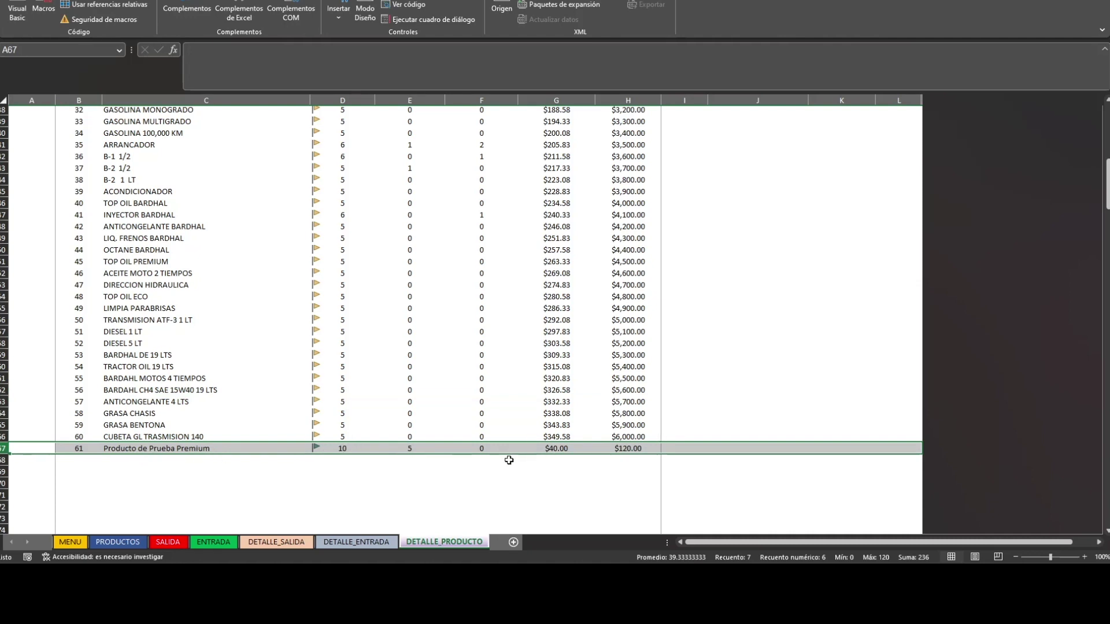
click(771, 394)
scroll(772, 394, up, 10)
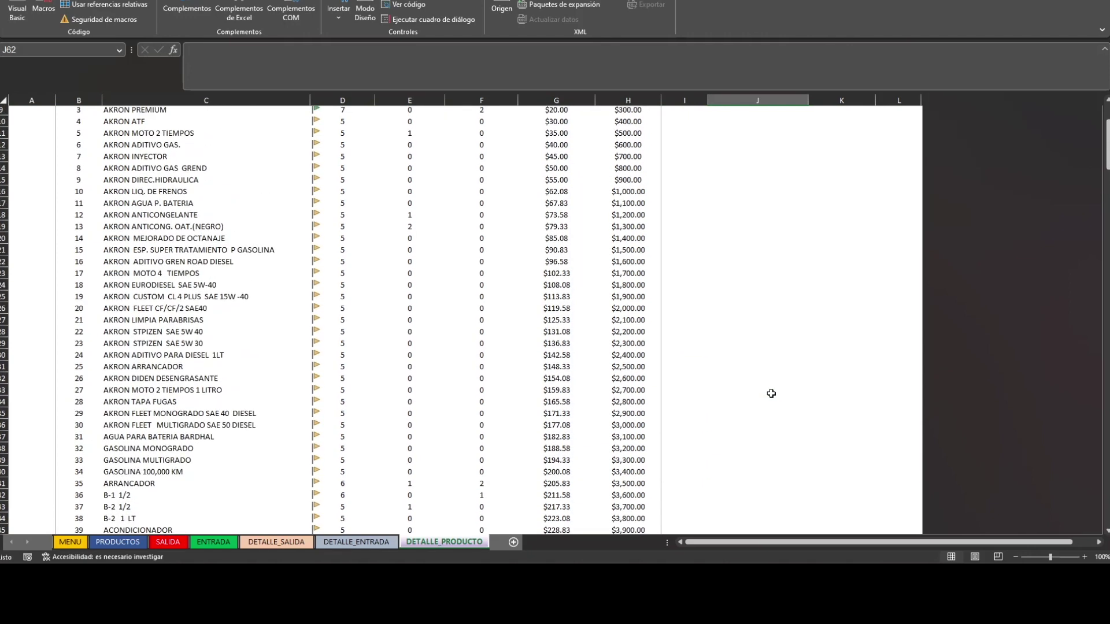
scroll(772, 394, up, 3)
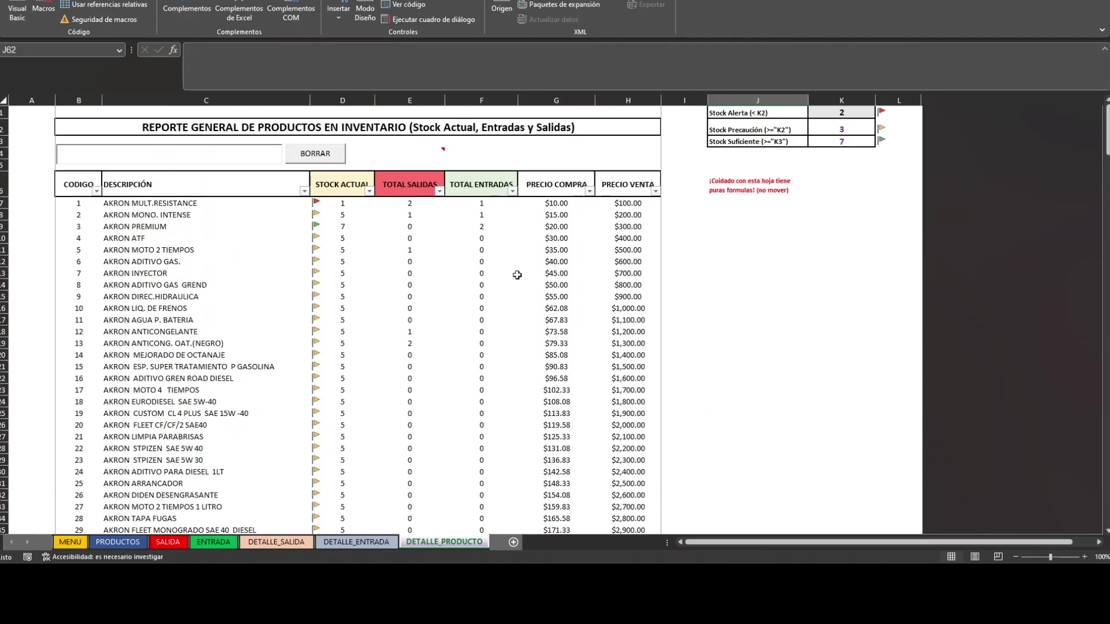
click(590, 152)
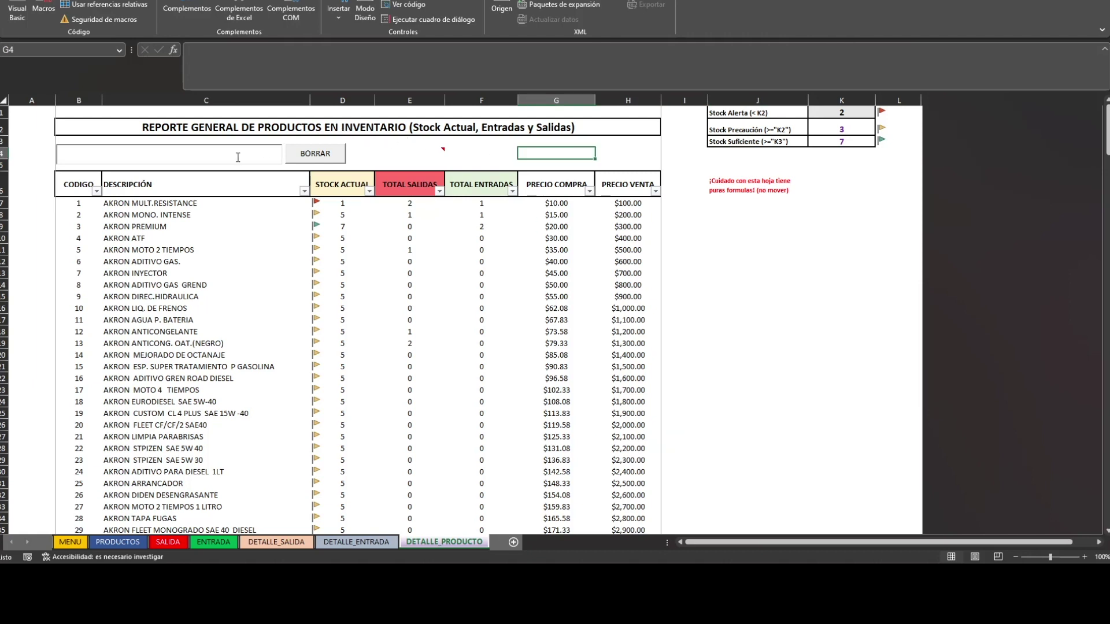
Search the general product report for "Pro".
click(211, 153)
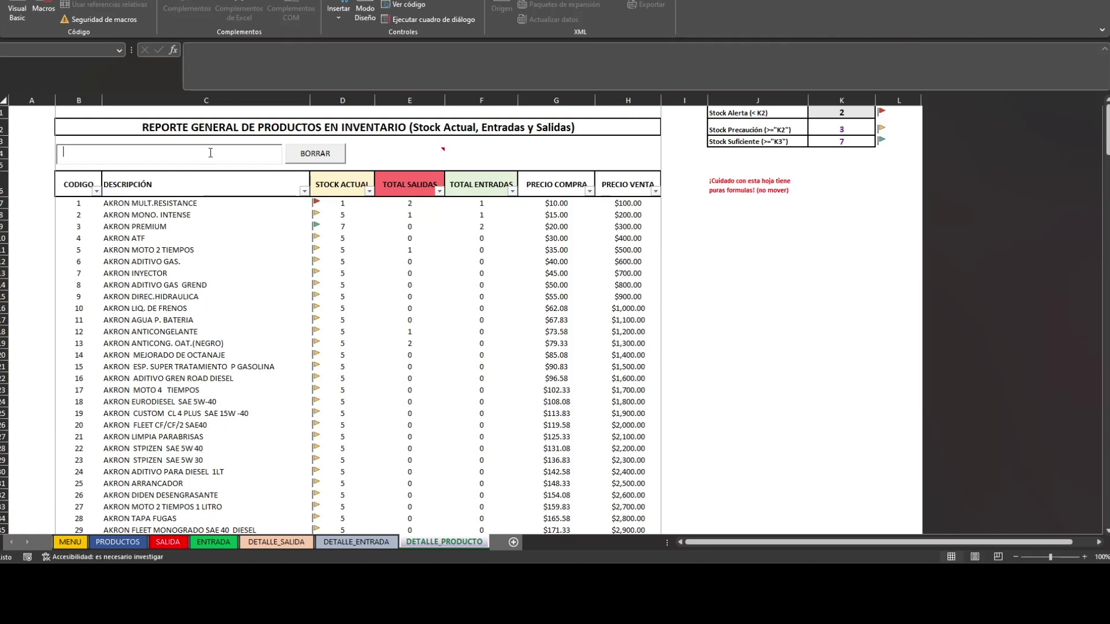
scroll(287, 227, down, 8)
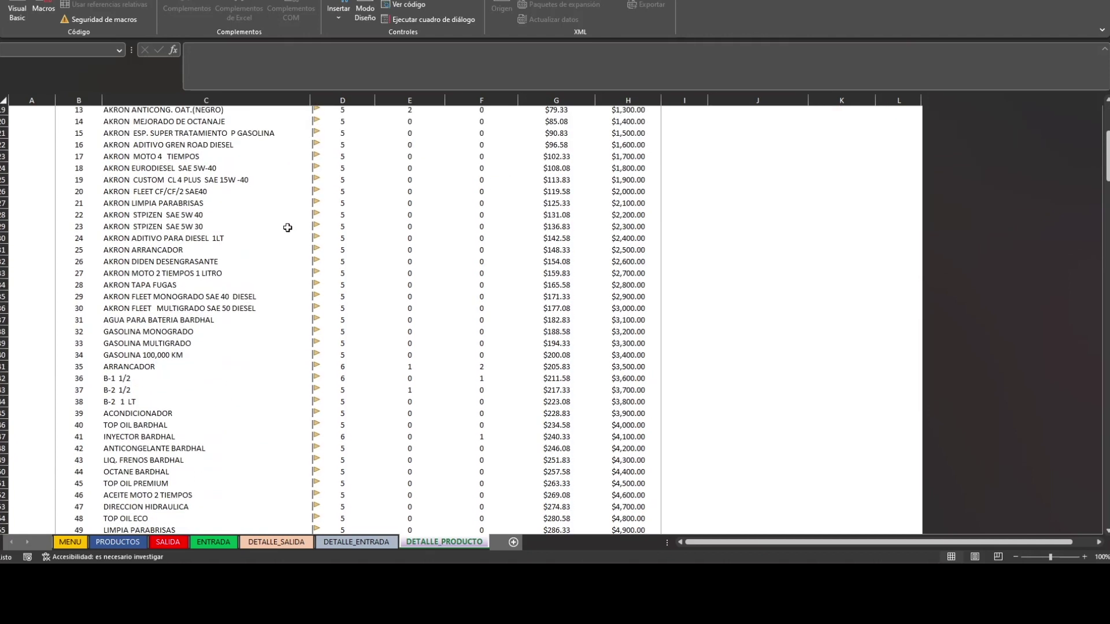
scroll(288, 228, down, 7)
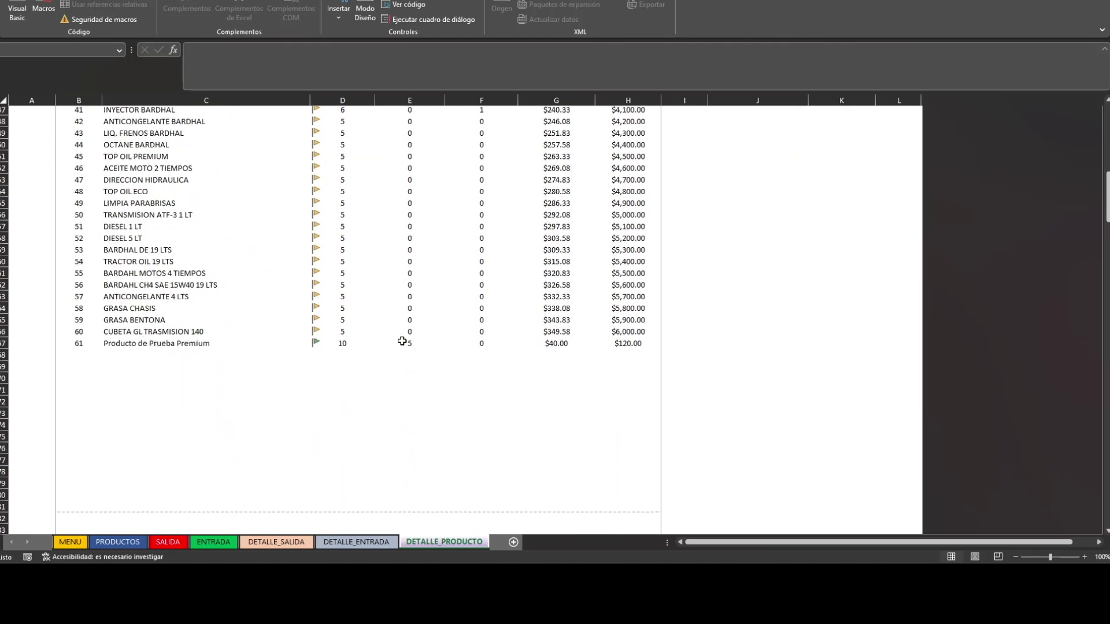
scroll(403, 340, up, 2)
scroll(403, 340, up, 10)
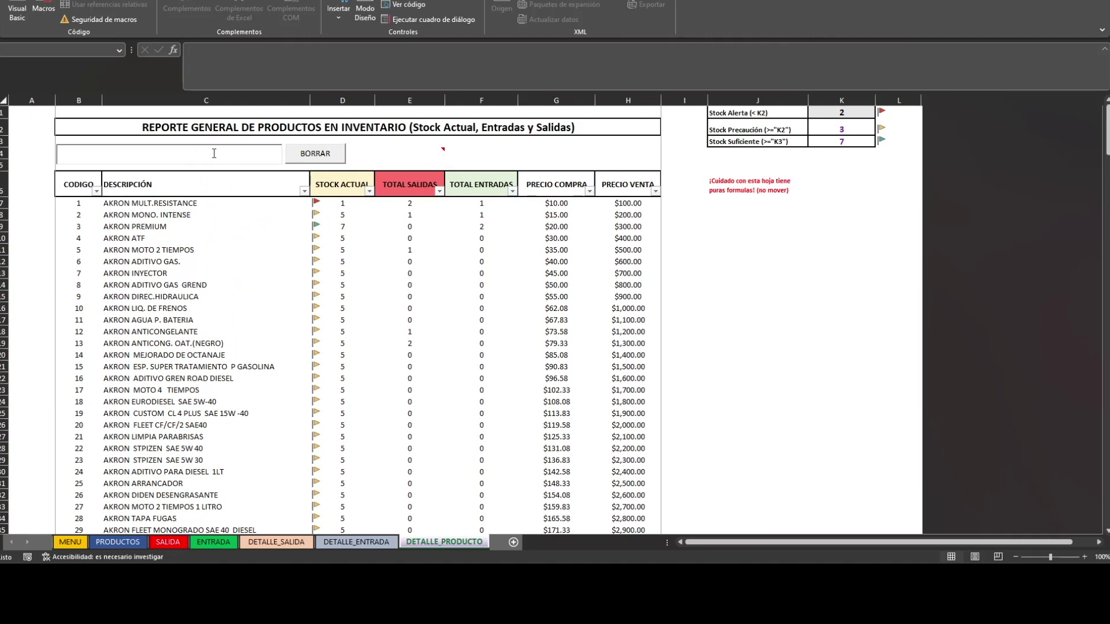
click(213, 152)
text(Pro)
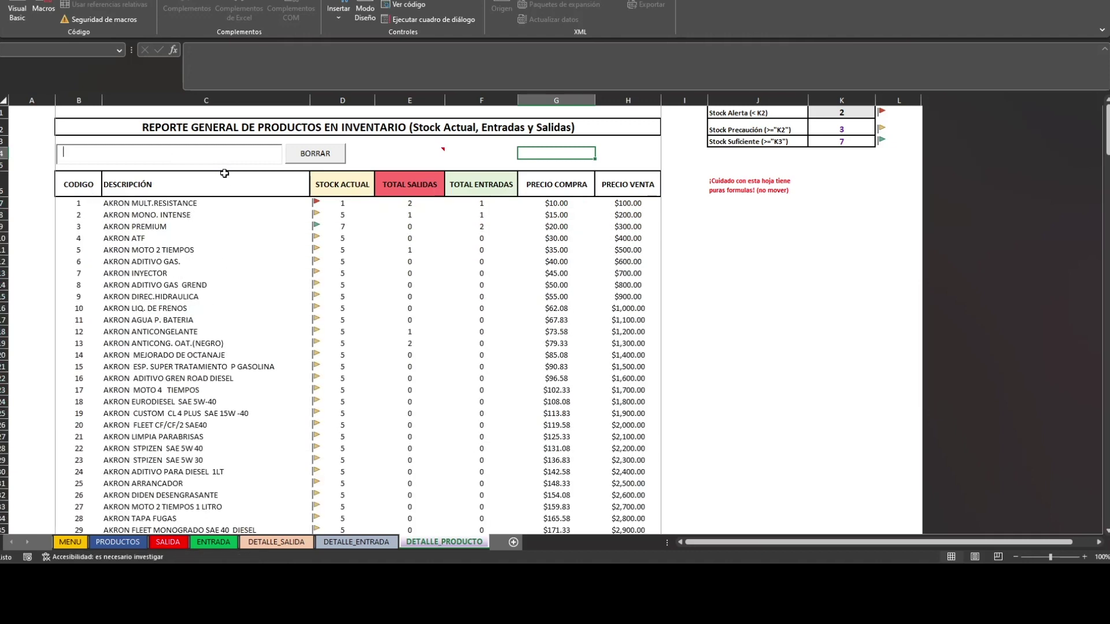
Filter the general product report by the description text "arran".
scroll(221, 219, down, 3)
scroll(221, 232, up, 2)
scroll(144, 295, down, 1)
scroll(125, 431, down, 3)
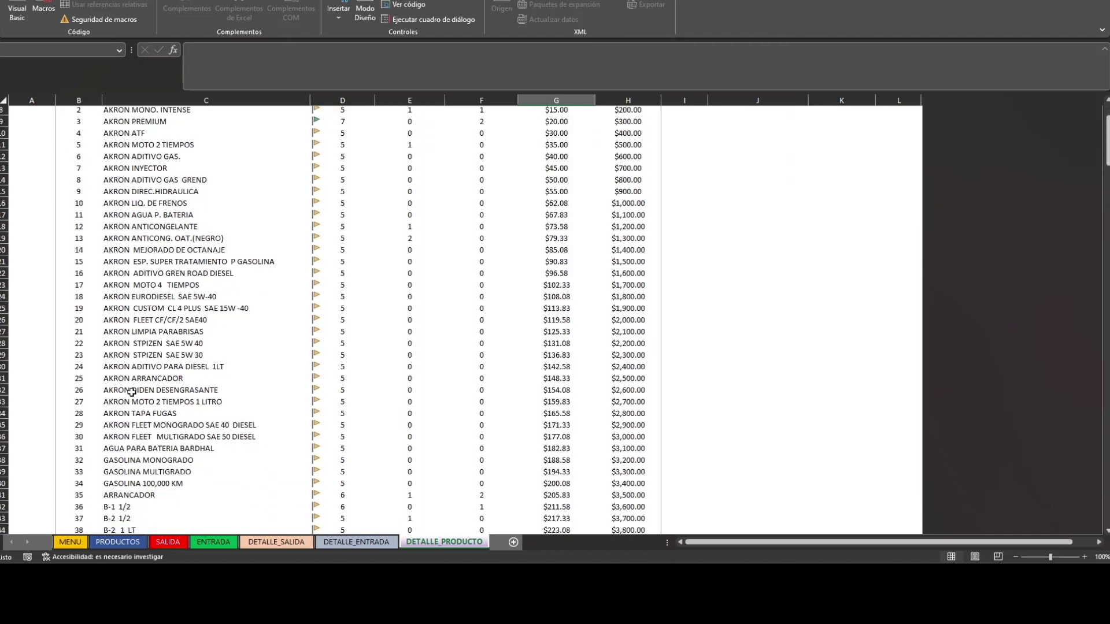
scroll(192, 216, up, 5)
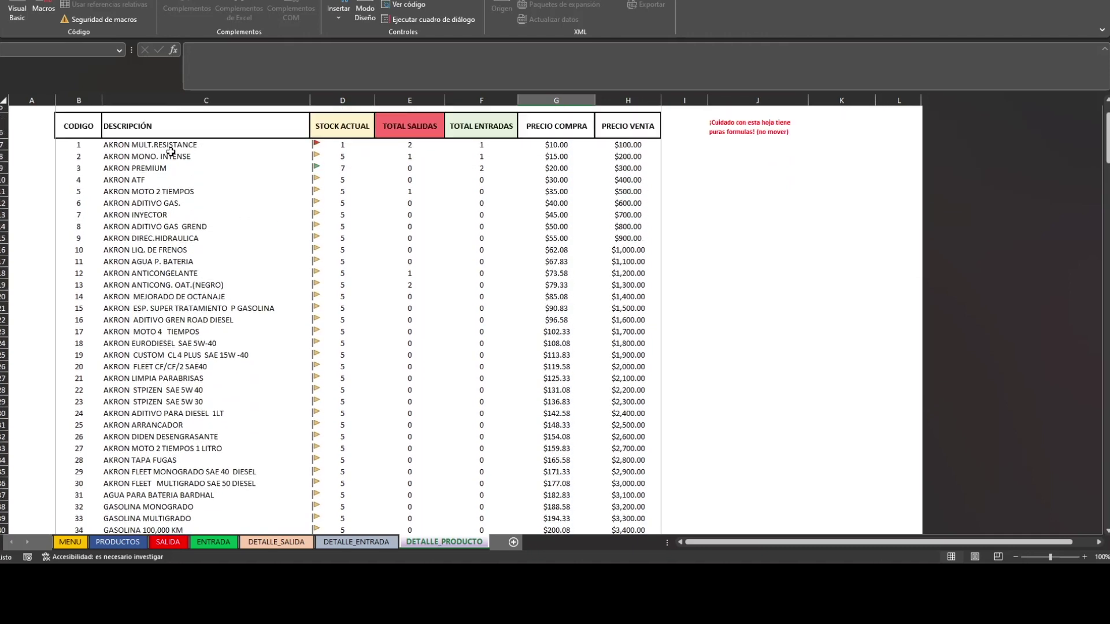
text(a)
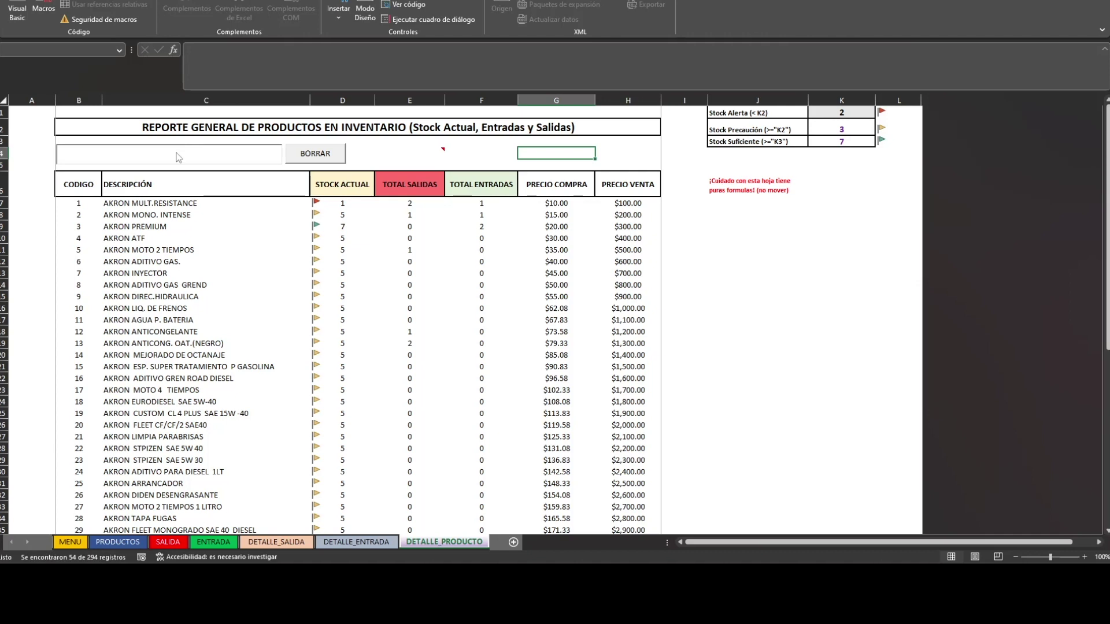
text(r)
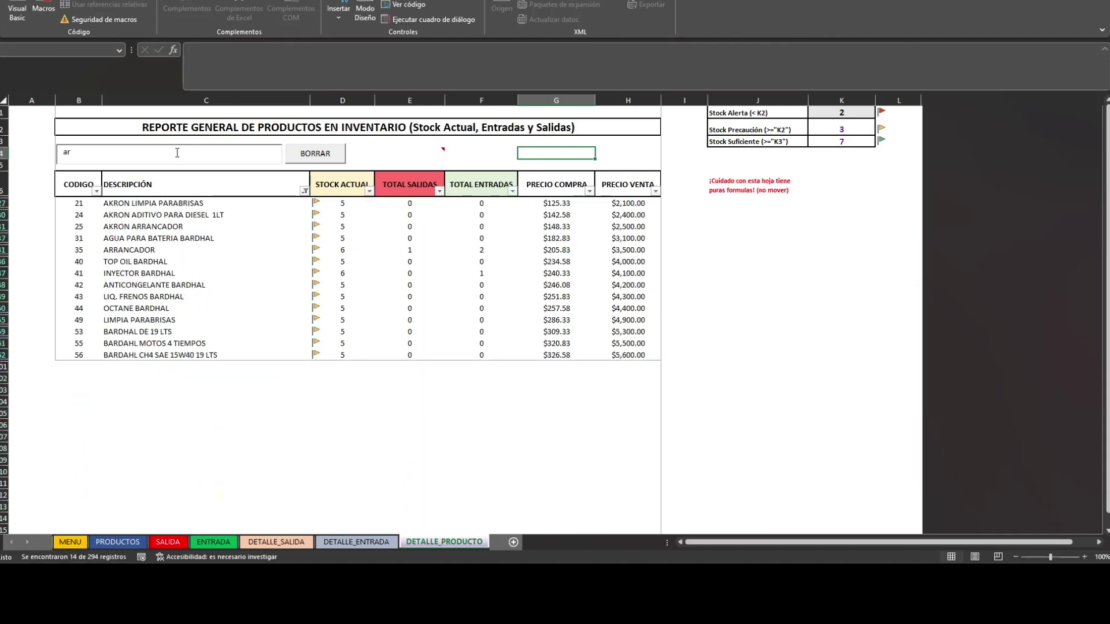
text(r)
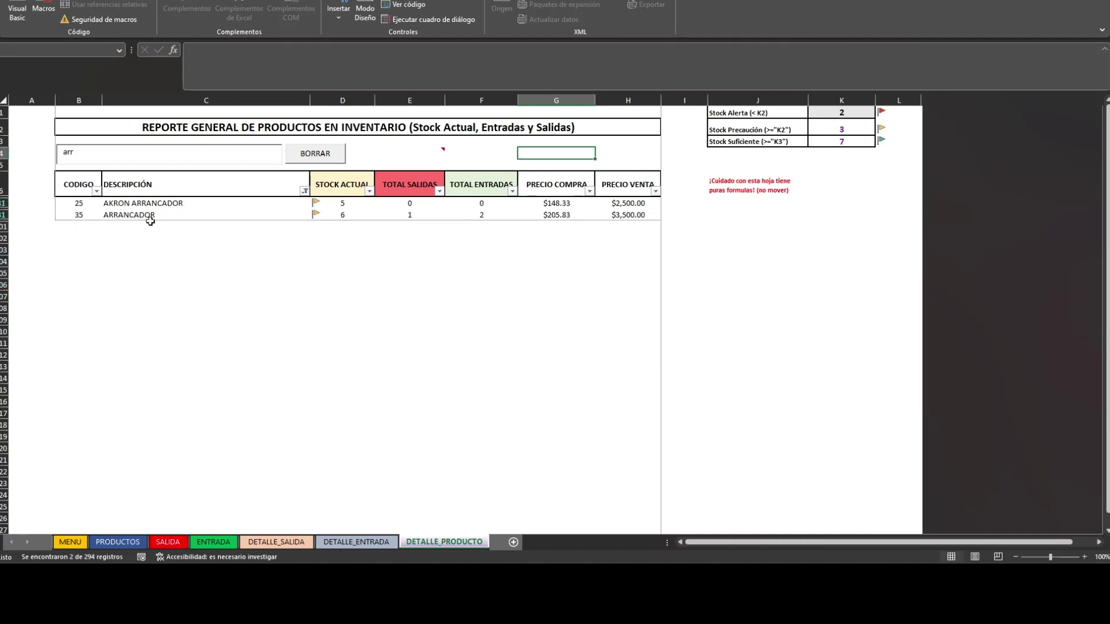
text(an)
Clear the search text to list all products in the report again.
key(BackSpace)
key(BackSpace)
key(BackSpace)
key(BackSpace)
key(BackSpace)
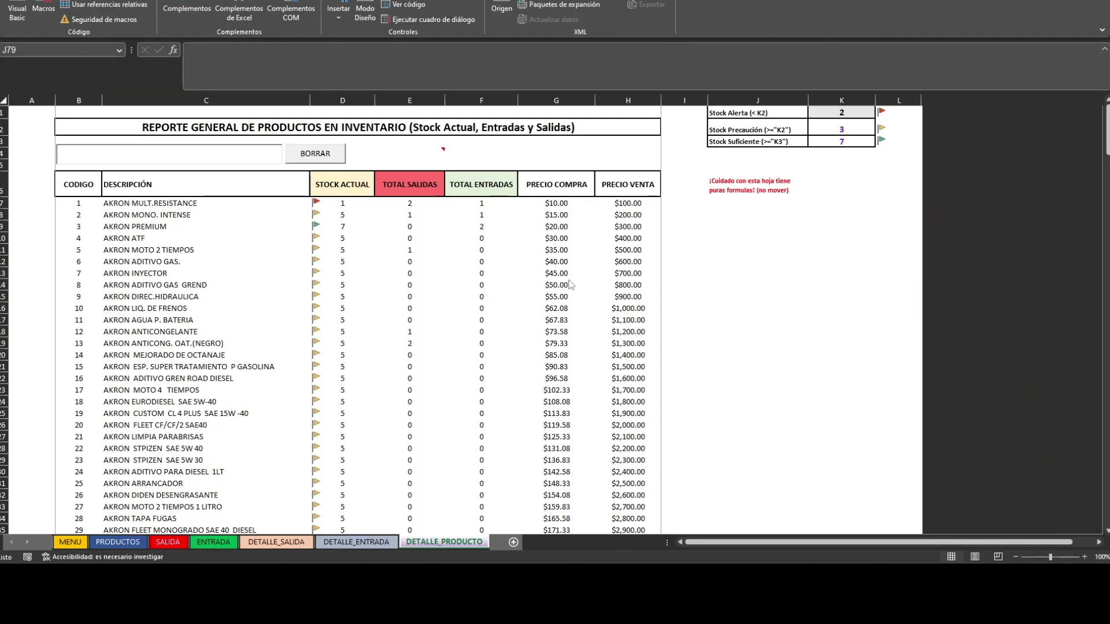
Preview the general product report for printing and return to the sheet without printing.
click(699, 237)
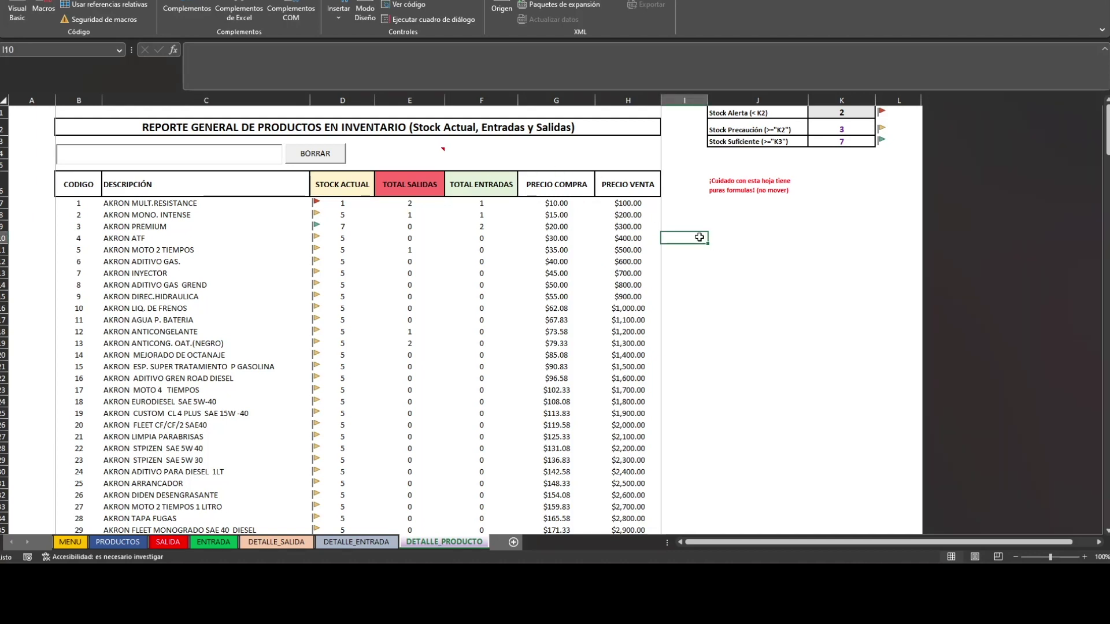
key(Down)
key(Right)
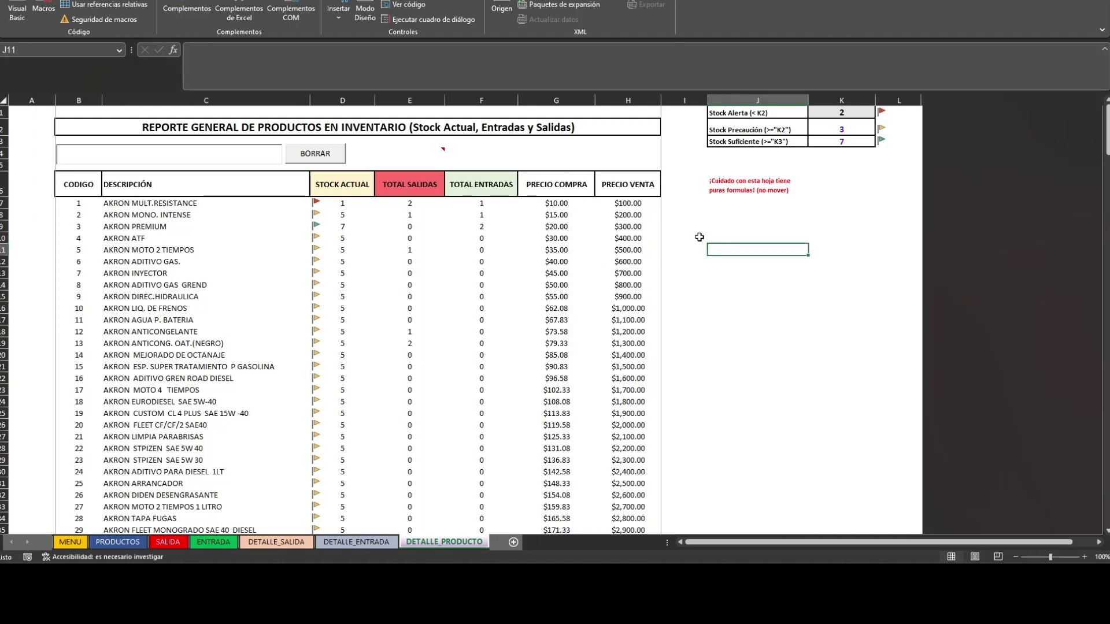
key(ctrl+p)
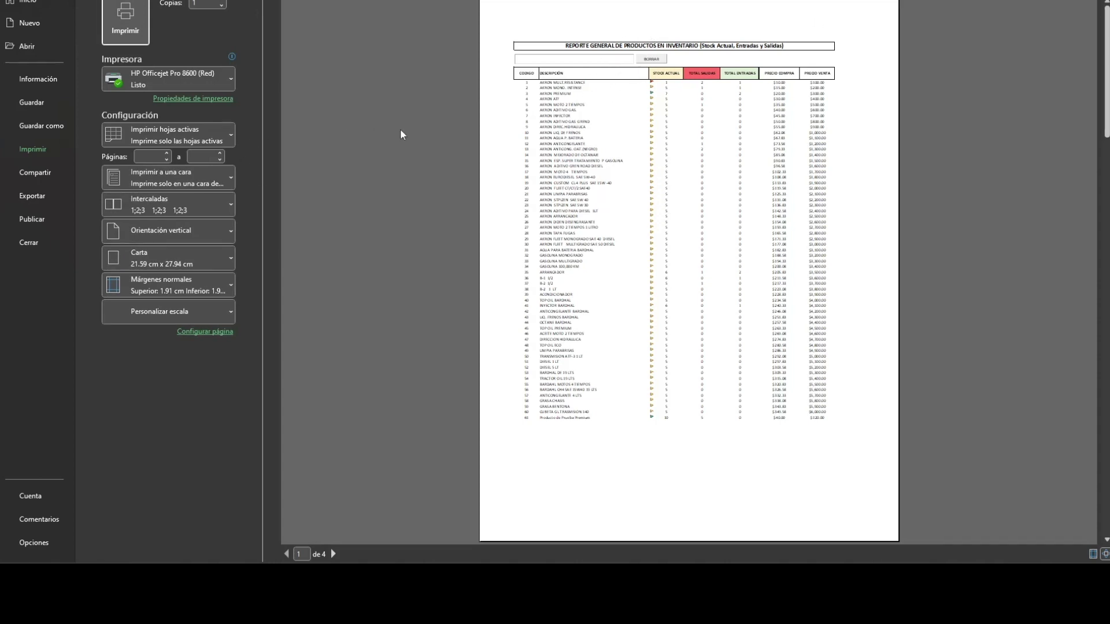
key(Escape)
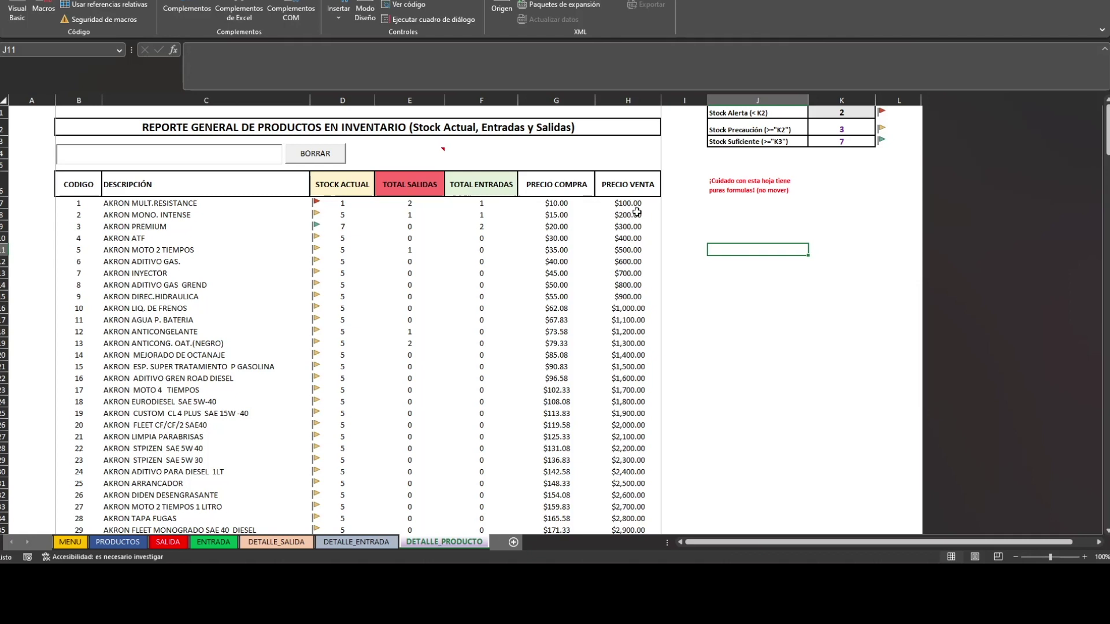
Look through the DETALLE_ENTRADA, DETALLE_SALIDA, ENTRADA, SALIDA and PRODUCTOS sheets, ending on the MENU sheet.
click(335, 546)
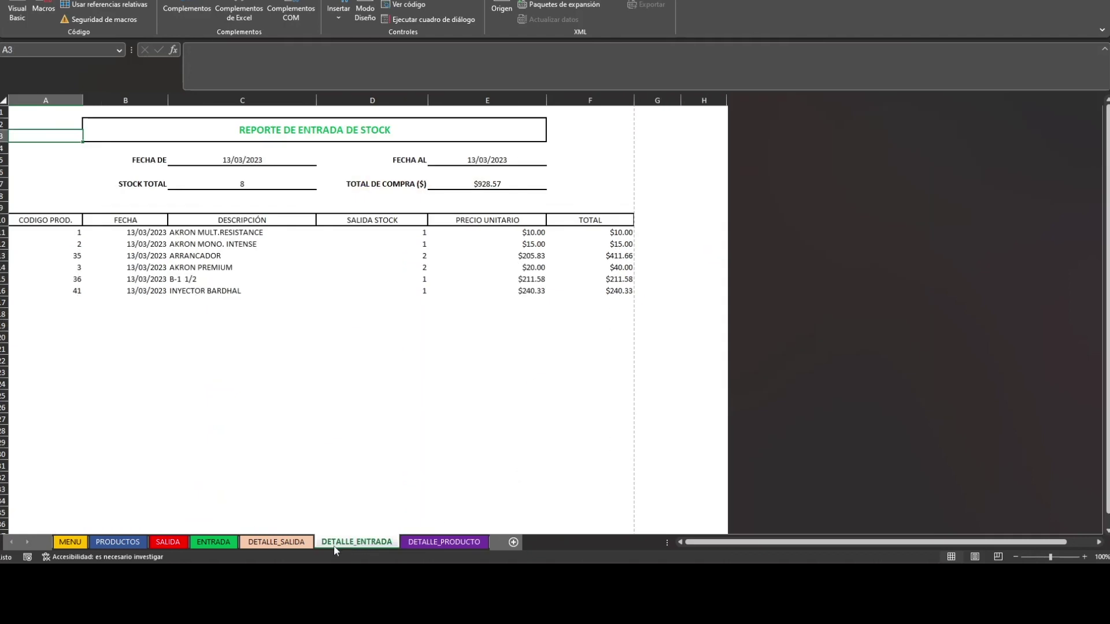
click(294, 547)
click(214, 541)
click(167, 542)
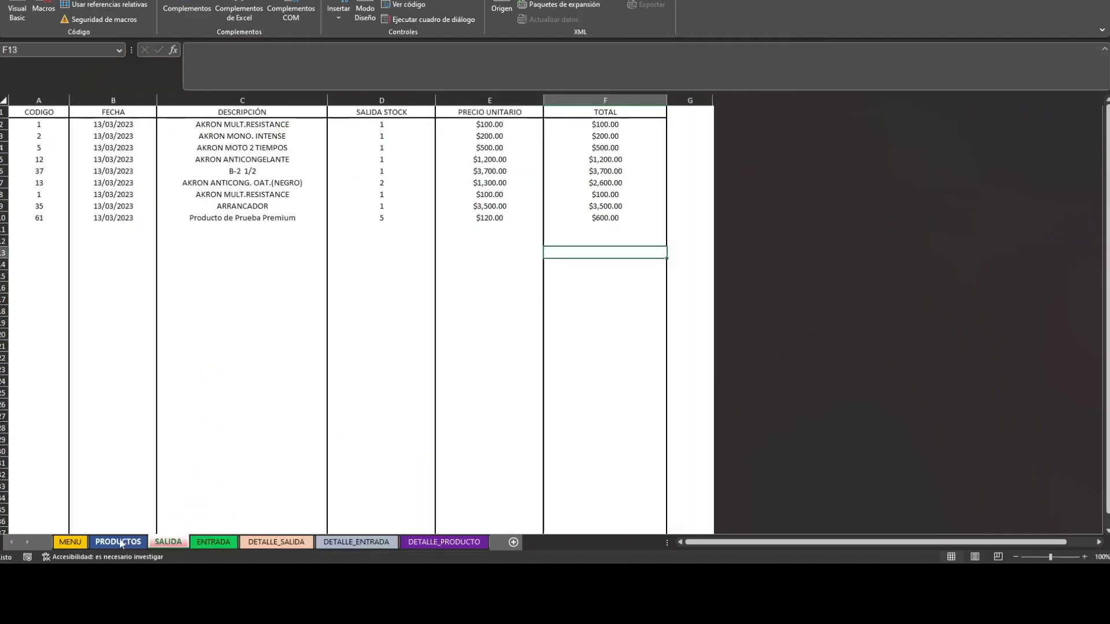
click(117, 541)
click(70, 542)
click(385, 275)
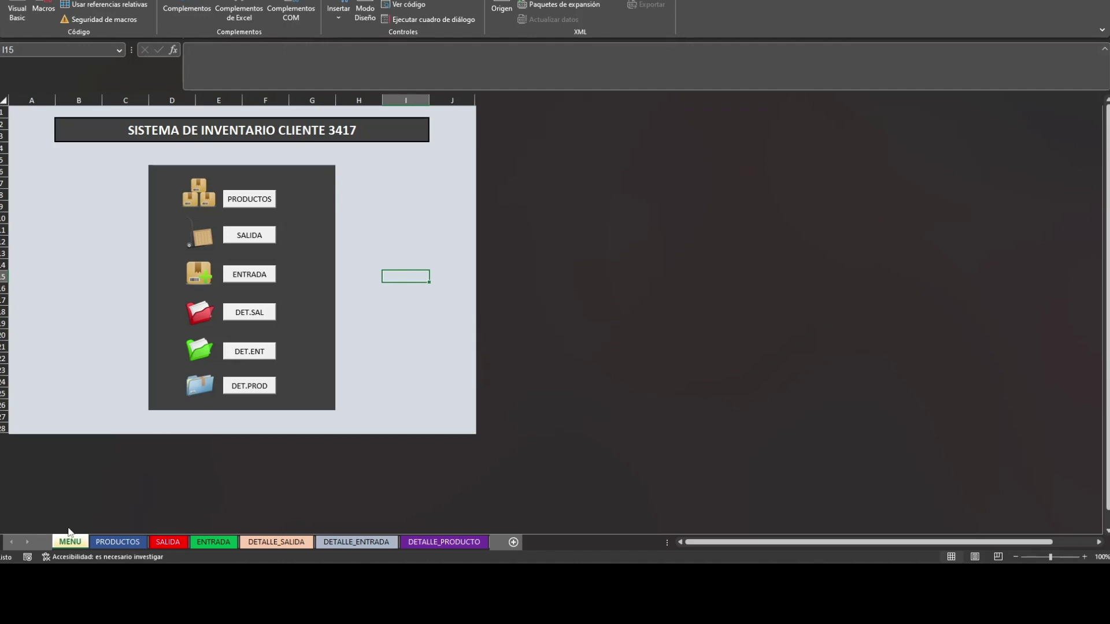
In the PRODUCTOS sheet, clear the current stock, purchase price and sale price of every product.
click(119, 542)
scroll(476, 150, up, 8)
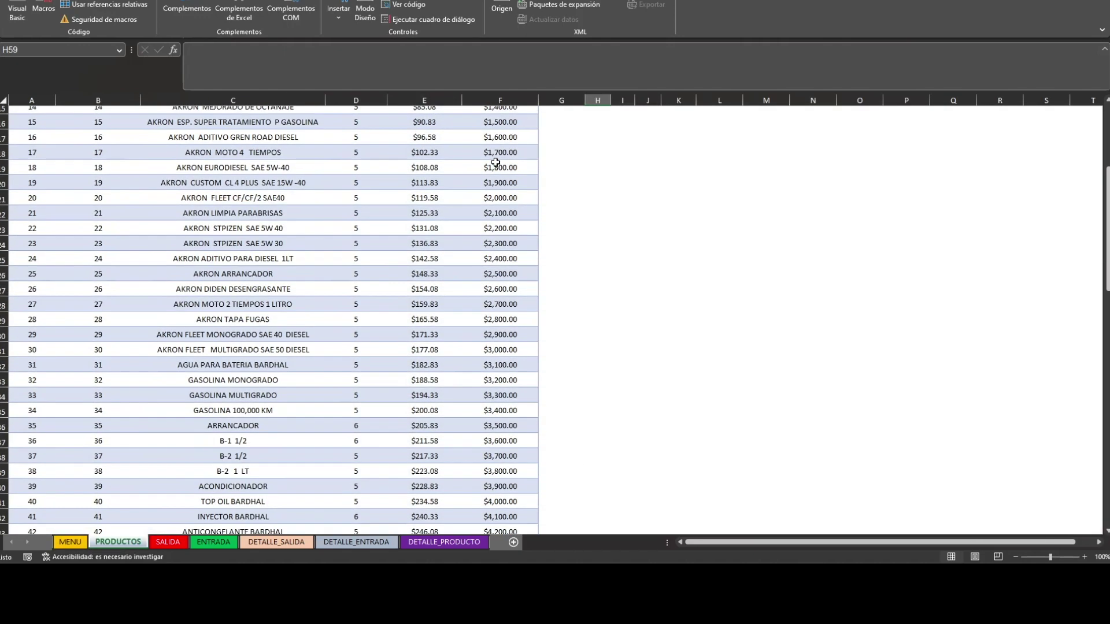
scroll(476, 151, up, 3)
click(379, 126)
key(shift+Right)
key(shift+Right)
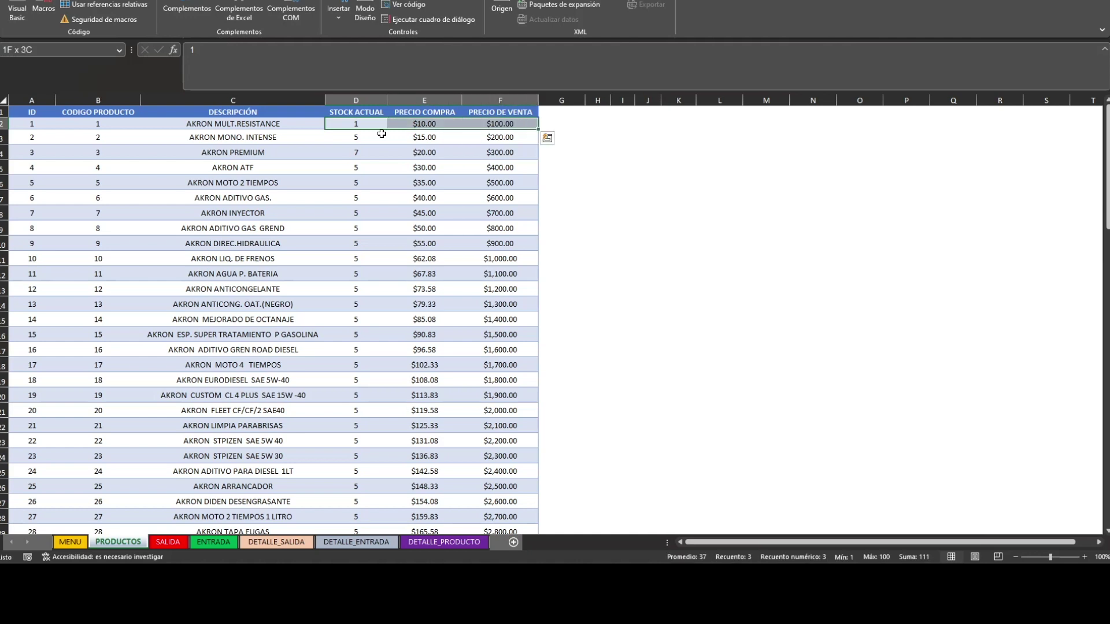
key(ctrl+shift+Down)
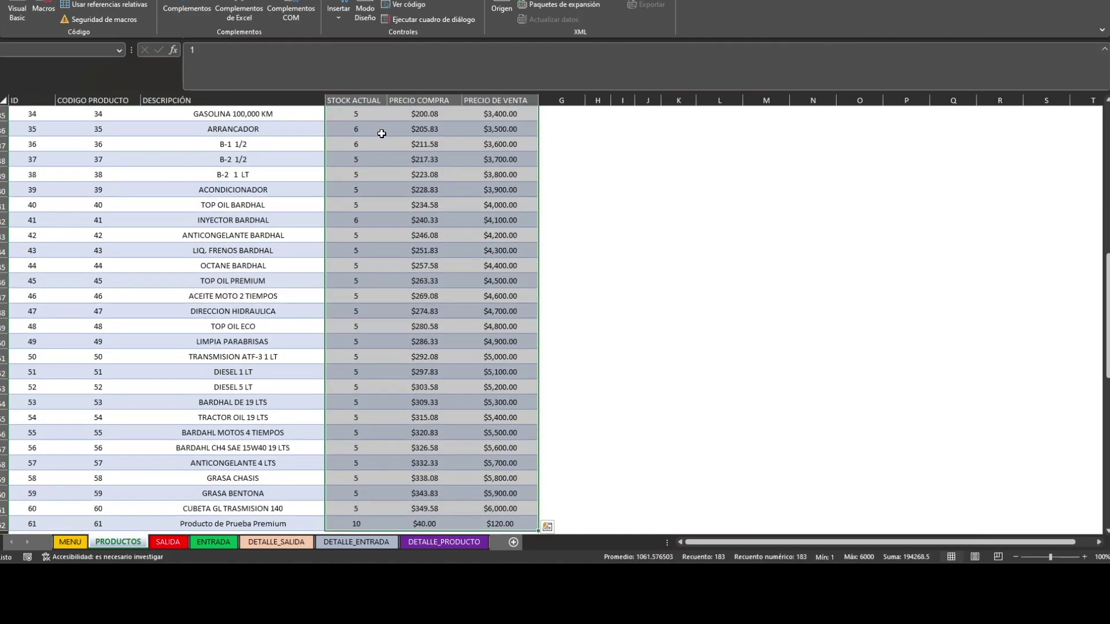
key(Delete)
scroll(381, 134, up, 11)
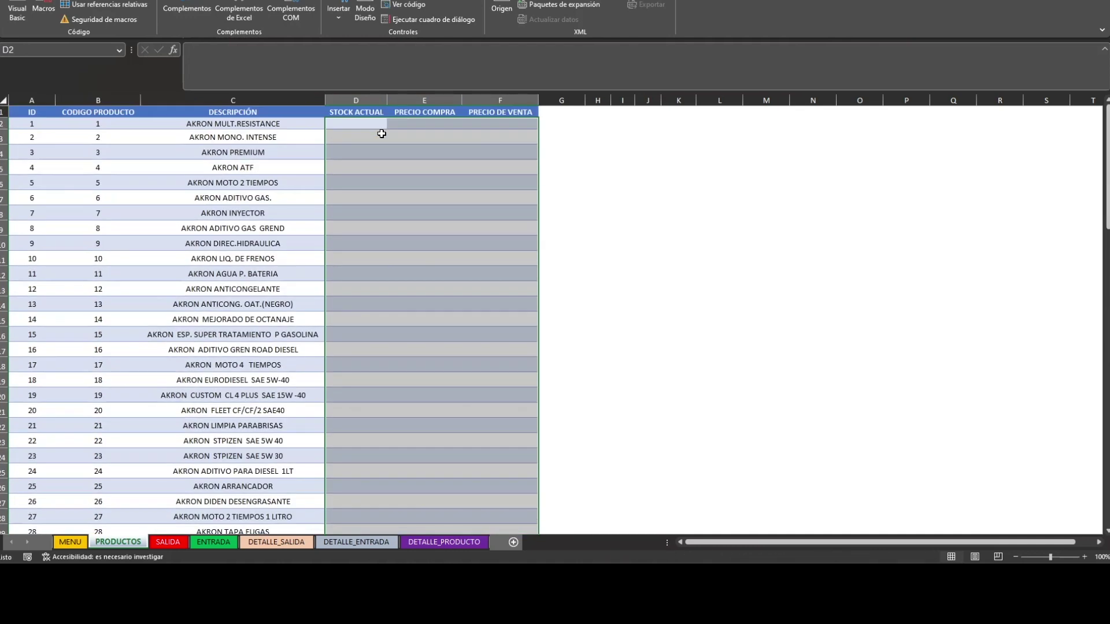
click(604, 254)
Clear the remaining contents of the Producto de Prueba Premium row at the end of the PRODUCTOS table.
scroll(486, 377, down, 11)
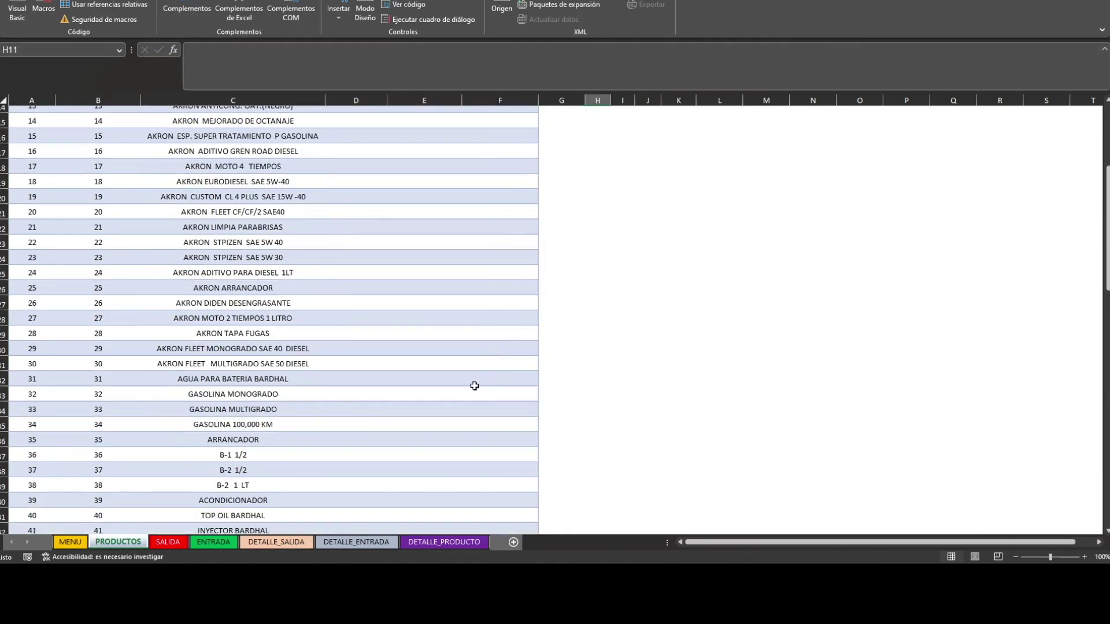
scroll(345, 447, down, 4)
drag(520, 327, 29, 323)
key(Delete)
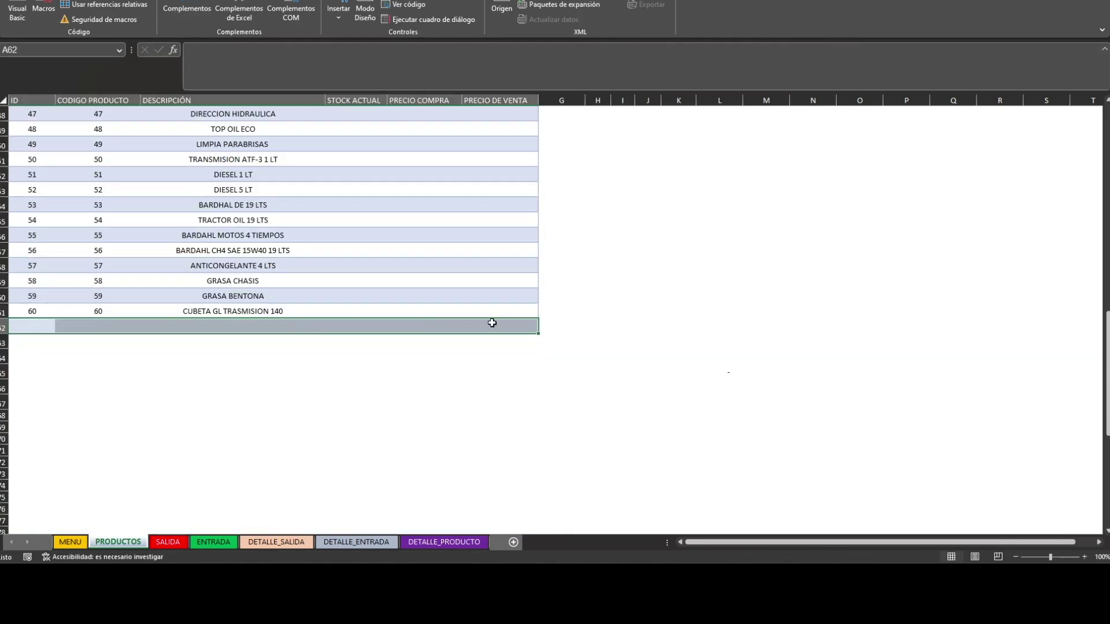
click(648, 264)
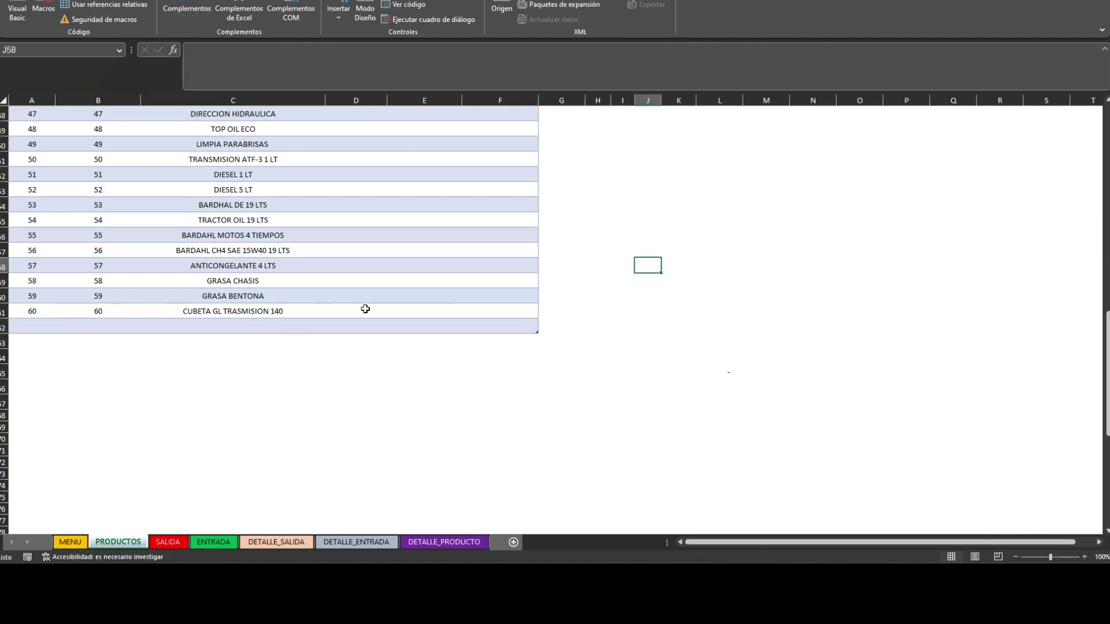
Check the stock, purchase price and sale price columns of the PRODUCTOS sheet for leftover values.
scroll(367, 305, up, 5)
scroll(372, 303, up, 11)
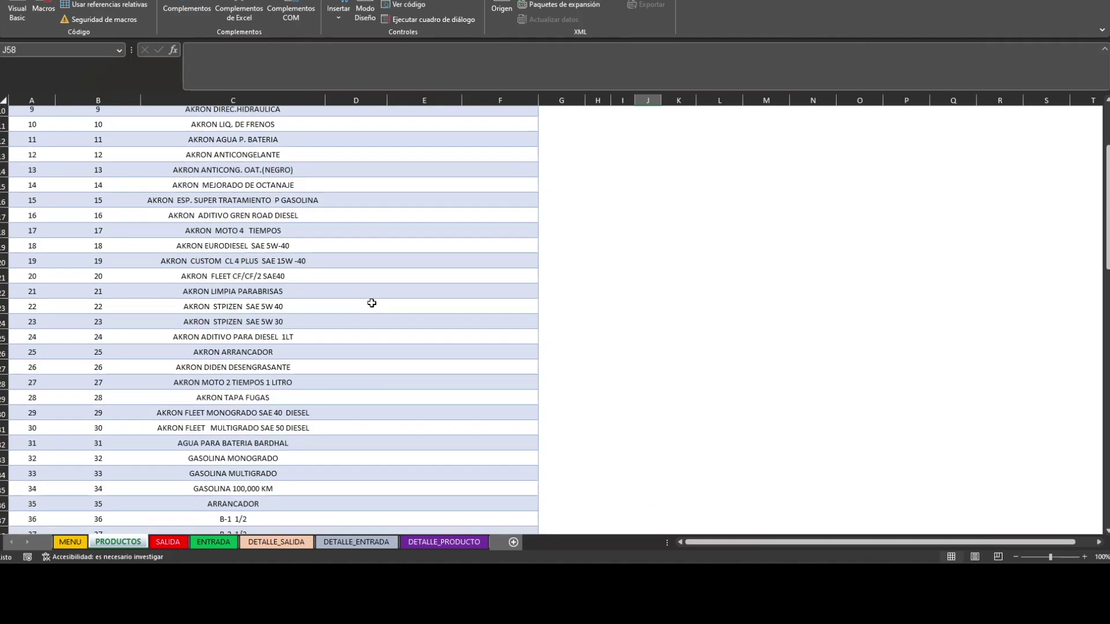
click(370, 126)
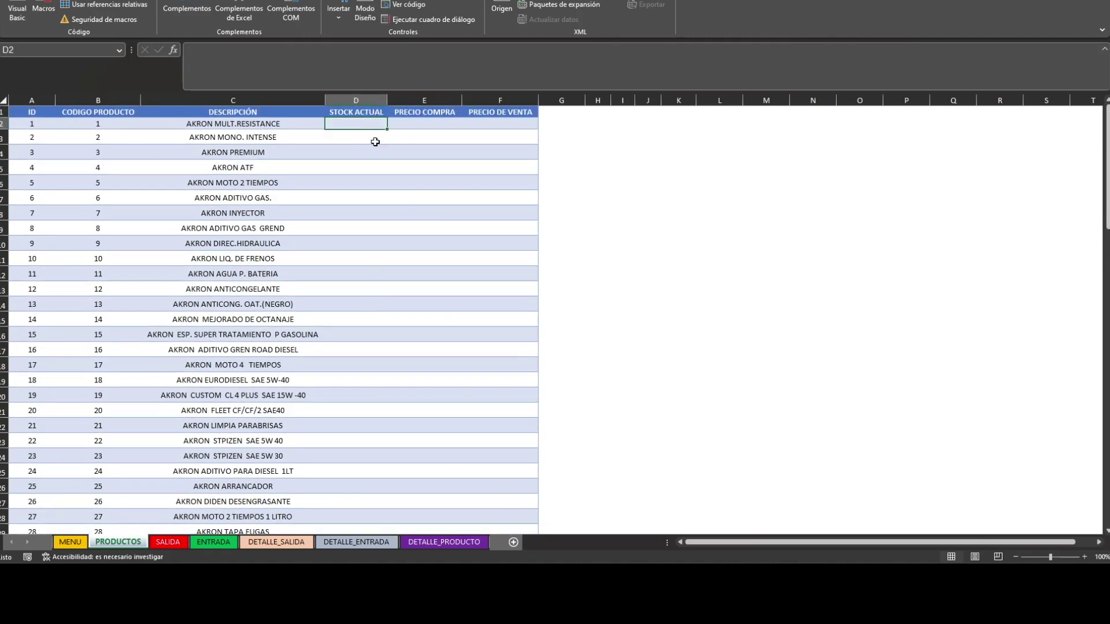
click(425, 114)
click(470, 123)
click(372, 132)
click(417, 125)
click(502, 124)
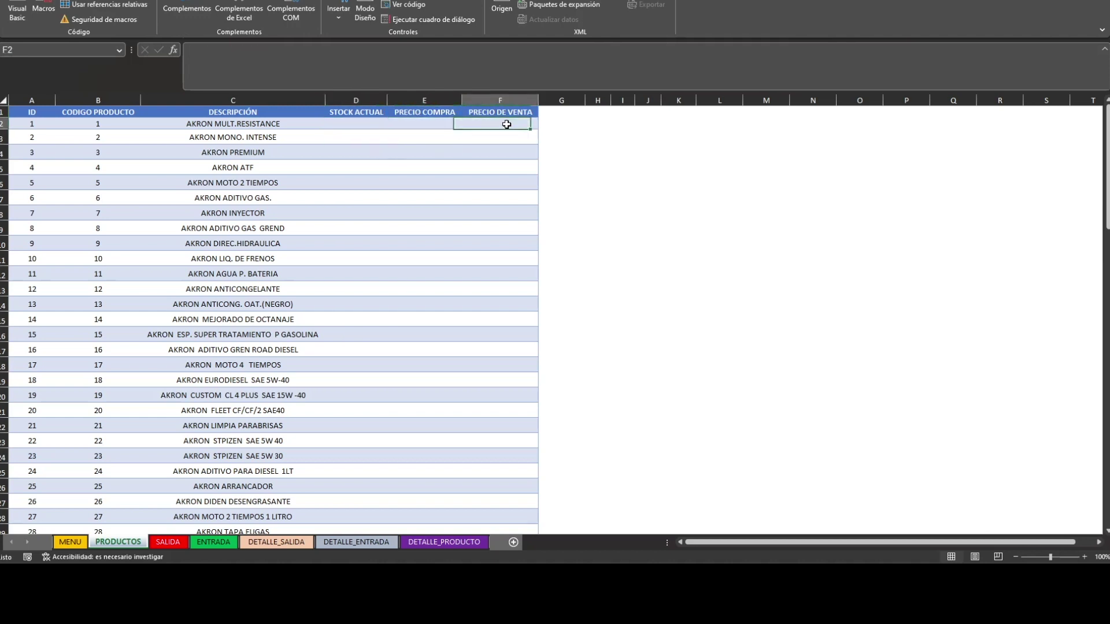
click(706, 314)
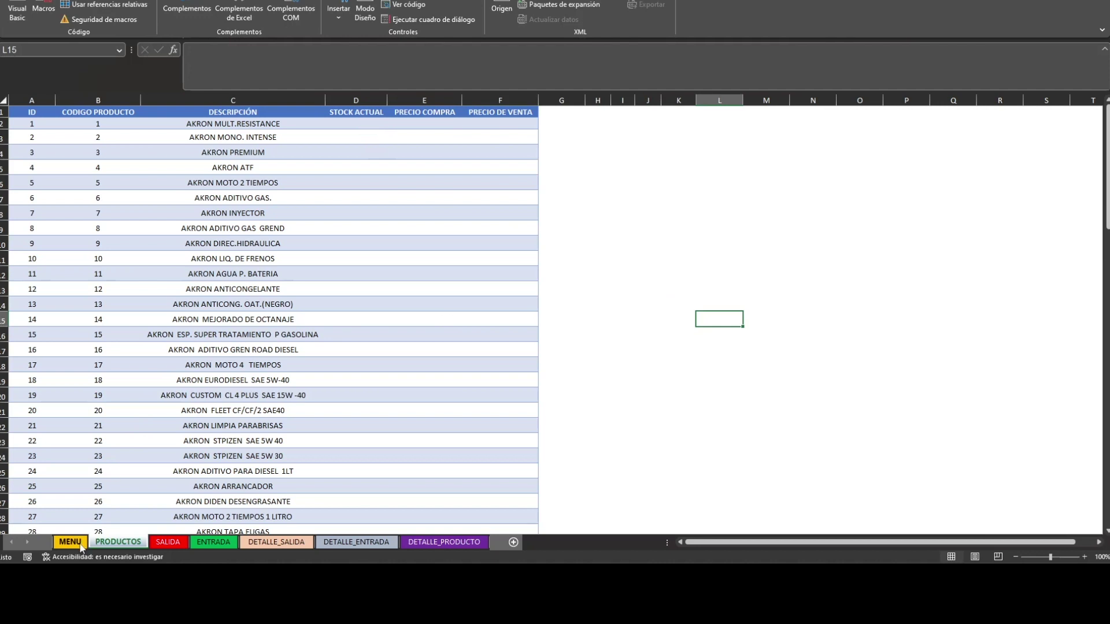
From the MENU sheet, view AKRON MULT.RESISTANCE in the product edit form, then close the product forms without saving.
click(78, 543)
click(262, 206)
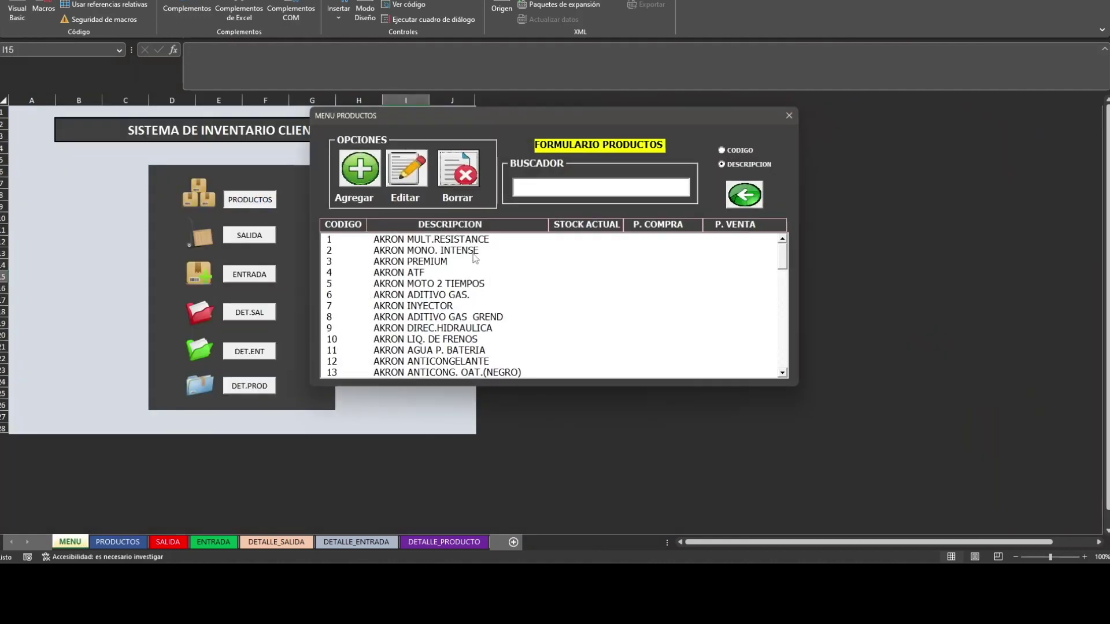
click(412, 240)
click(421, 171)
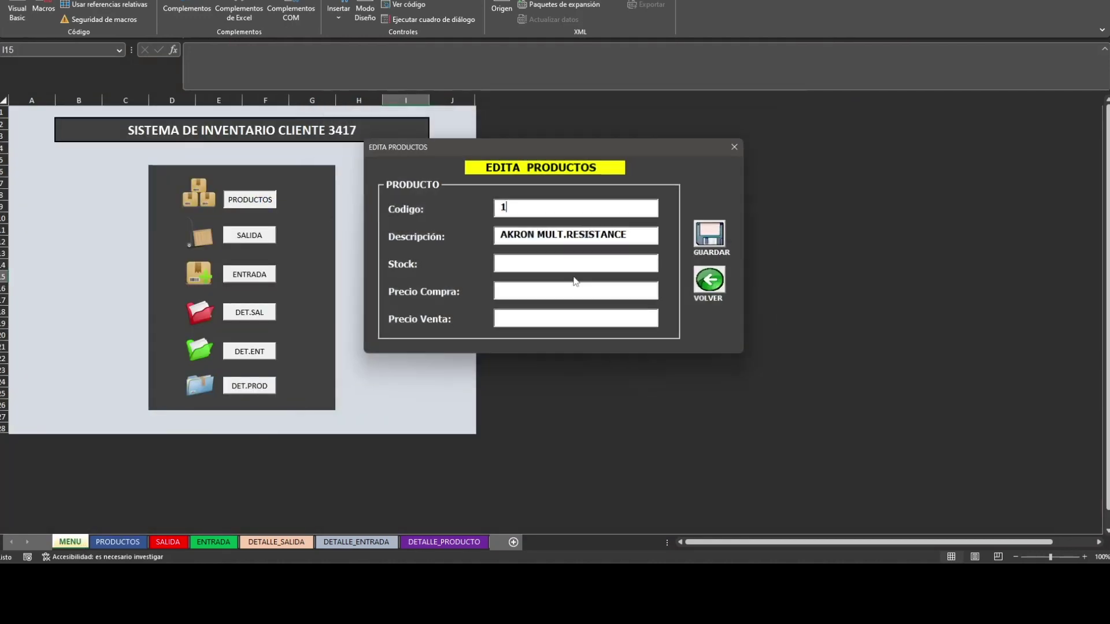
click(713, 281)
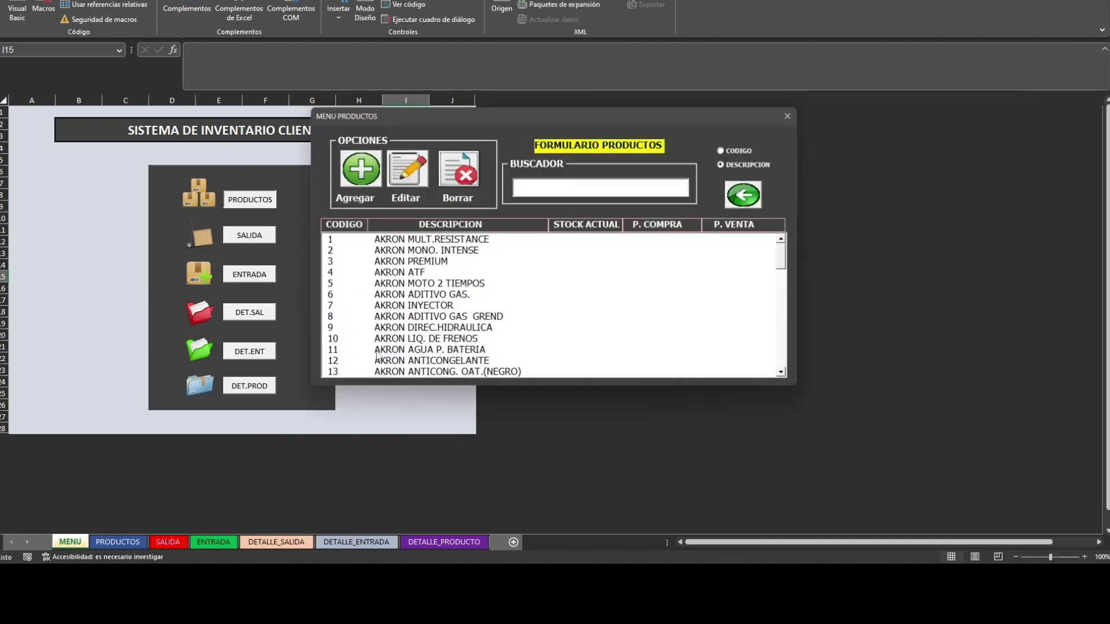
click(789, 115)
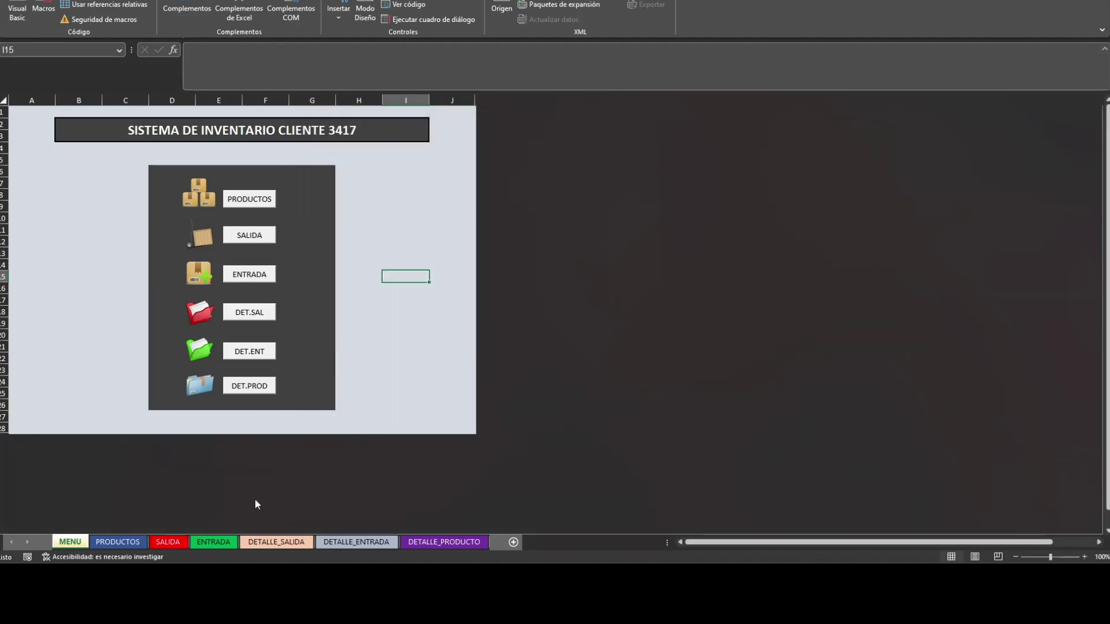
In the PRODUCTOS sheet, change the font colour of the entire ID column to red.
click(124, 541)
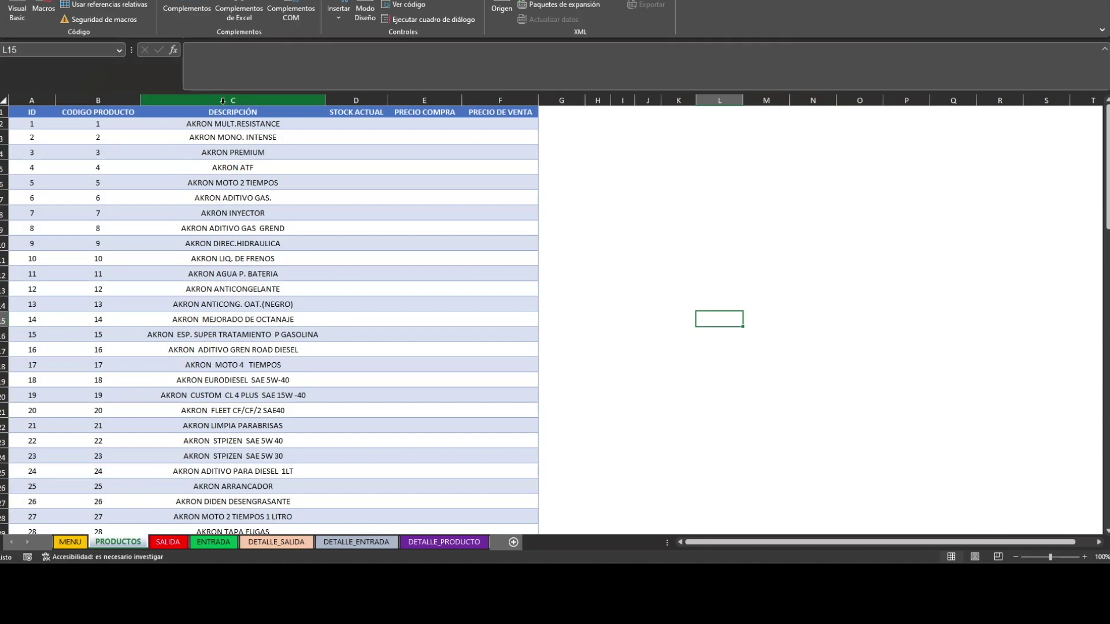
click(202, 100)
click(110, 97)
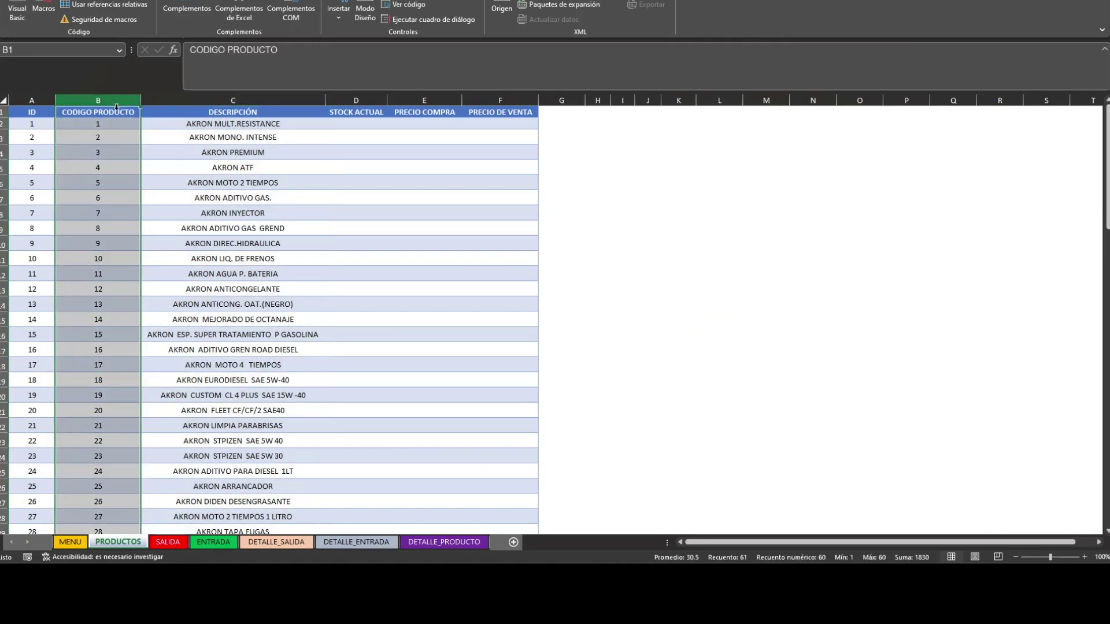
click(32, 100)
scroll(59, 304, down, 1)
scroll(107, 240, up, 1)
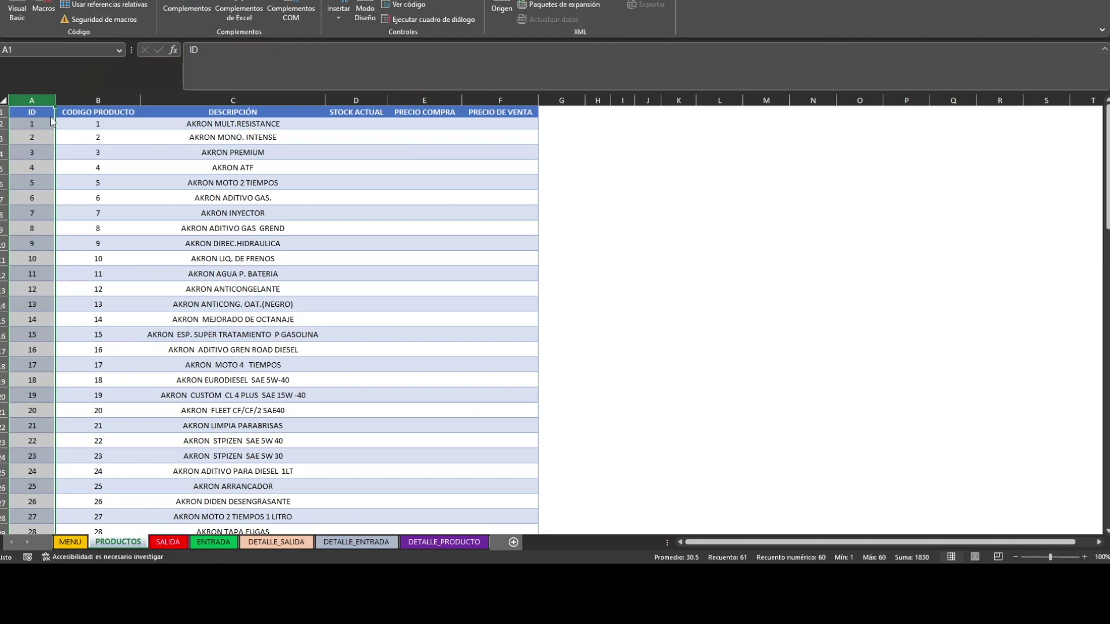
click(42, 1)
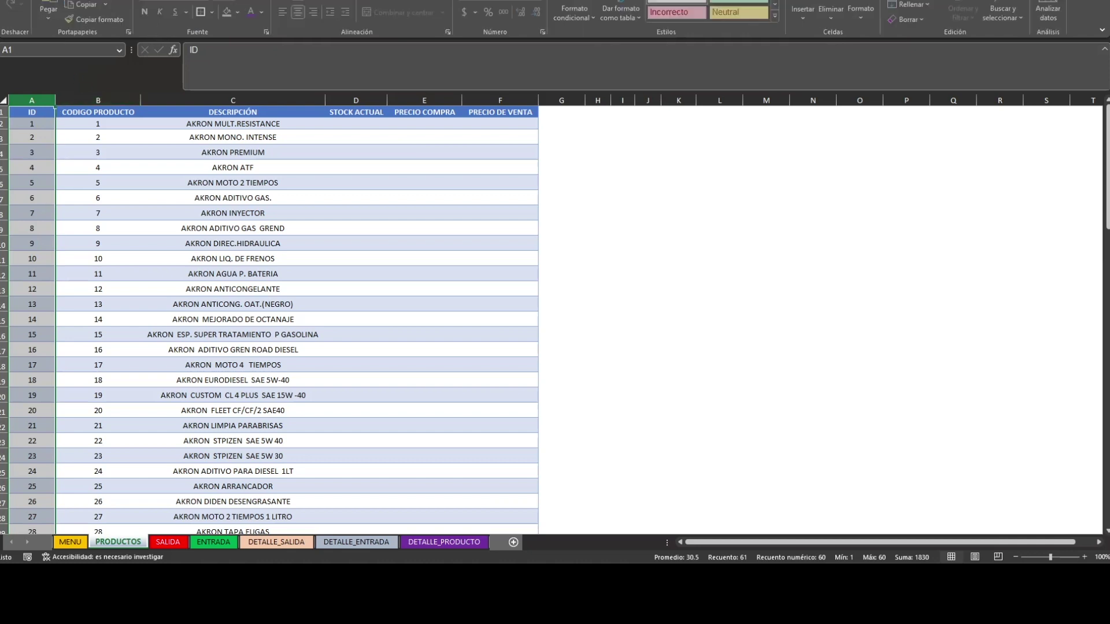
click(263, 12)
click(262, 140)
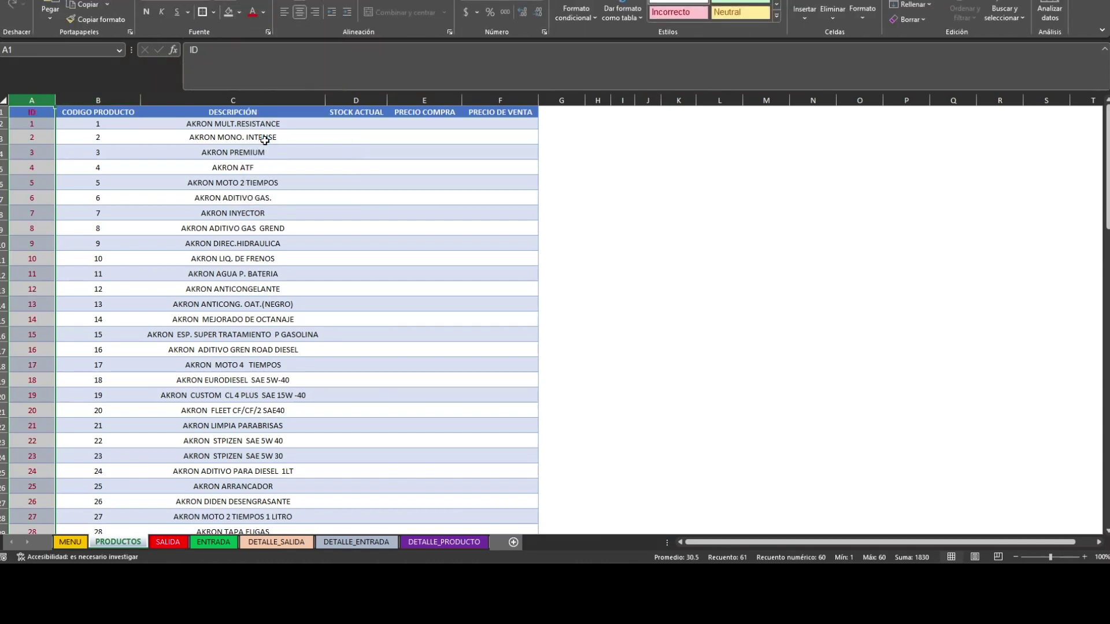
click(720, 259)
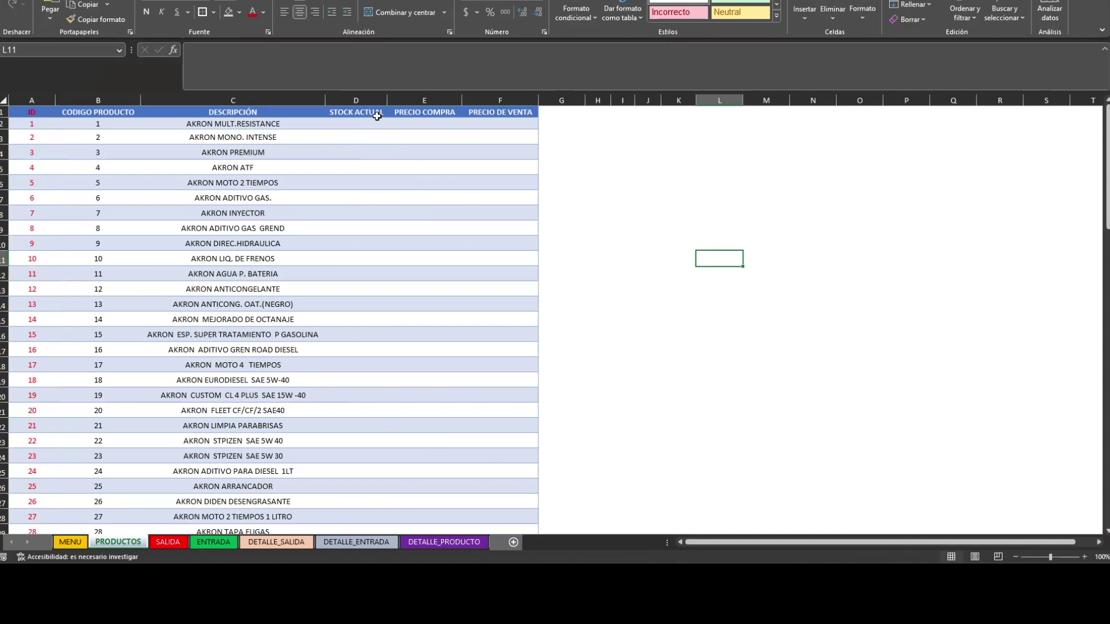
Go over the STOCK ACTUAL, PRECIO COMPRA and PRECIO DE VENTA cells of the first two products in PRODUCTOS.
click(366, 100)
click(434, 108)
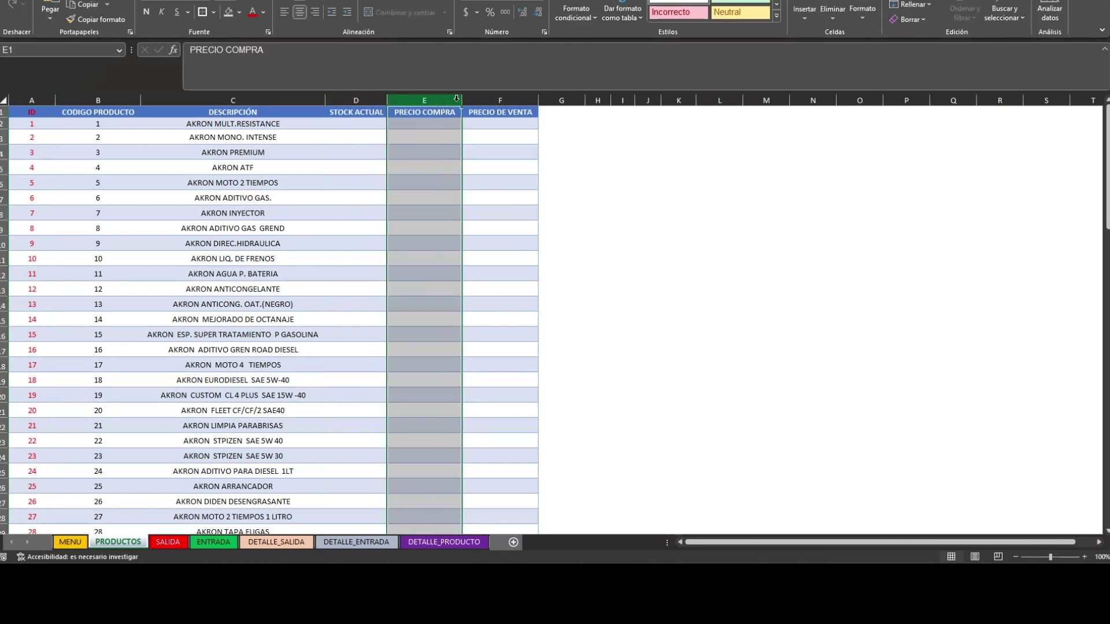
click(498, 108)
click(378, 123)
click(440, 125)
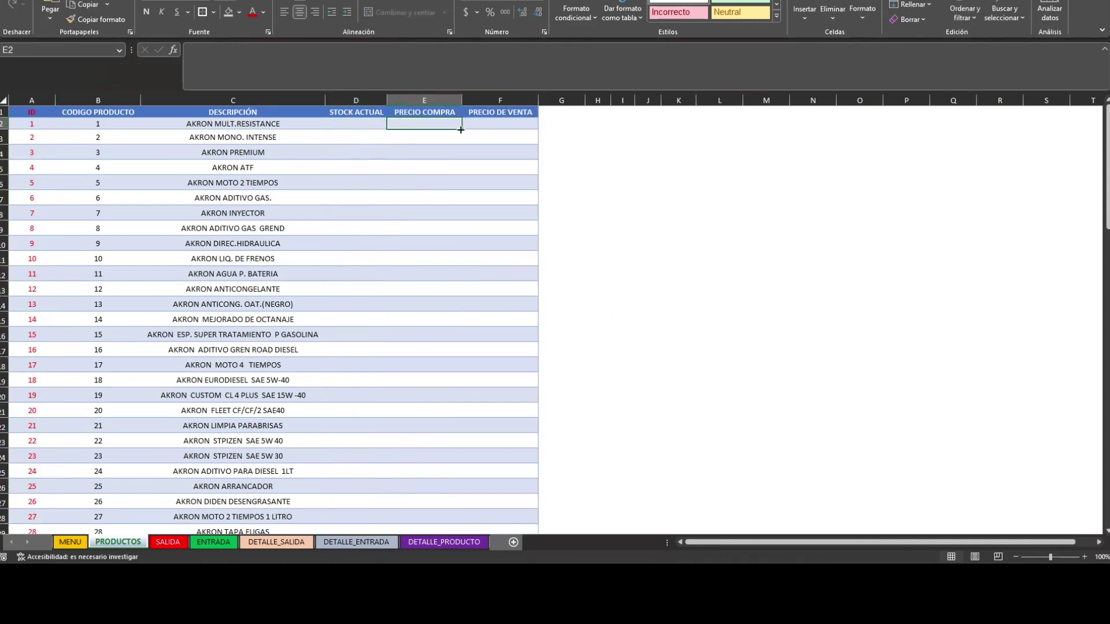
click(503, 131)
click(346, 144)
click(419, 138)
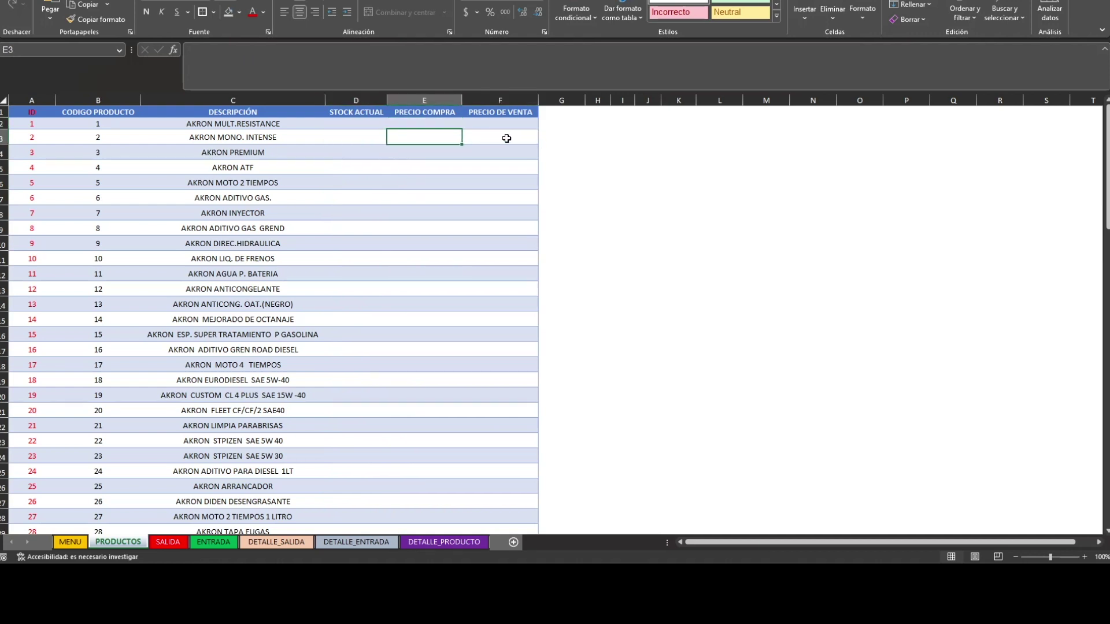
click(506, 138)
click(708, 393)
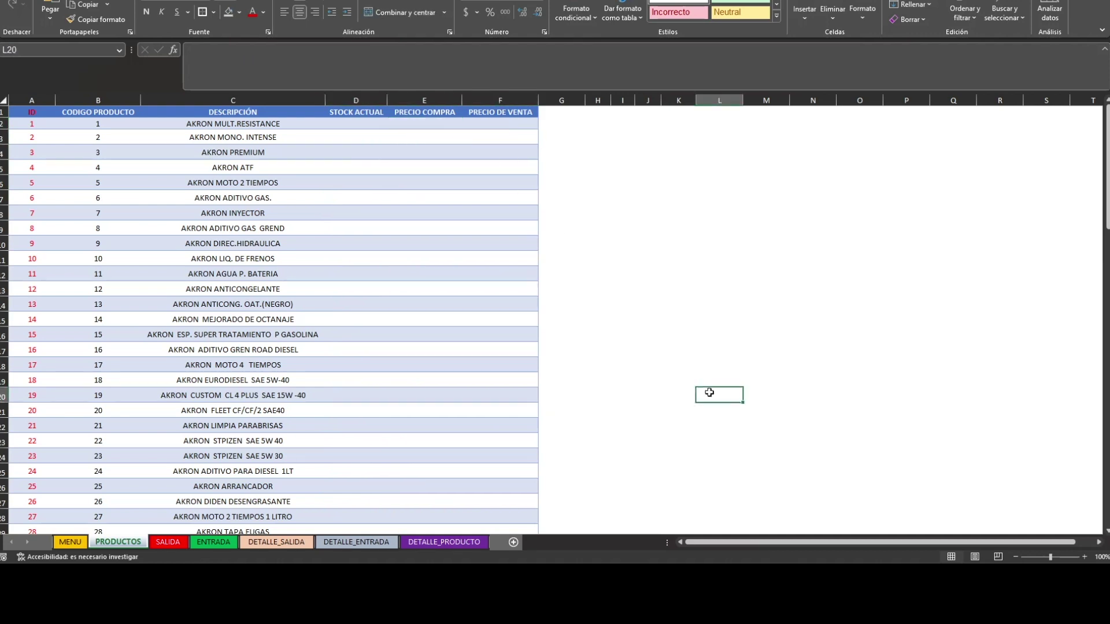
Clear all sample records below the header row of the SALIDA sheet, in the range A2:F12.
click(167, 543)
drag(55, 123, 46, 135)
drag(188, 167, 592, 237)
key(Delete)
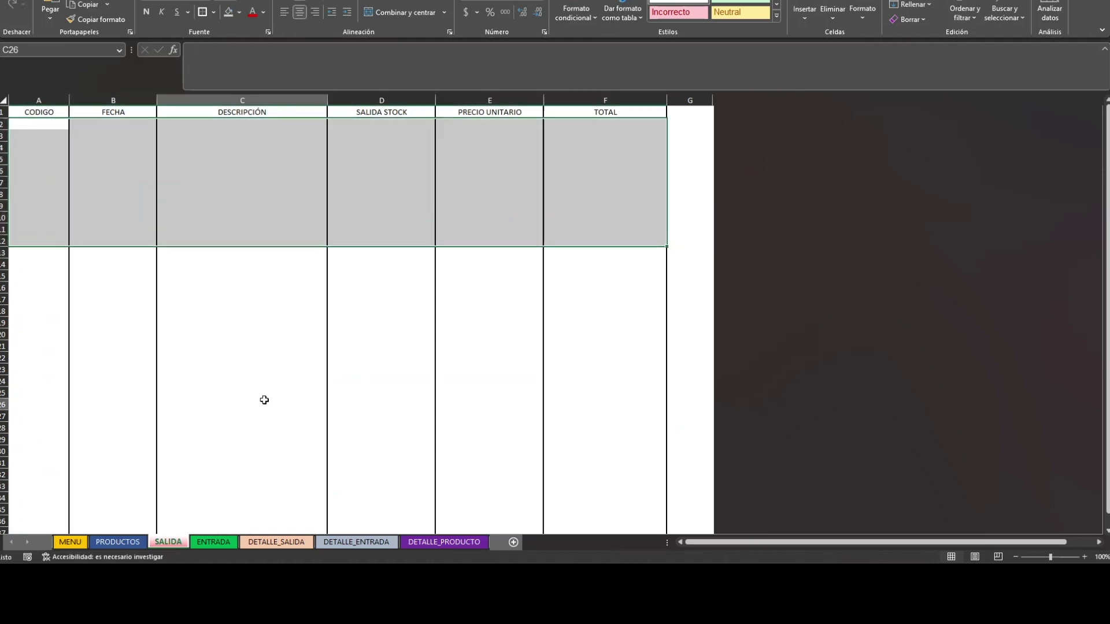
Clear all sample records below the header row of the ENTRADA sheet, in the range A2:F11.
click(213, 543)
click(34, 126)
drag(105, 140, 508, 243)
key(Delete)
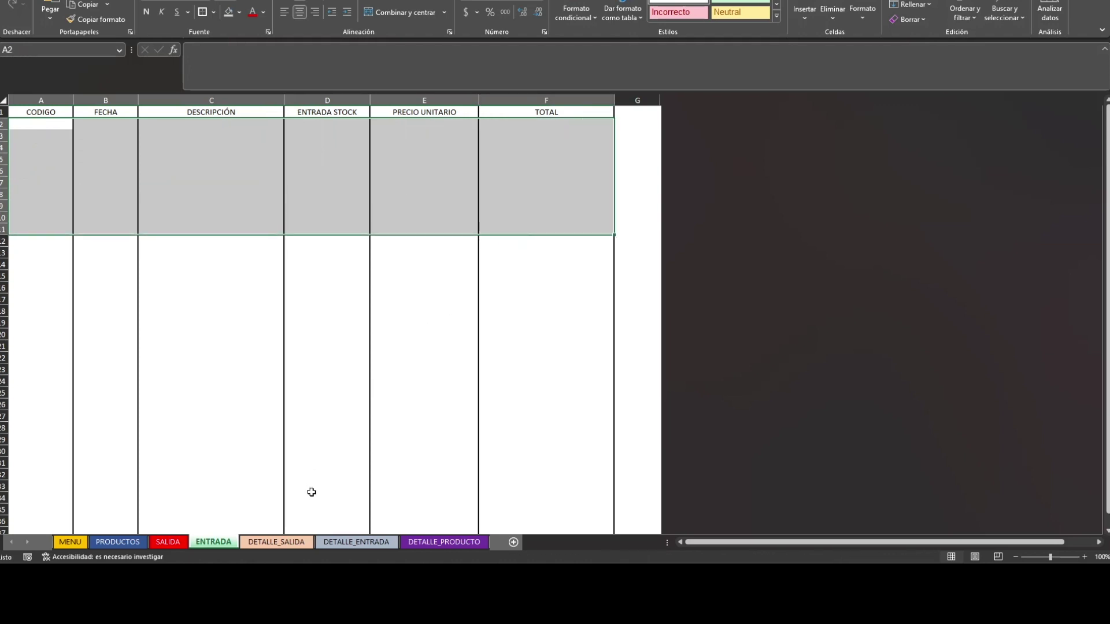
Clear the detail rows, both report dates and the money total from the report in the DETALLE_SALIDA sheet.
click(288, 544)
drag(68, 232, 576, 334)
key(Delete)
click(485, 182)
key(Delete)
click(486, 159)
key(Delete)
click(298, 160)
key(Delete)
click(273, 184)
click(370, 408)
Clear both report dates, the purchase total and the stock total from the header of the DETALLE_ENTRADA report.
click(356, 542)
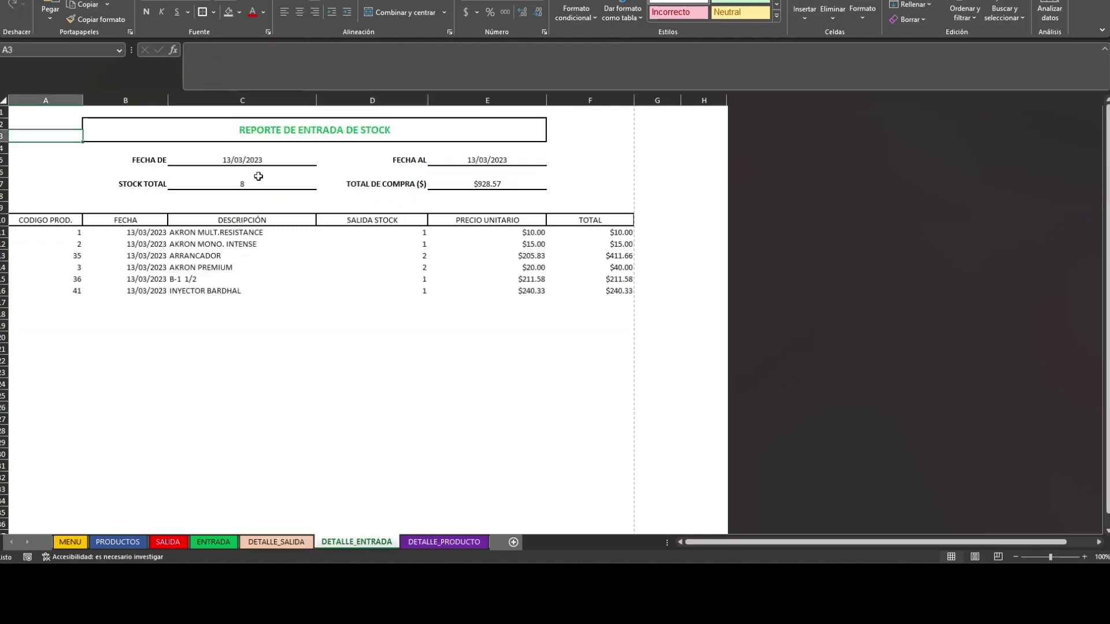
click(256, 160)
key(Delete)
click(460, 164)
key(Delete)
click(439, 186)
key(Delete)
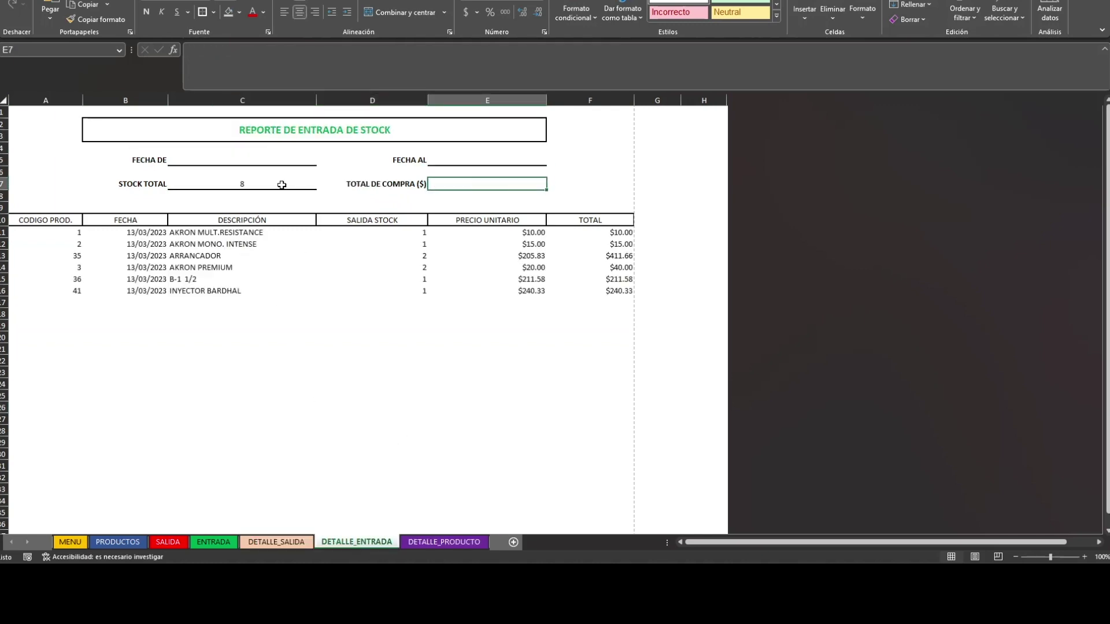
click(282, 184)
key(Delete)
Clear the detail rows of the DETALLE_ENTRADA report in the range A11:F18.
drag(55, 232, 627, 315)
key(Delete)
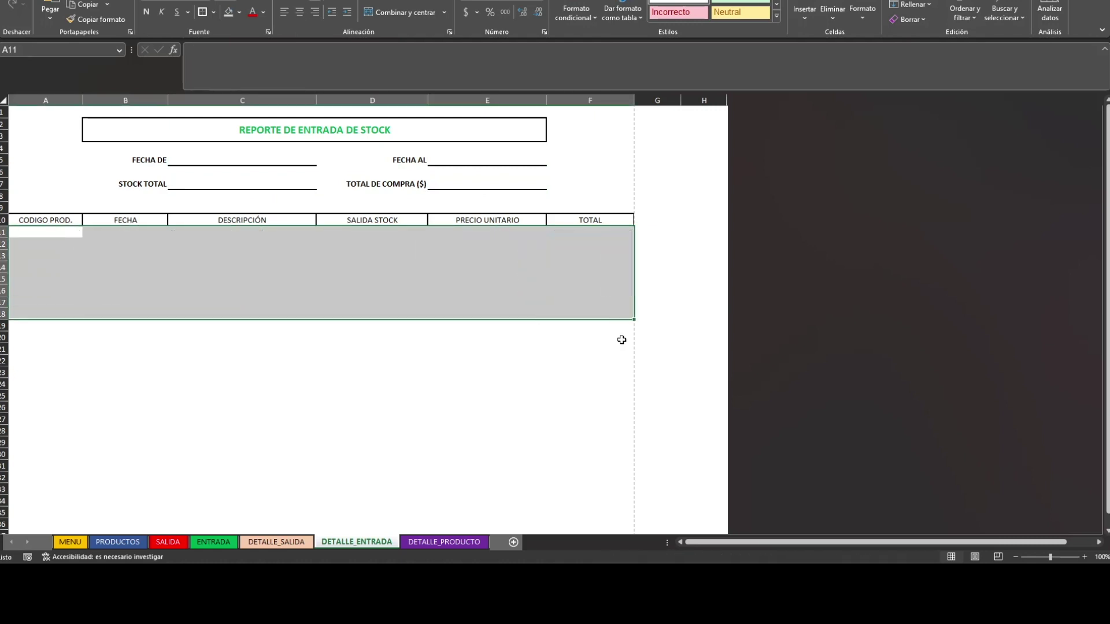
click(387, 368)
Inspect the general product report in the DETALLE_PRODUCTO sheet.
click(444, 541)
key(Down)
key(Down)
key(Down)
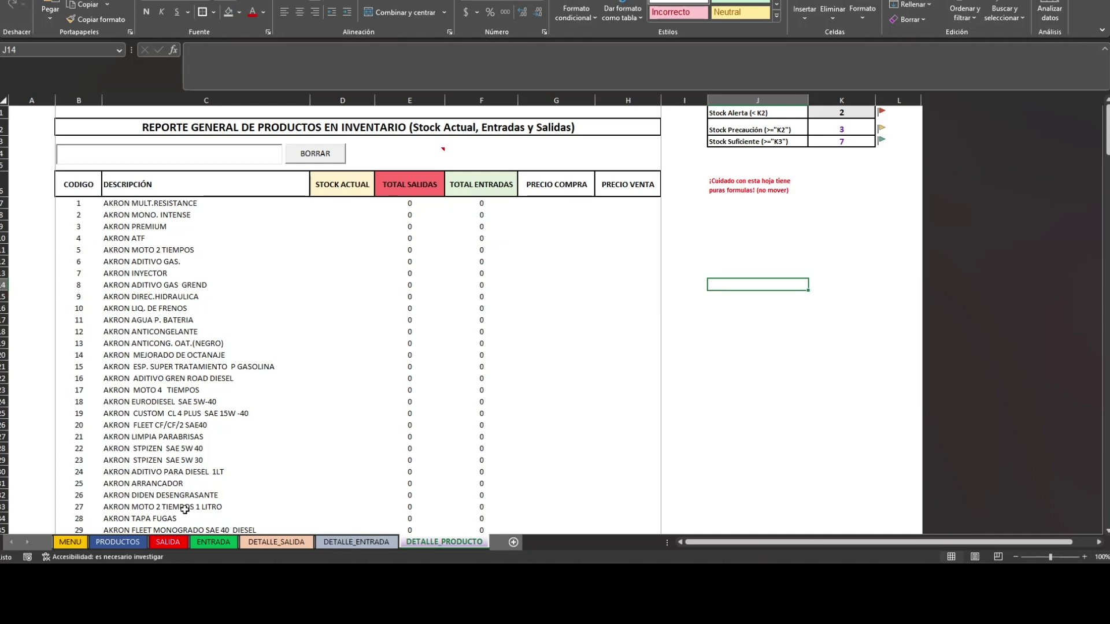
From the MENU sheet, open and close the PRODUCTOS form and the SALIDA form to view them.
click(70, 543)
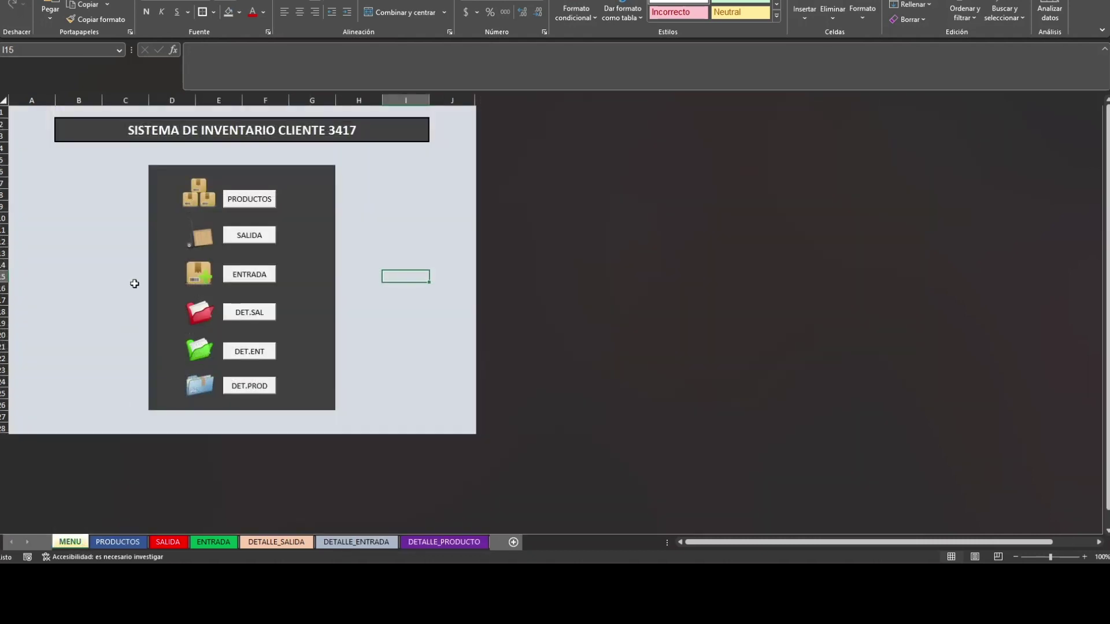
click(250, 200)
click(742, 195)
click(250, 236)
click(747, 124)
click(393, 241)
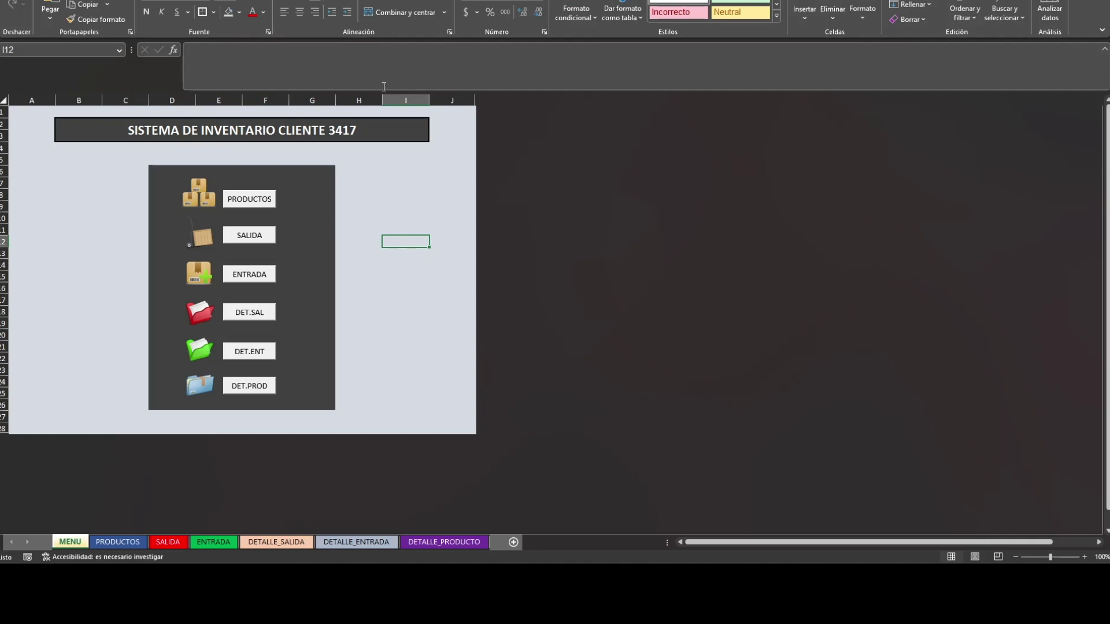
Review the PRODUCTOS, SALIDA, ENTRADA, DETALLE_SALIDA and DETALLE_ENTRADA sheets for leftover sample data.
click(139, 542)
click(168, 542)
click(213, 542)
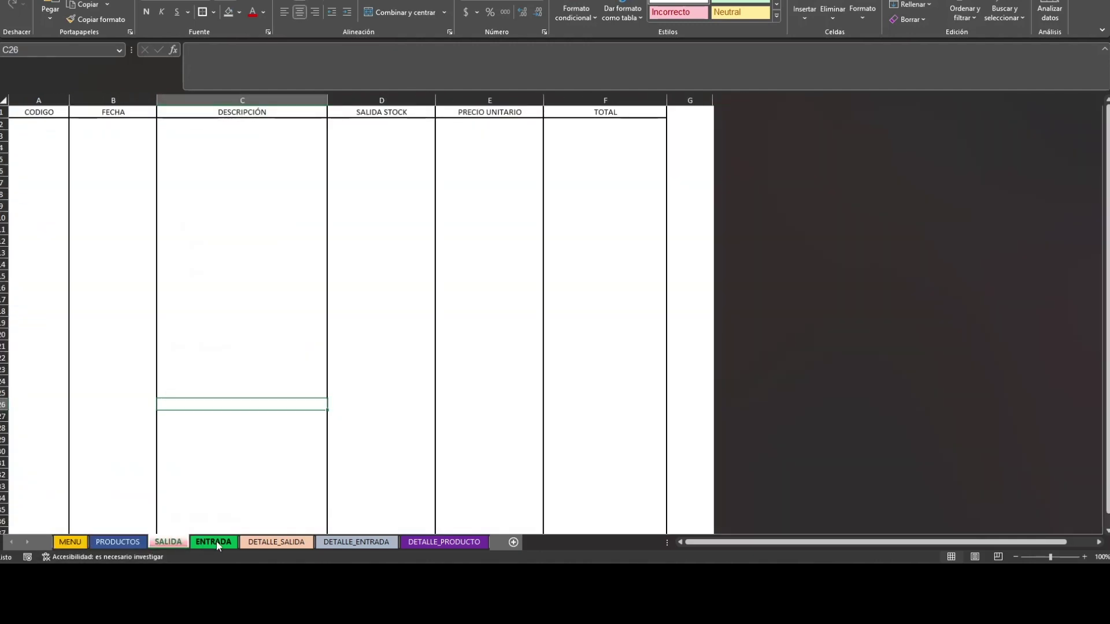
click(257, 542)
click(216, 542)
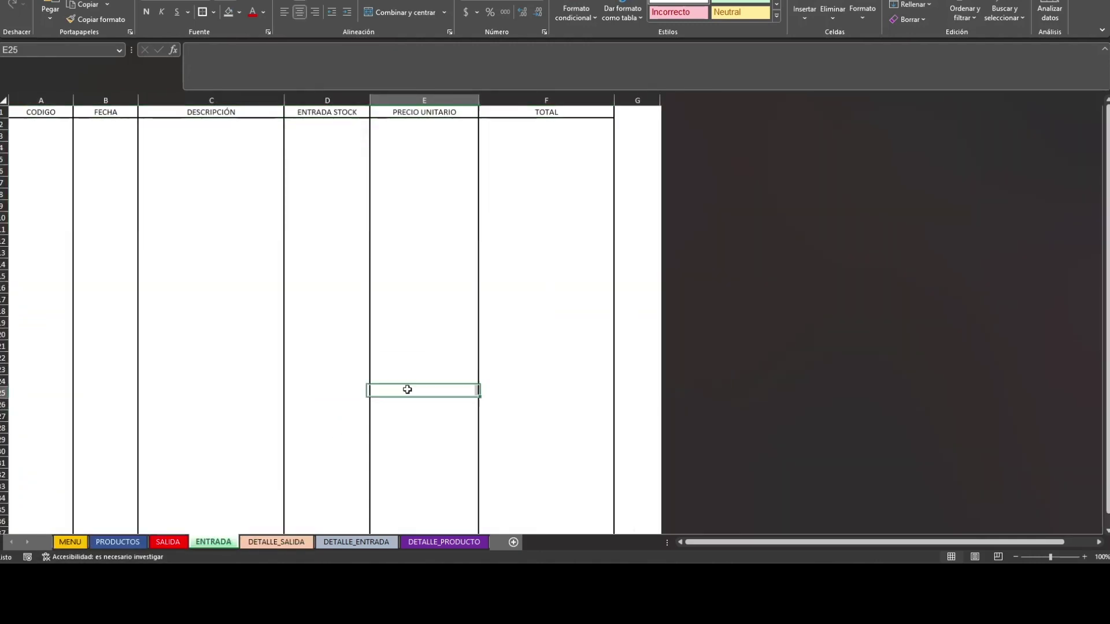
click(276, 542)
click(356, 542)
Review the product list and its stock, entry and exit columns in the DETALLE_PRODUCTO report.
click(404, 544)
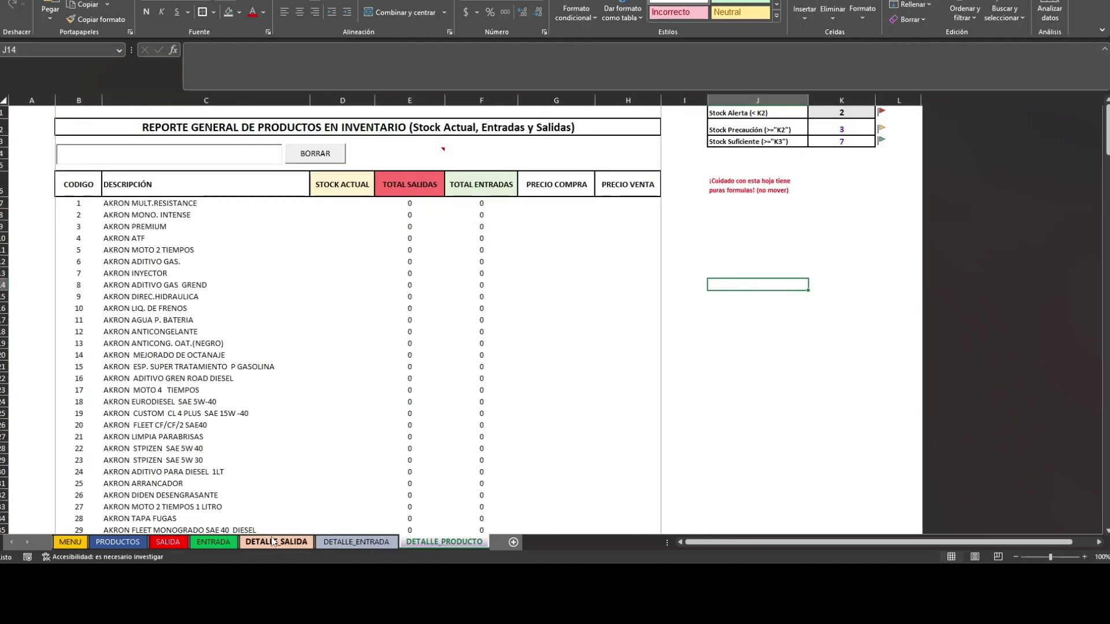
scroll(409, 384, down, 1)
scroll(409, 385, up, 1)
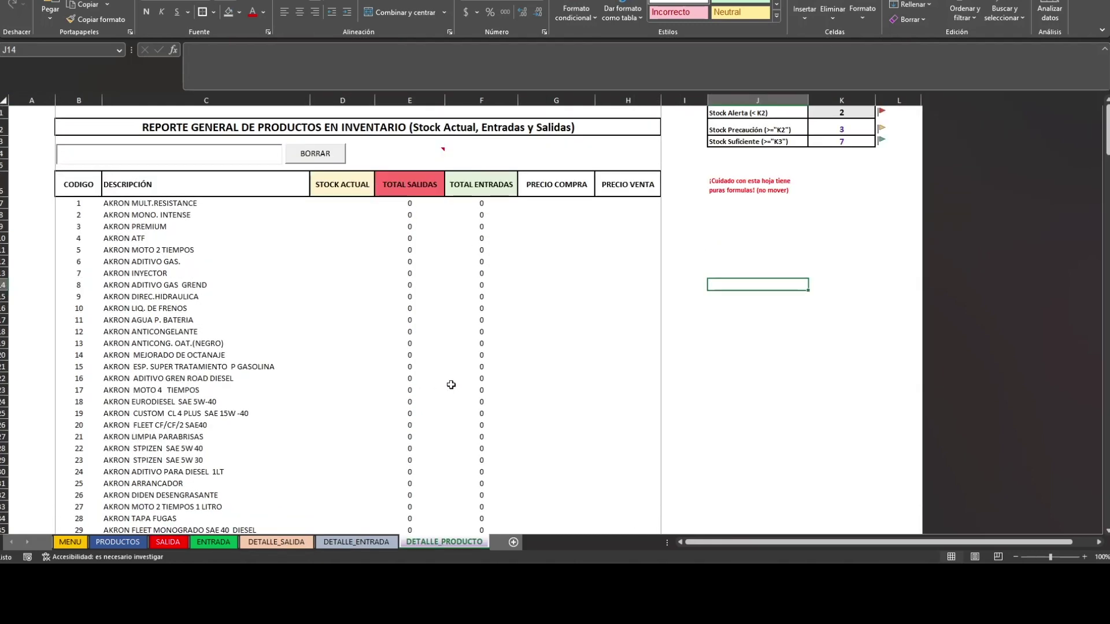
scroll(533, 495, down, 3)
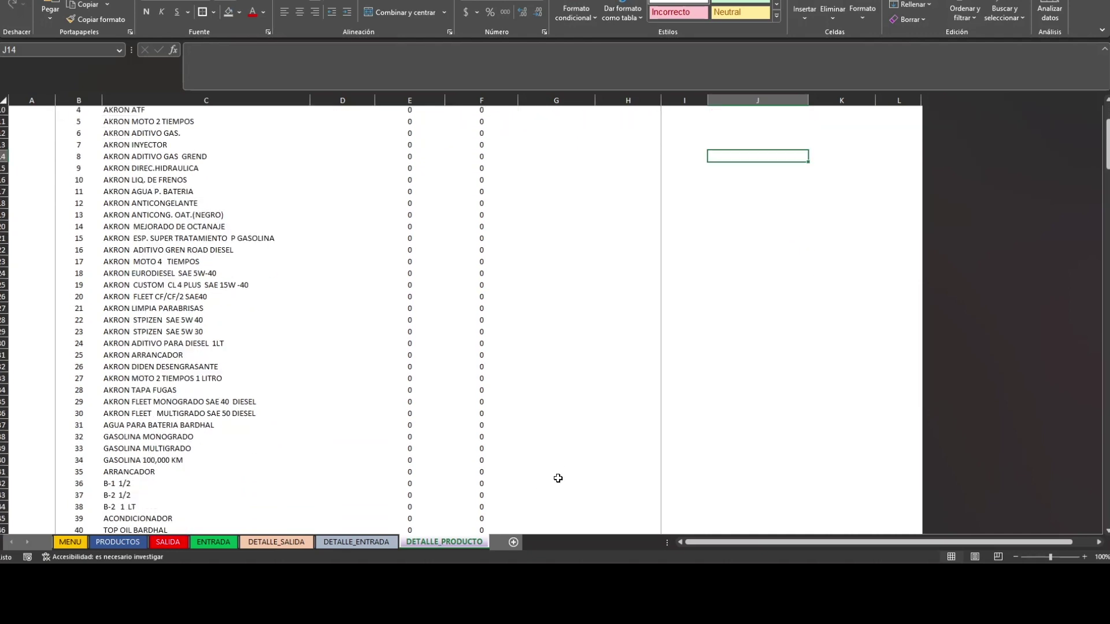
scroll(557, 478, up, 3)
scroll(421, 410, down, 3)
scroll(421, 410, up, 3)
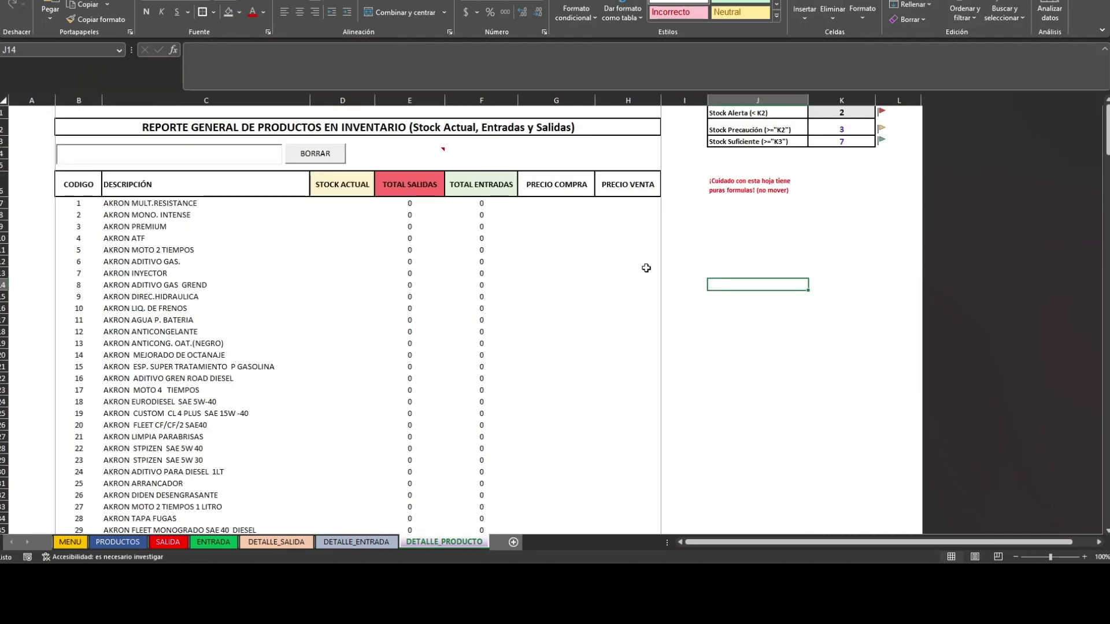
Recheck the stock and price columns to fill in on the PRODUCTOS sheet and return to the MENU sheet.
key(ctrl+Page_Up)
key(ctrl+Page_Up)
key(ctrl+Page_Up)
key(ctrl+Page_Up)
key(ctrl+Page_Up)
click(365, 98)
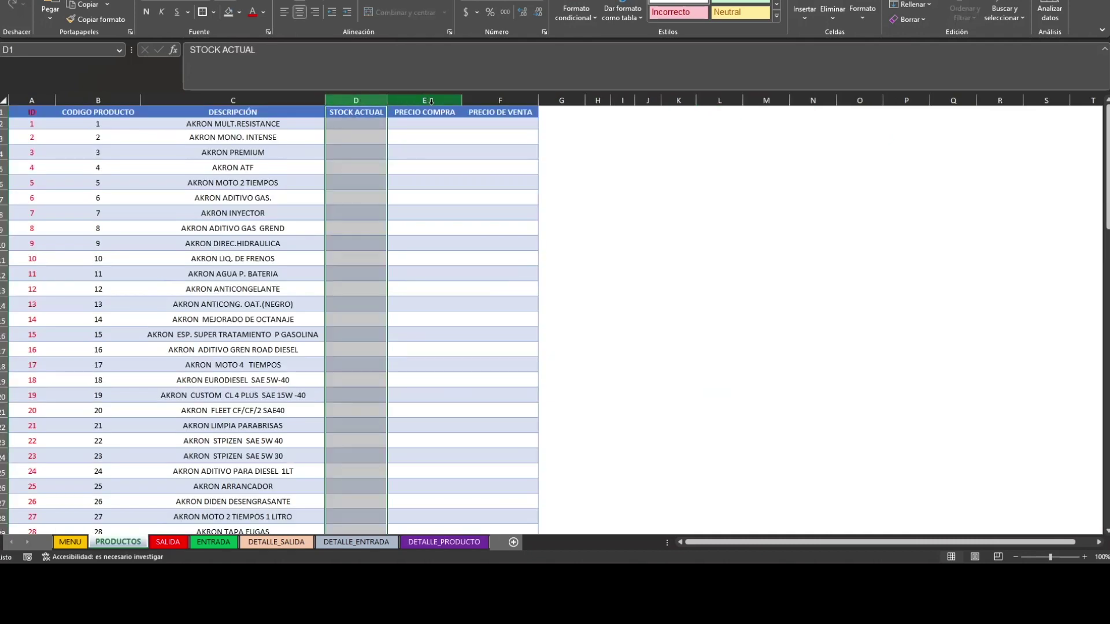
click(438, 100)
click(469, 99)
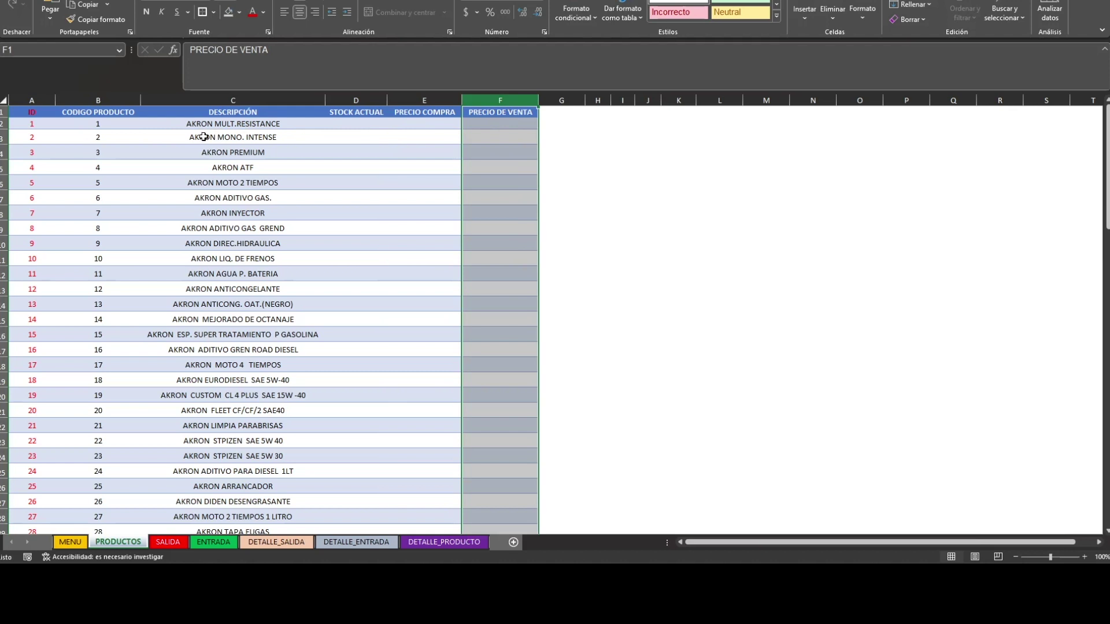
click(433, 124)
click(501, 125)
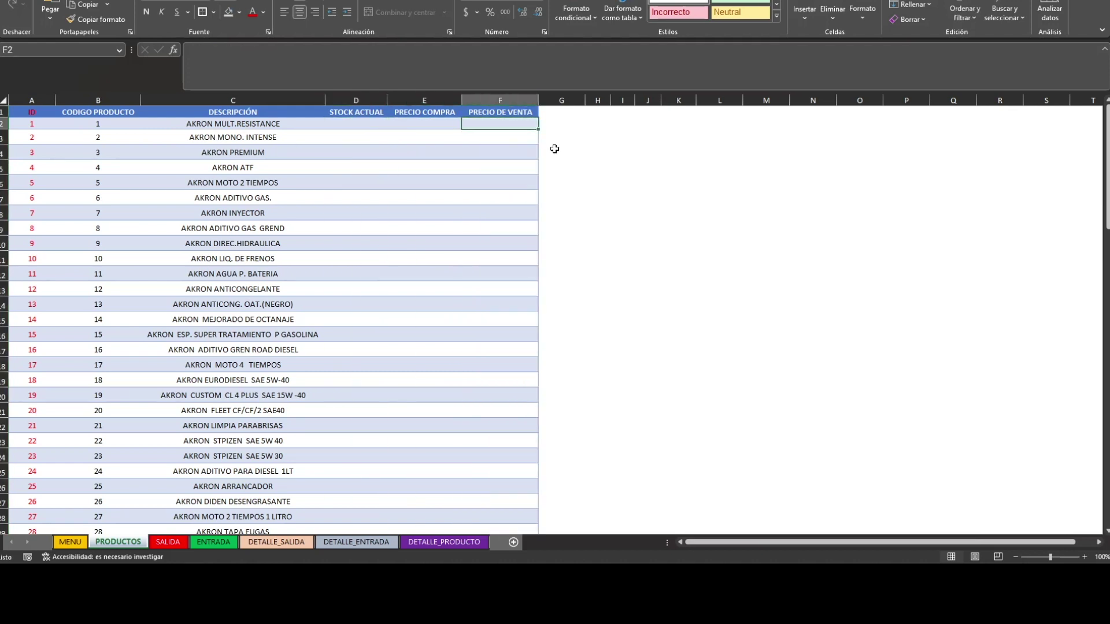
click(596, 244)
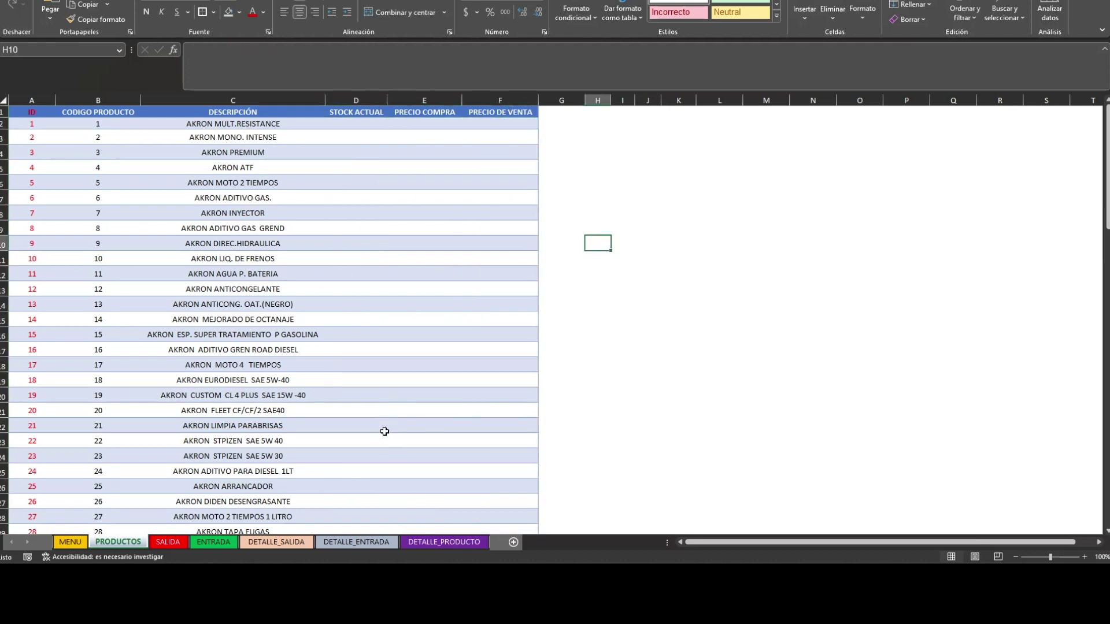
click(70, 542)
click(355, 297)
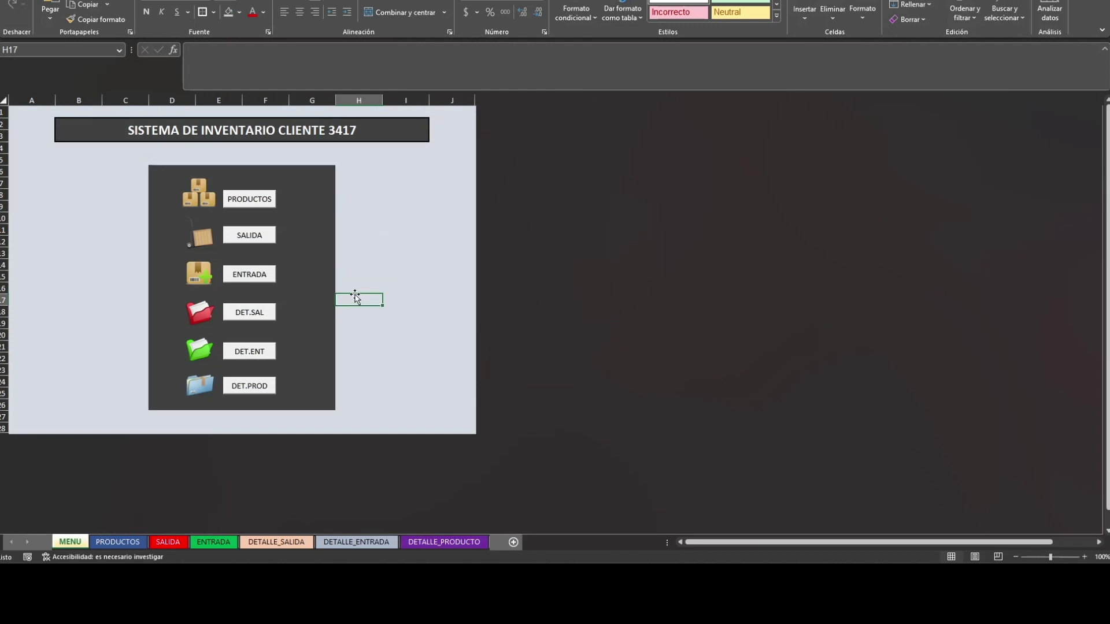